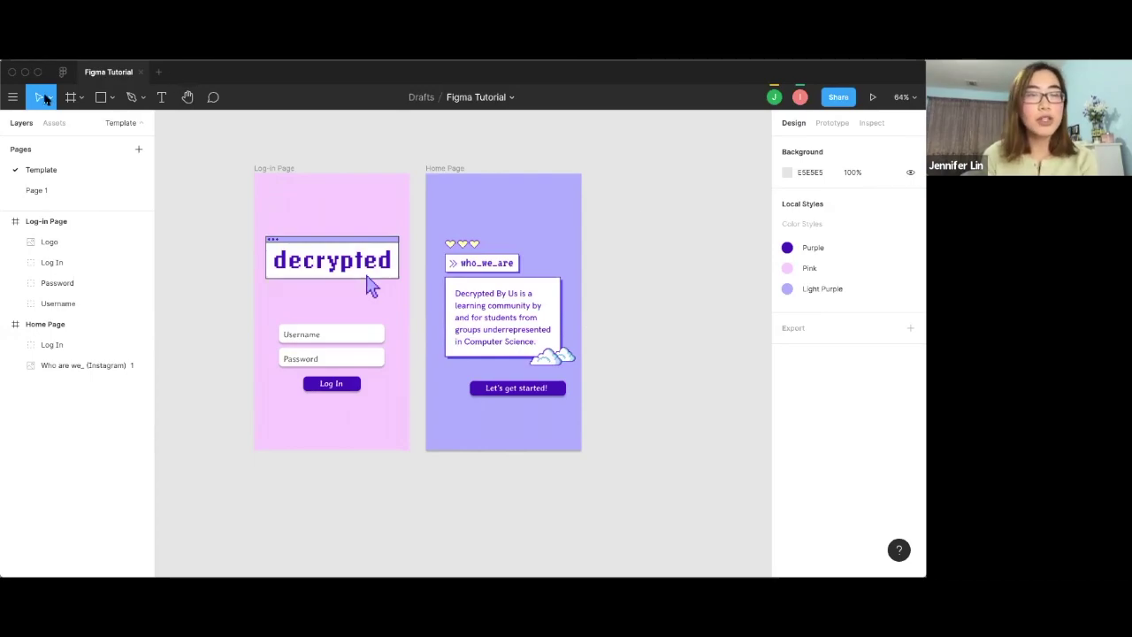
# Browse the Move, Frame and Shape tool dropdowns, leaving the Rectangle tool active.
pyautogui.click(50, 97)
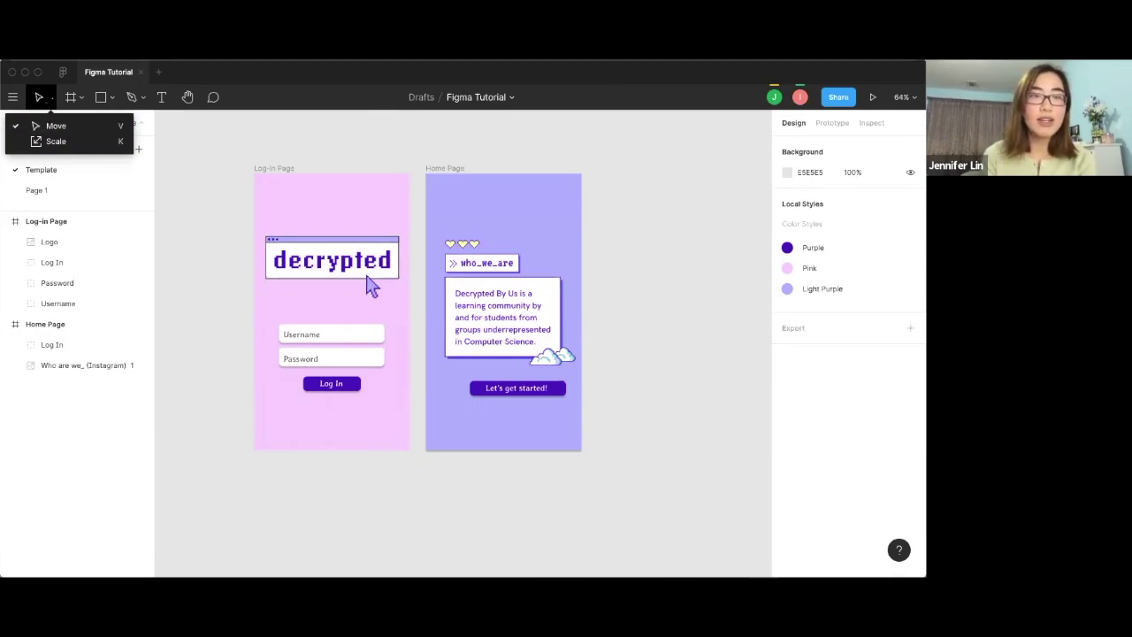
pyautogui.press('Escape')
pyautogui.click(80, 98)
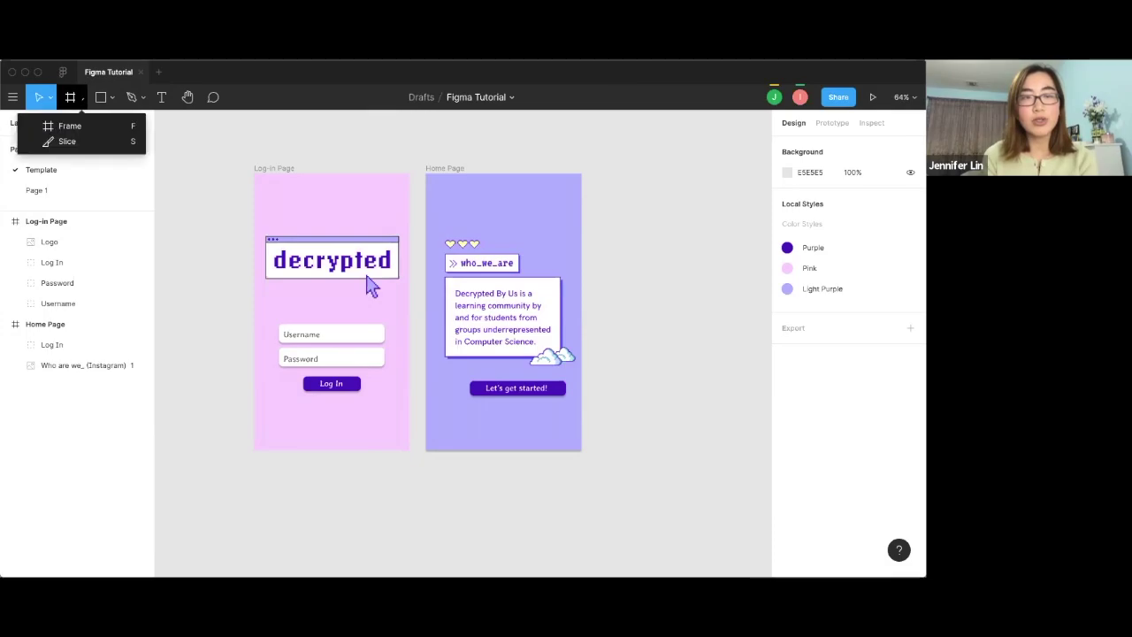
pyautogui.click(39, 122)
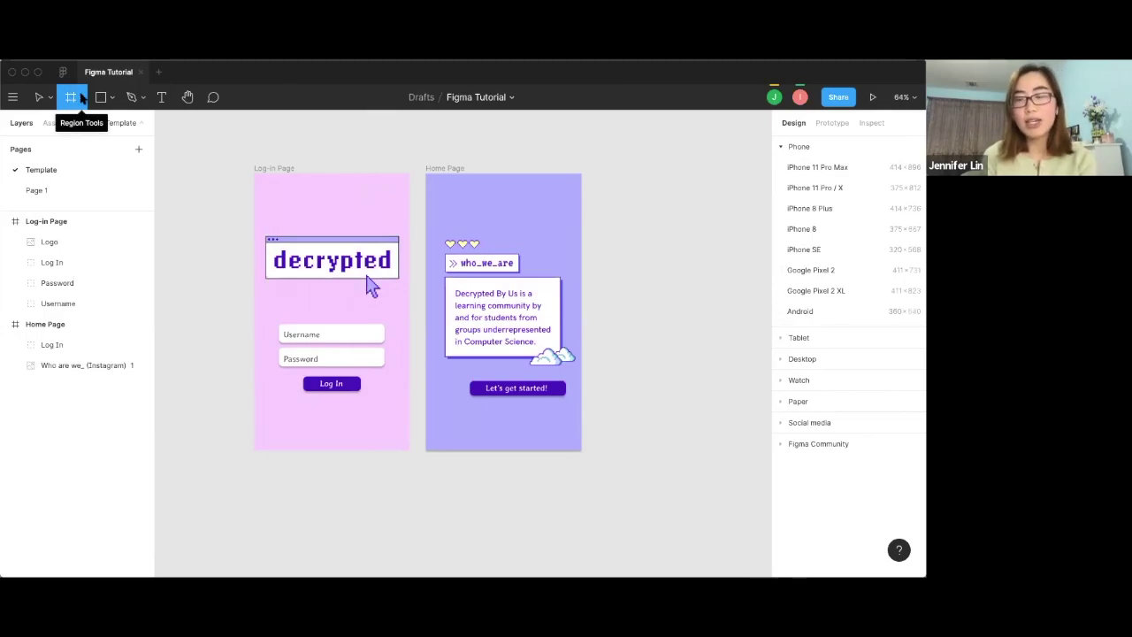
pyautogui.click(110, 97)
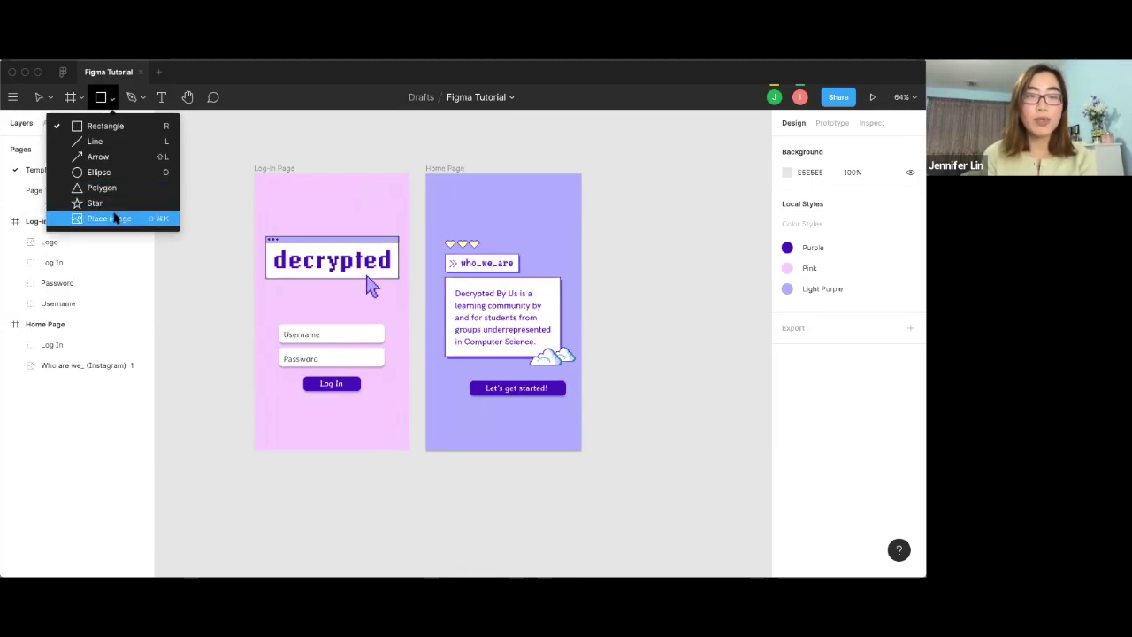
pyautogui.press('Escape')
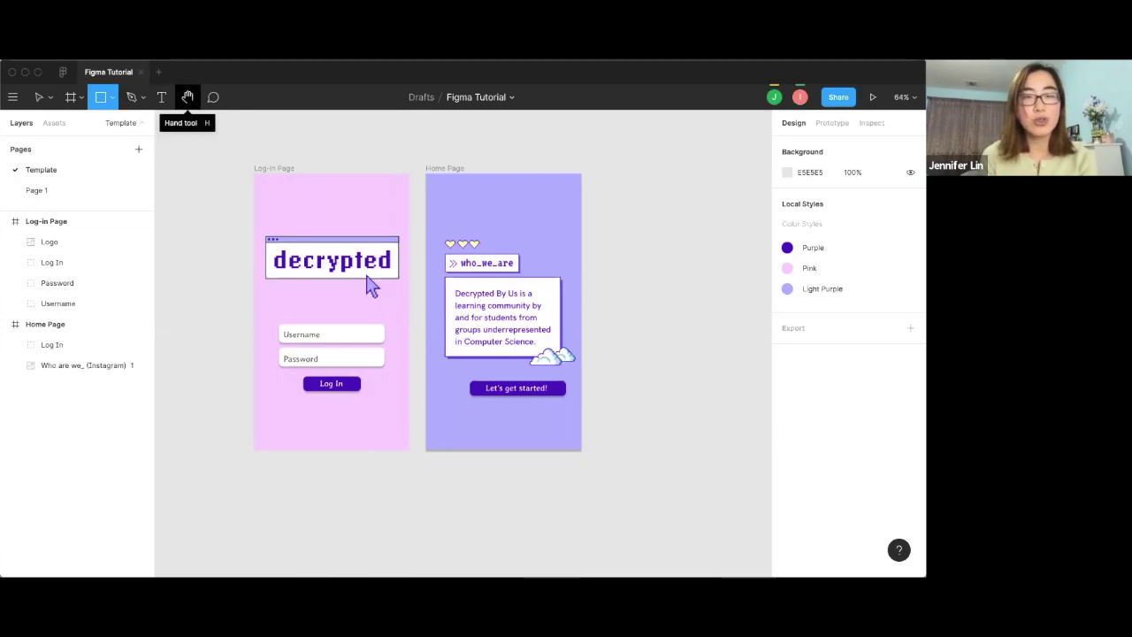
pyautogui.click(187, 97)
pyautogui.moveTo(354, 210)
pyautogui.mouseDown()
pyautogui.moveTo(368, 222)
pyautogui.moveTo(358, 222)
pyautogui.mouseUp()
pyautogui.click(213, 97)
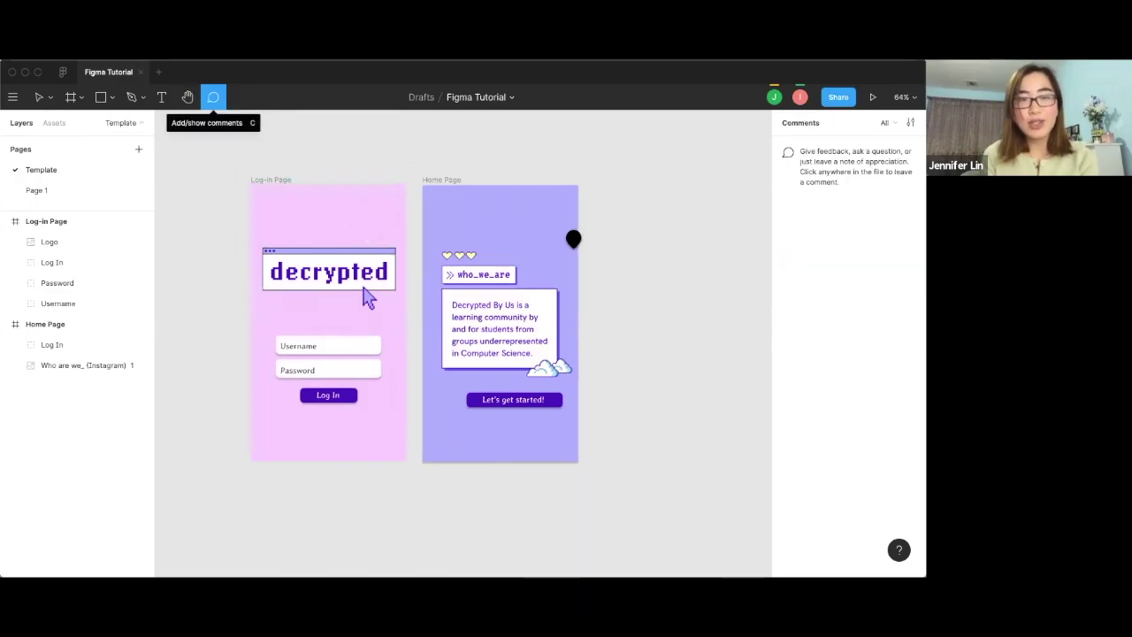
pyautogui.click(544, 250)
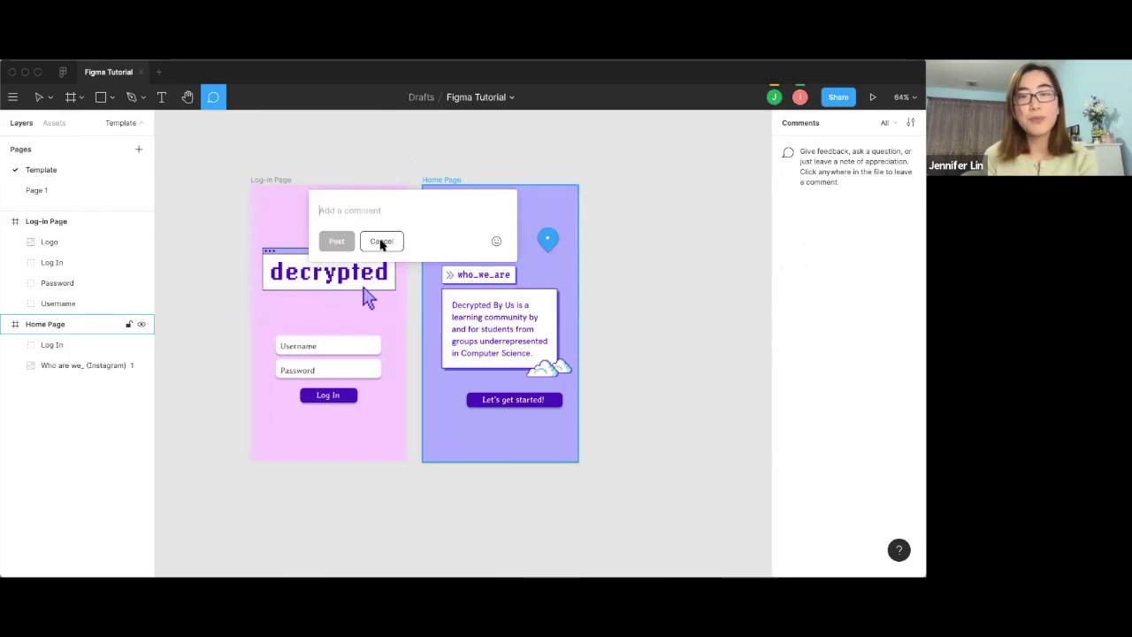
pyautogui.click(381, 241)
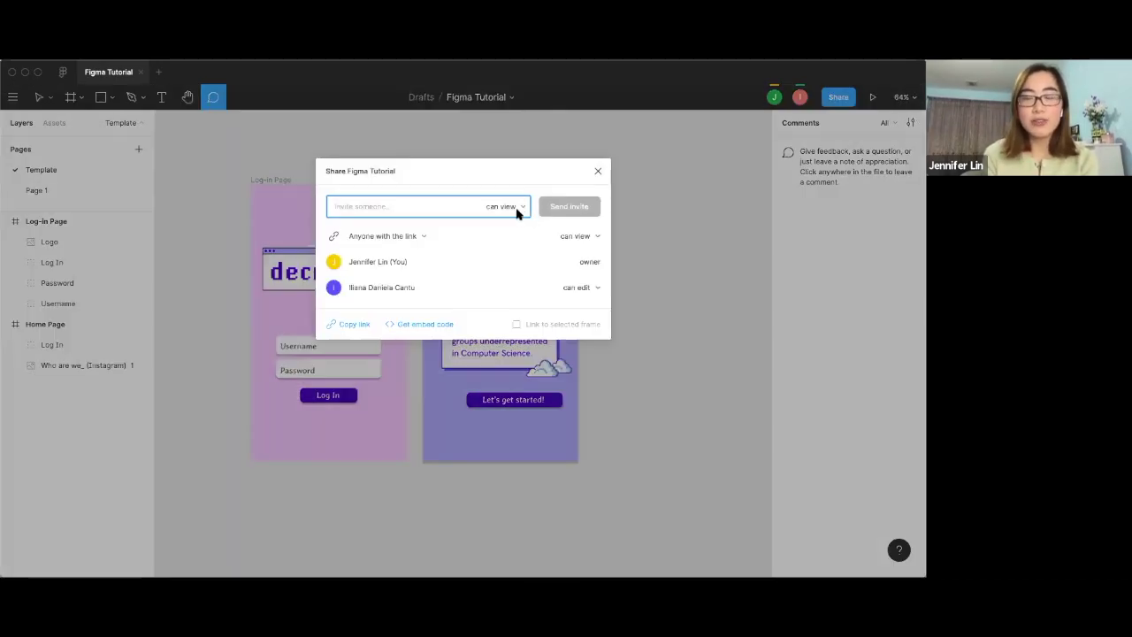
pyautogui.click(835, 99)
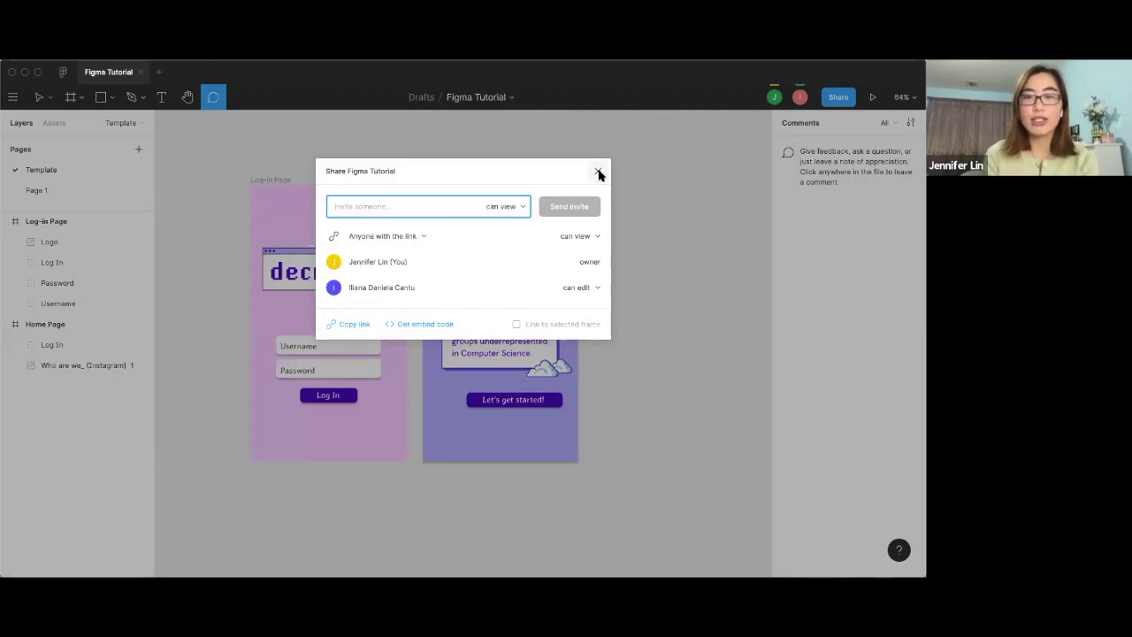
pyautogui.click(598, 171)
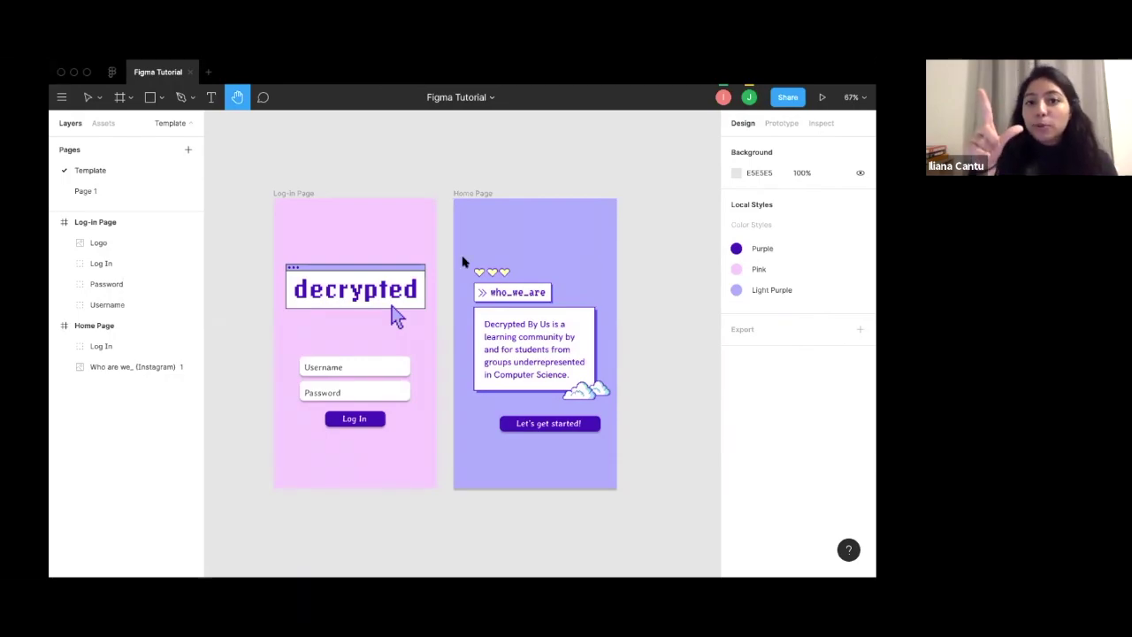
pyautogui.scroll(10, 462, 262)
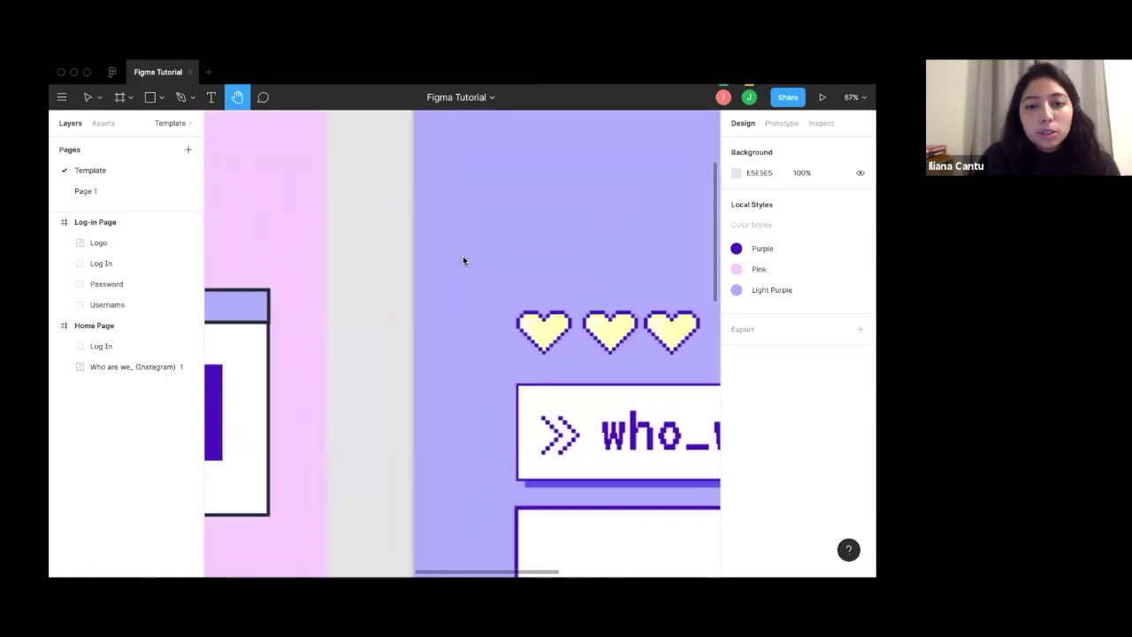
pyautogui.scroll(-5, 463, 260)
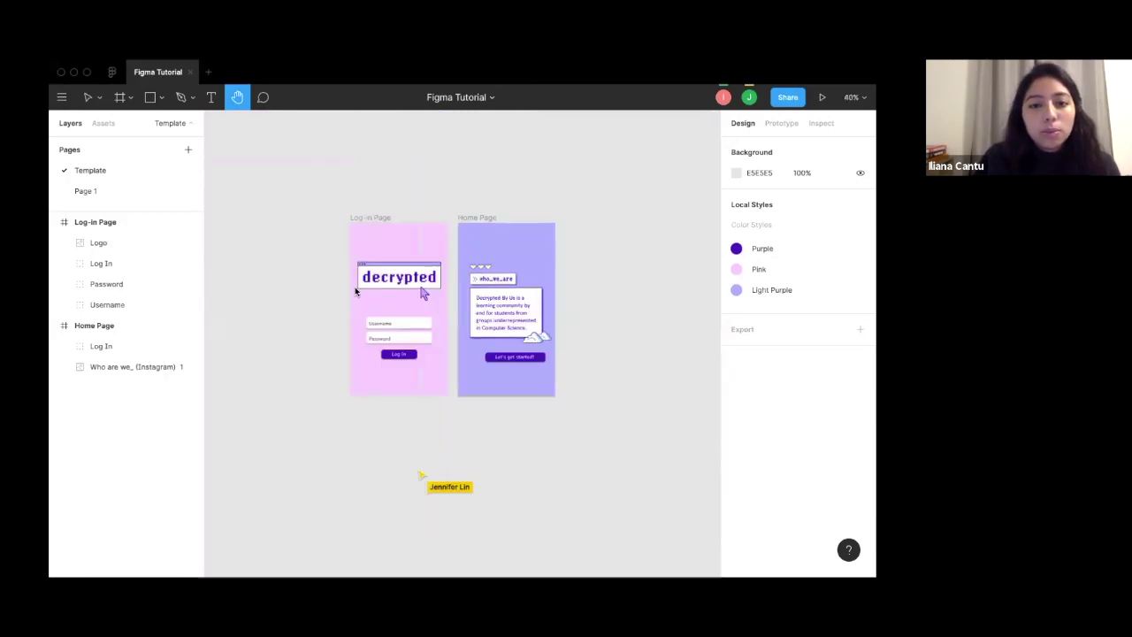
pyautogui.scroll(10, 405, 262)
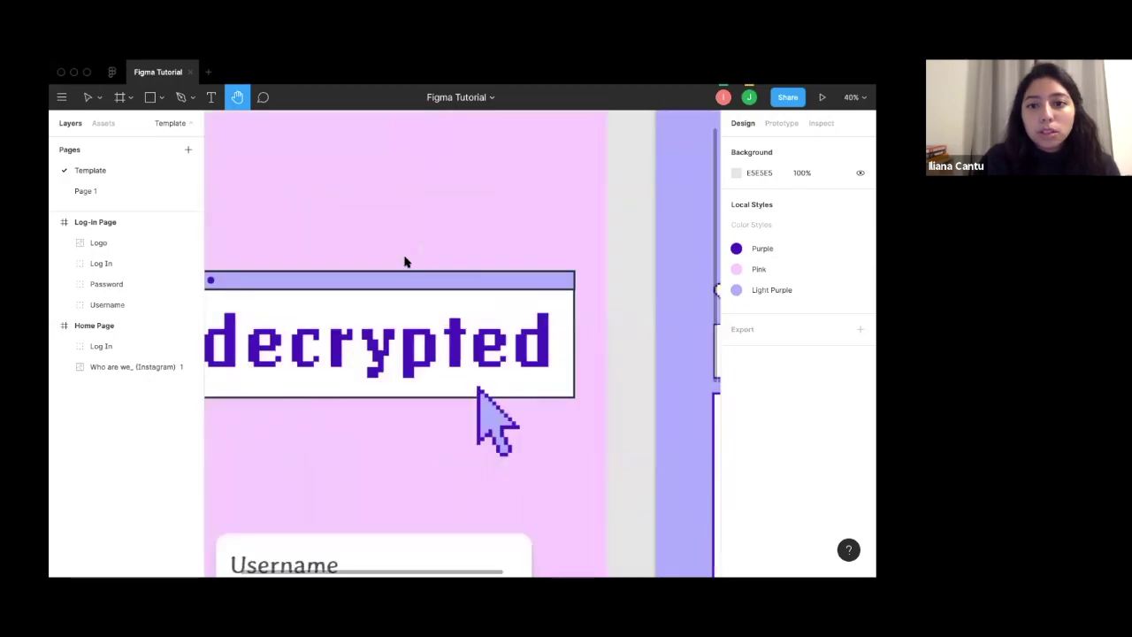
pyautogui.scroll(3, 405, 262)
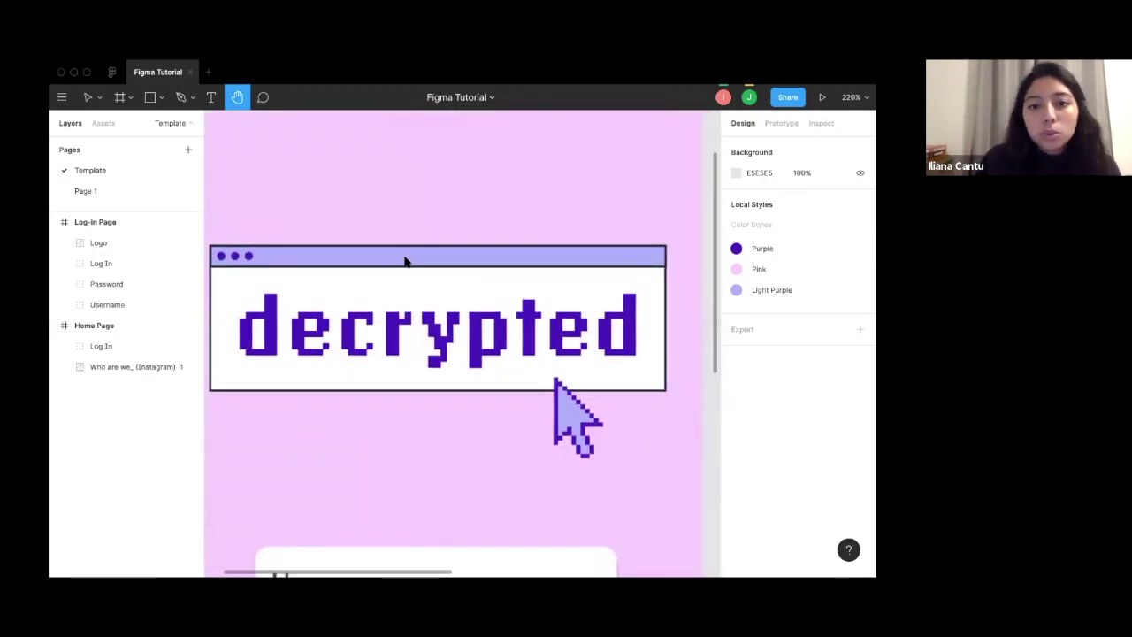
pyautogui.scroll(-8, 405, 262)
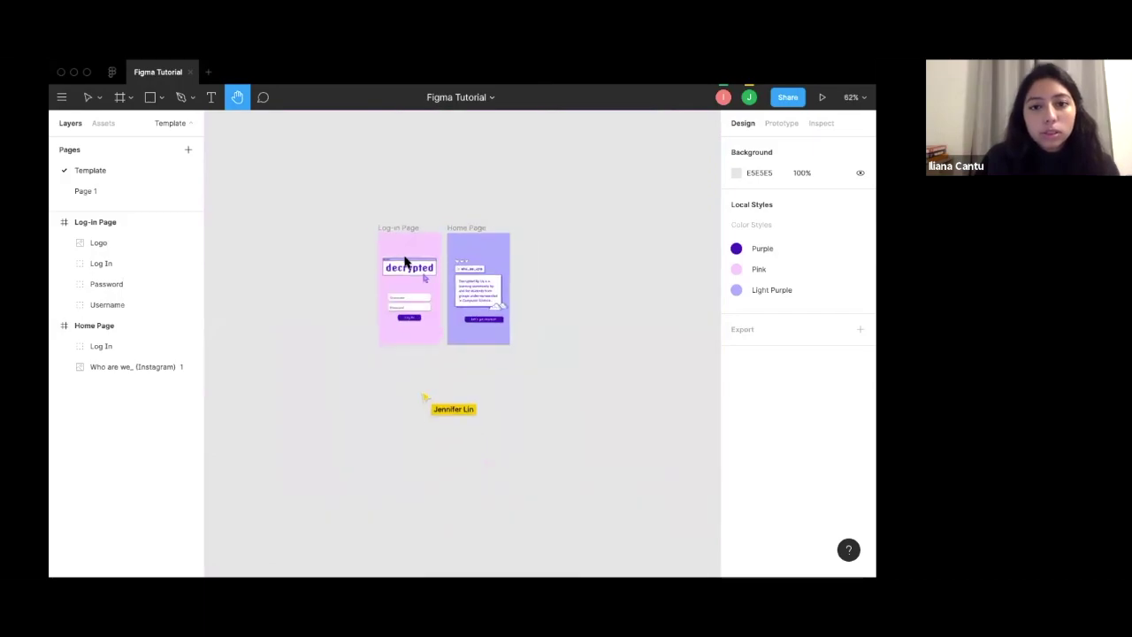
pyautogui.scroll(3, 405, 262)
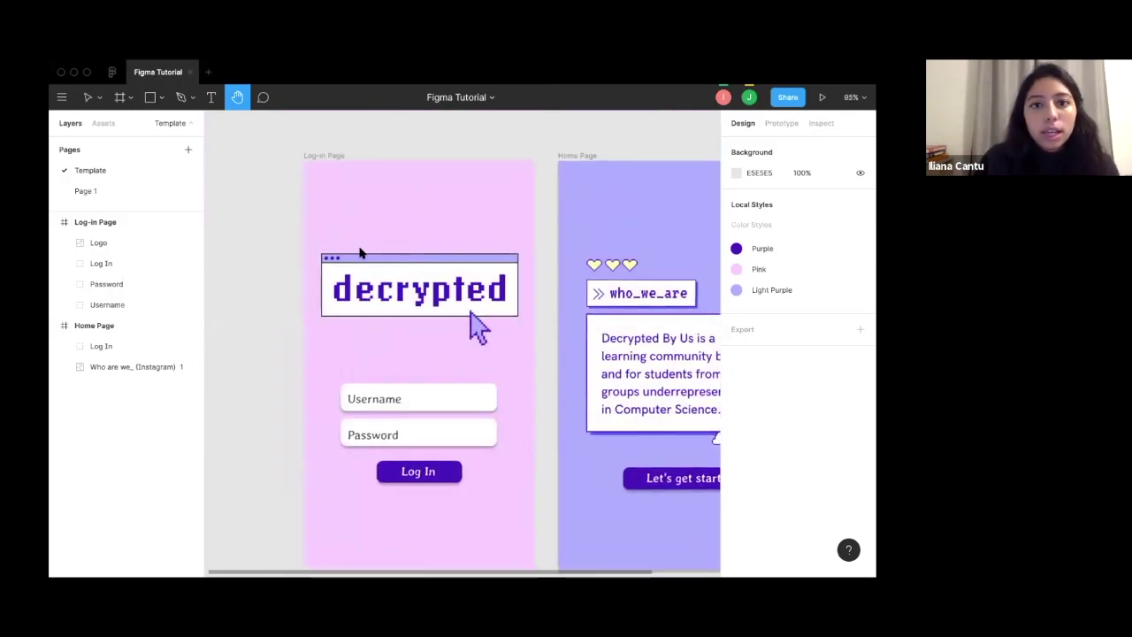
pyautogui.scroll(1, 360, 253)
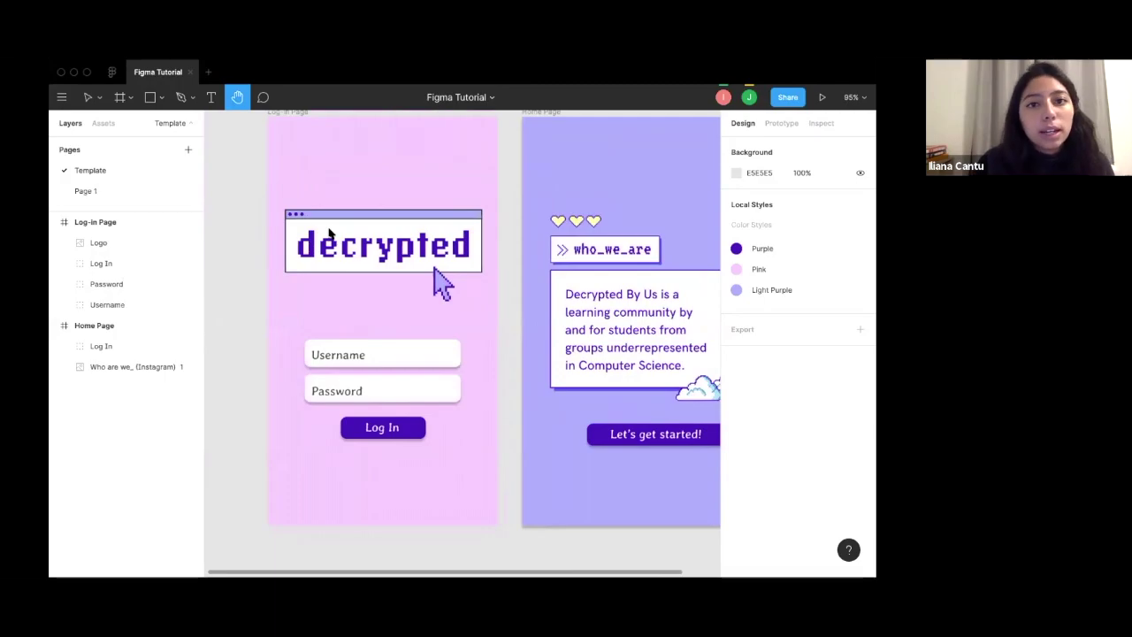
pyautogui.scroll(-3, 415, 207)
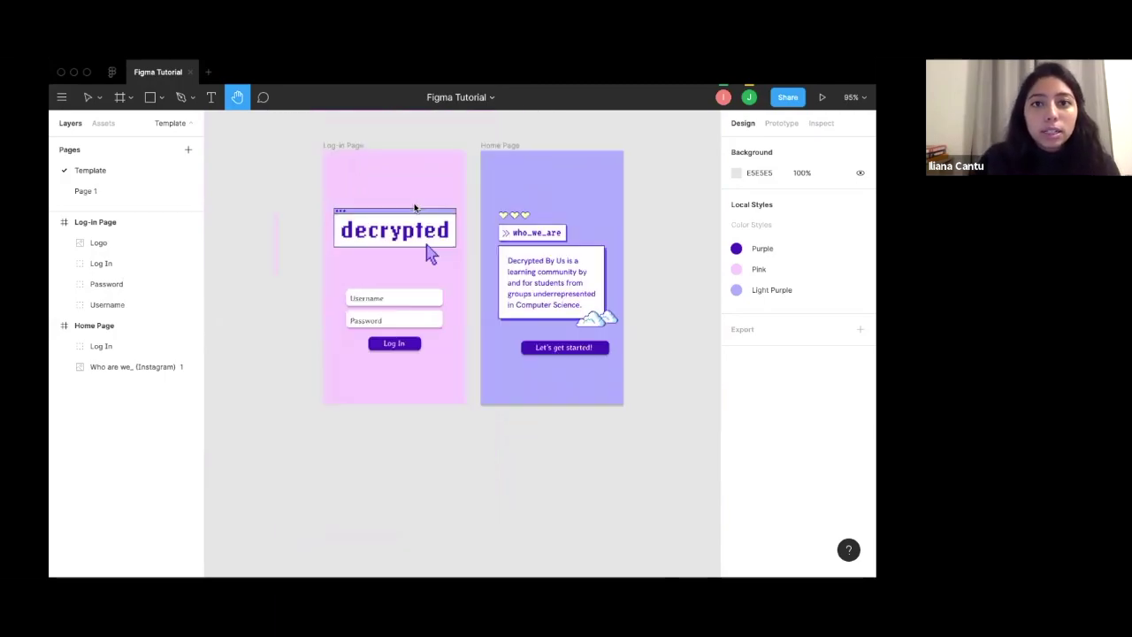
pyautogui.scroll(3, 415, 207)
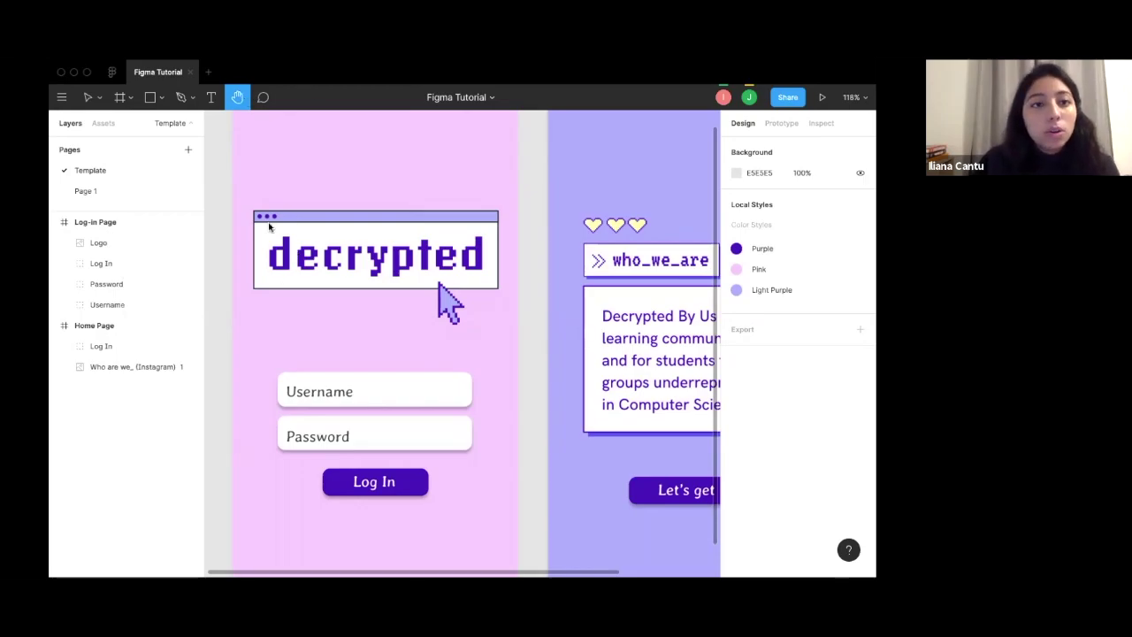
pyautogui.scroll(-5, 298, 203)
pyautogui.moveTo(298, 202); pyautogui.dragTo(320, 305)
pyautogui.scroll(3, 260, 214)
pyautogui.scroll(-3, 253, 207)
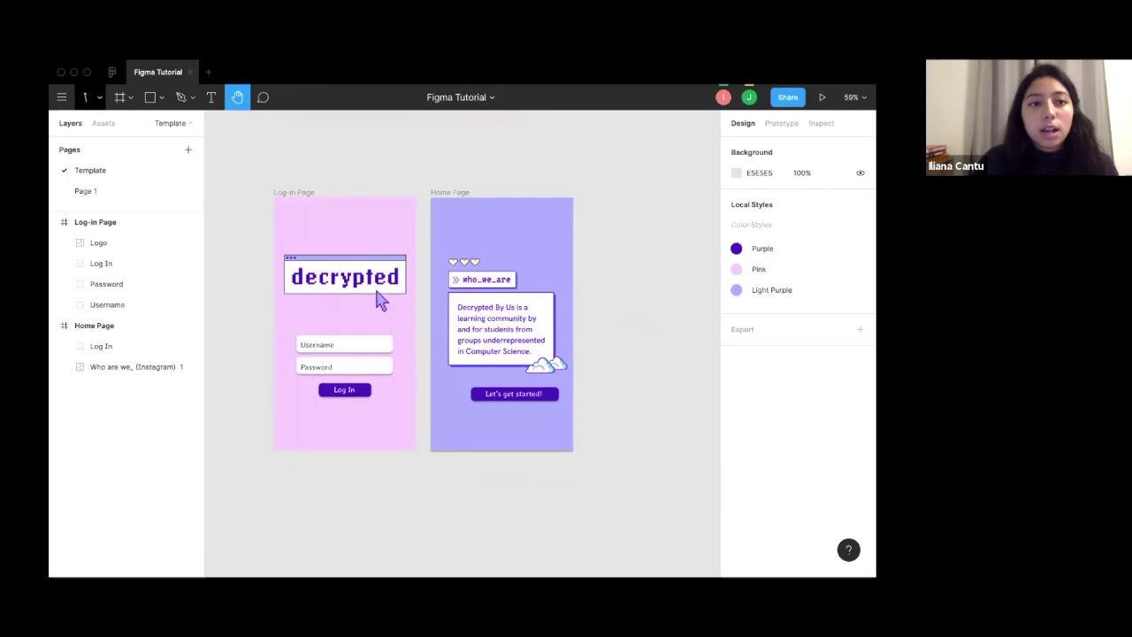
pyautogui.click(88, 97)
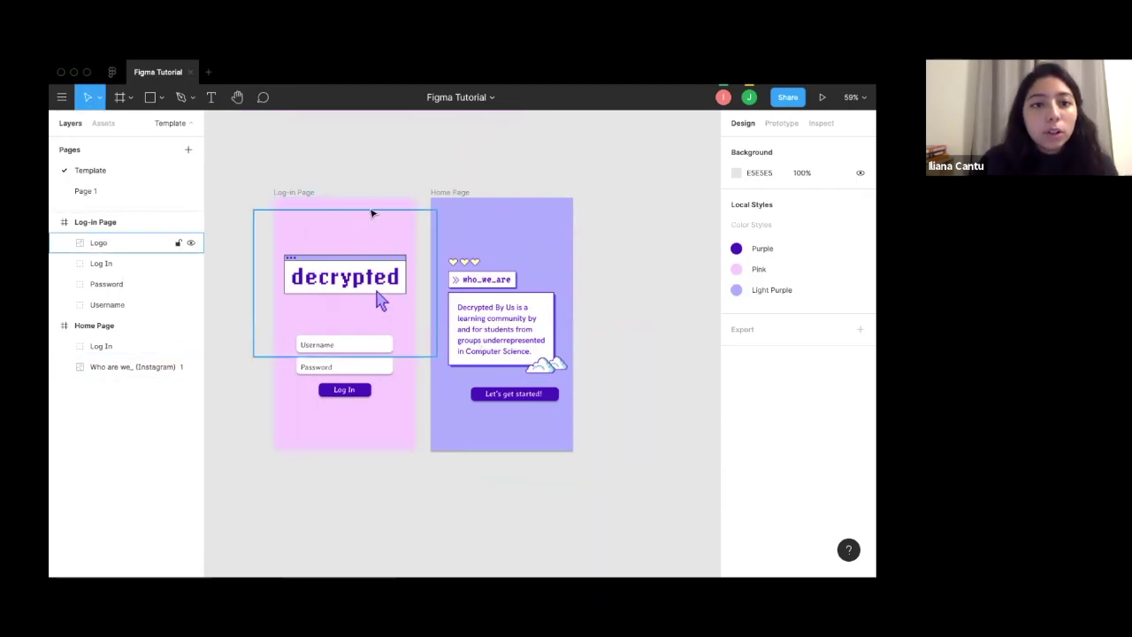
# Move the decrypted logo slightly higher on the Log-in Page.
pyautogui.click(349, 219)
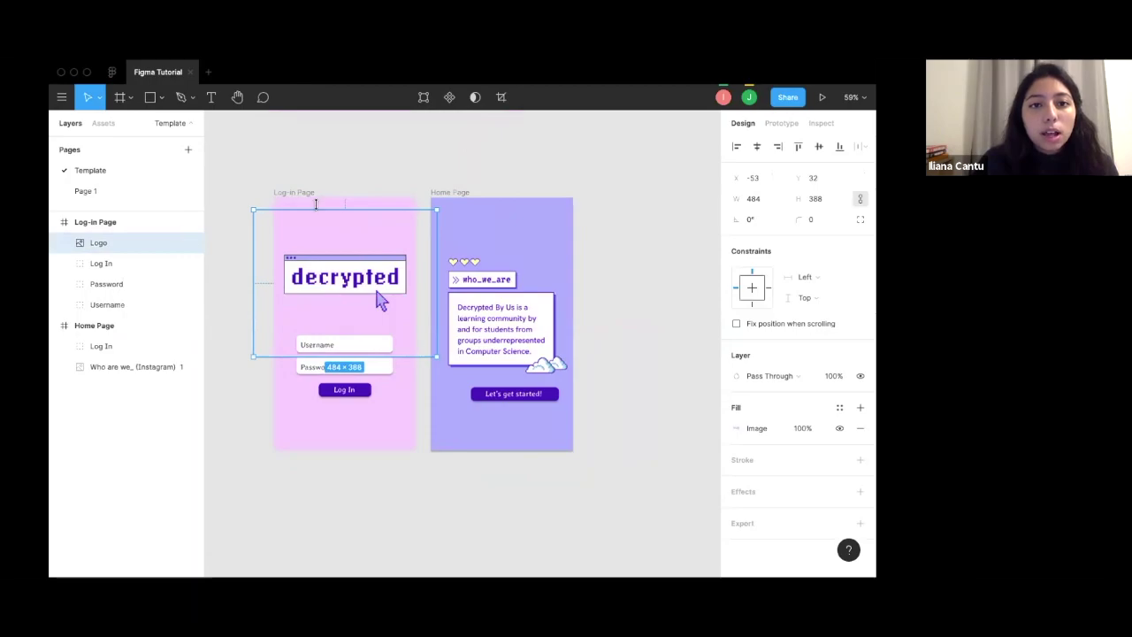
pyautogui.click(315, 206)
pyautogui.click(345, 288)
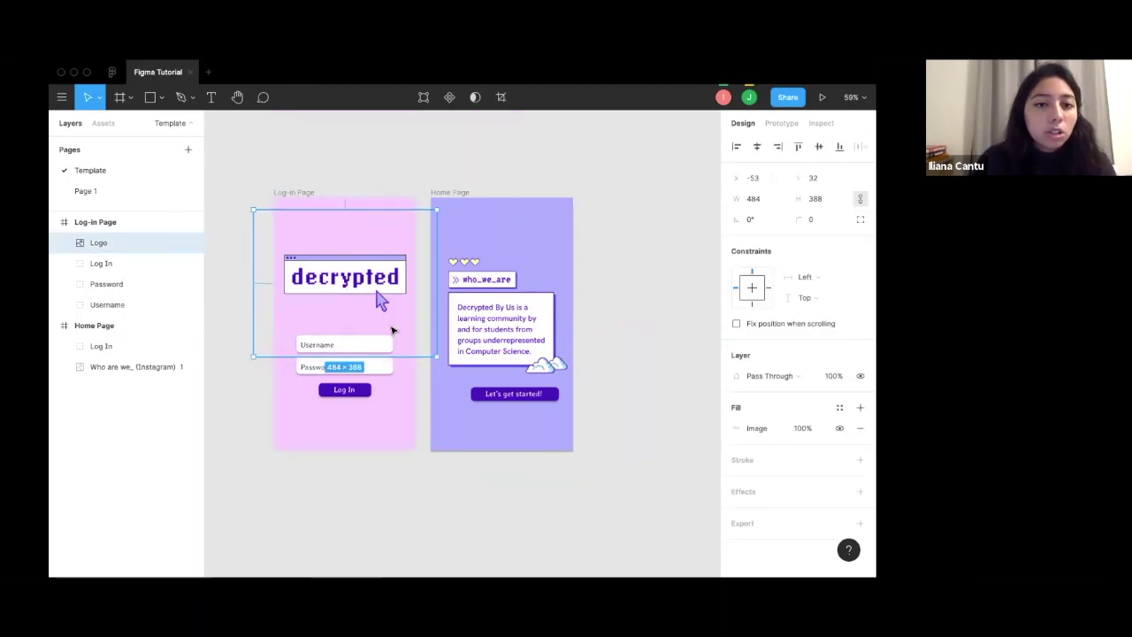
pyautogui.moveTo(358, 299); pyautogui.dragTo(377, 279)
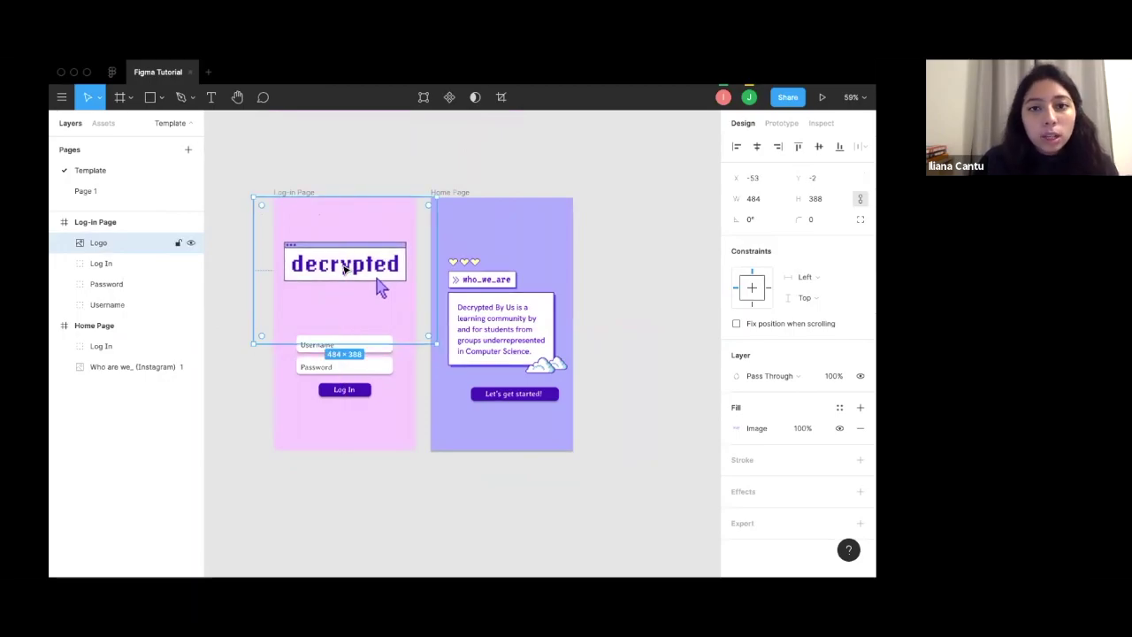
# Glance at the logo's arrange menu, then bring up the help and resources list.
pyautogui.rightClick(345, 268)
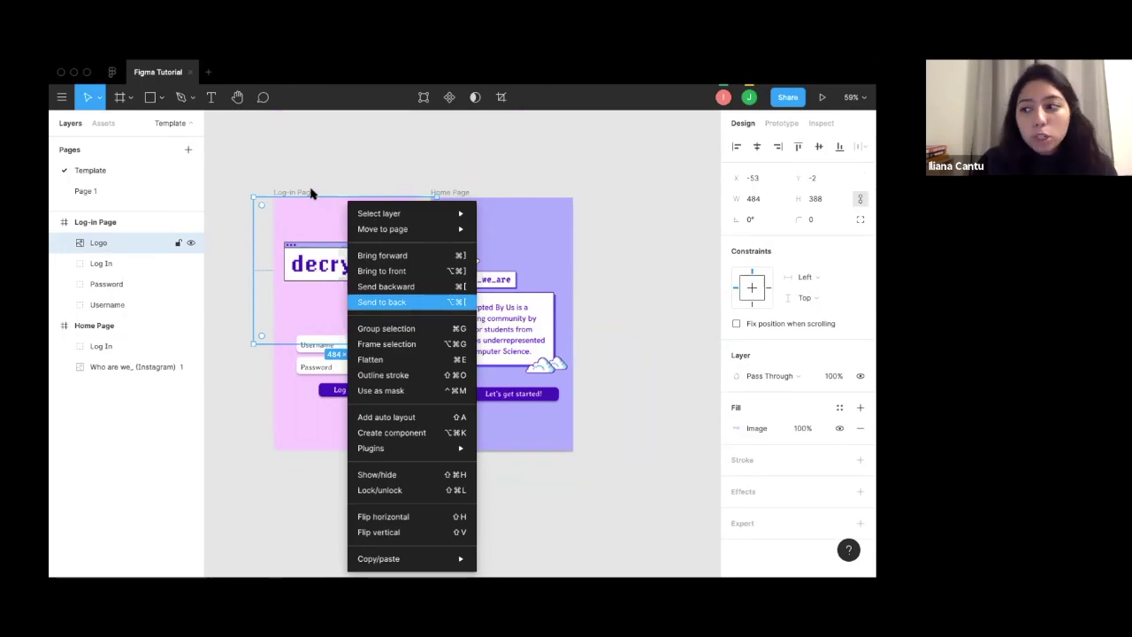
pyautogui.press('Escape')
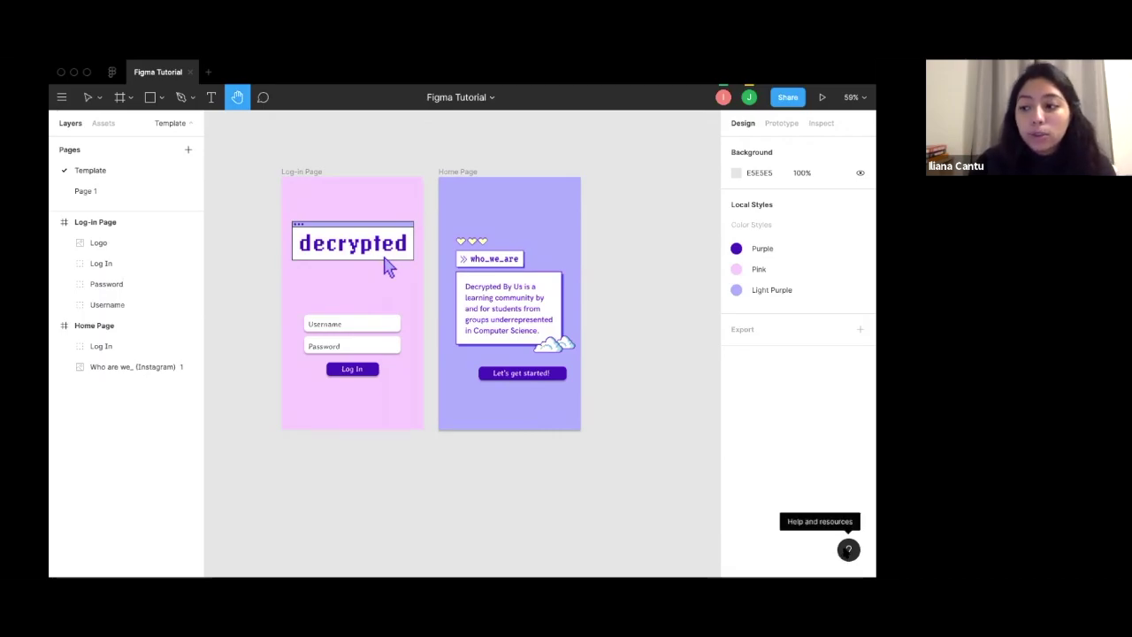
pyautogui.click(848, 549)
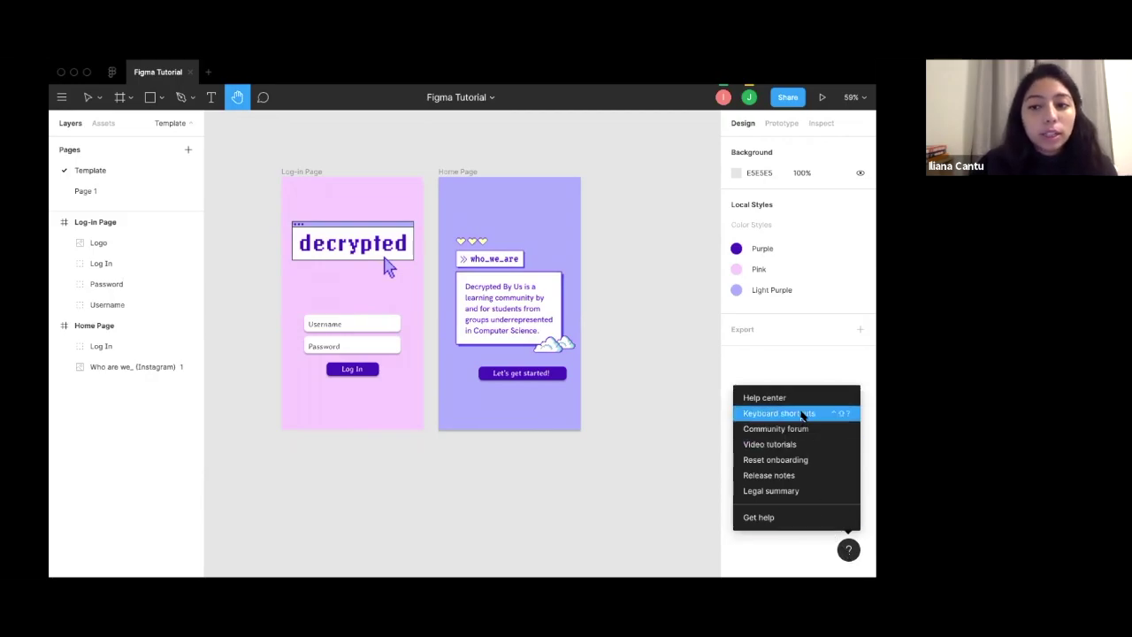
# Browse the keyboard shortcuts reference for tools, view settings and zoom.
pyautogui.click(802, 416)
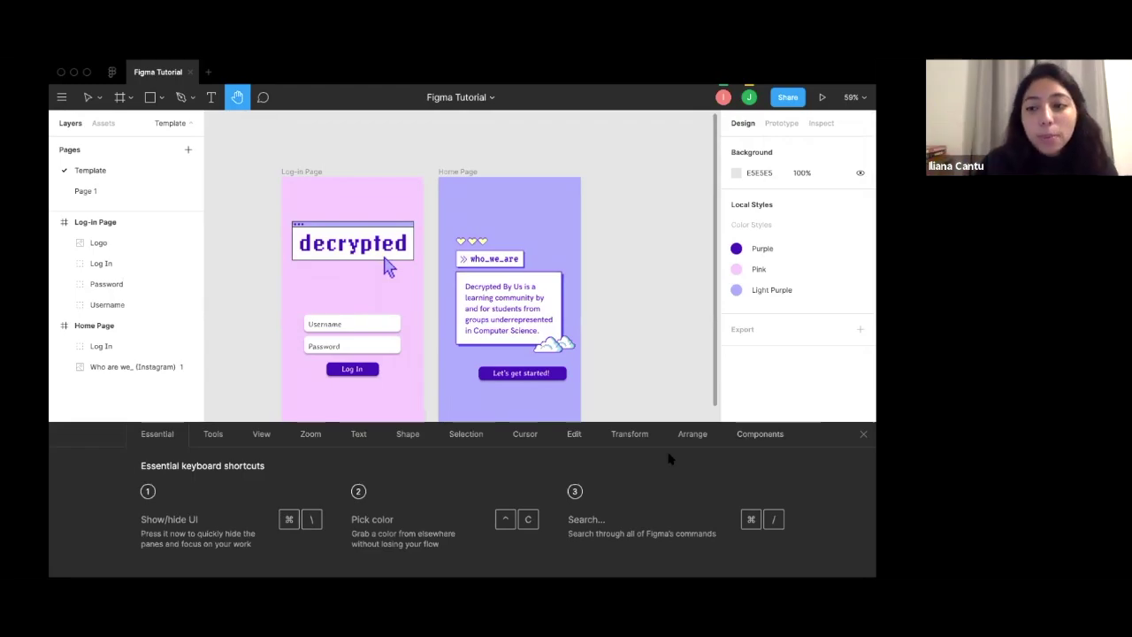
pyautogui.click(213, 435)
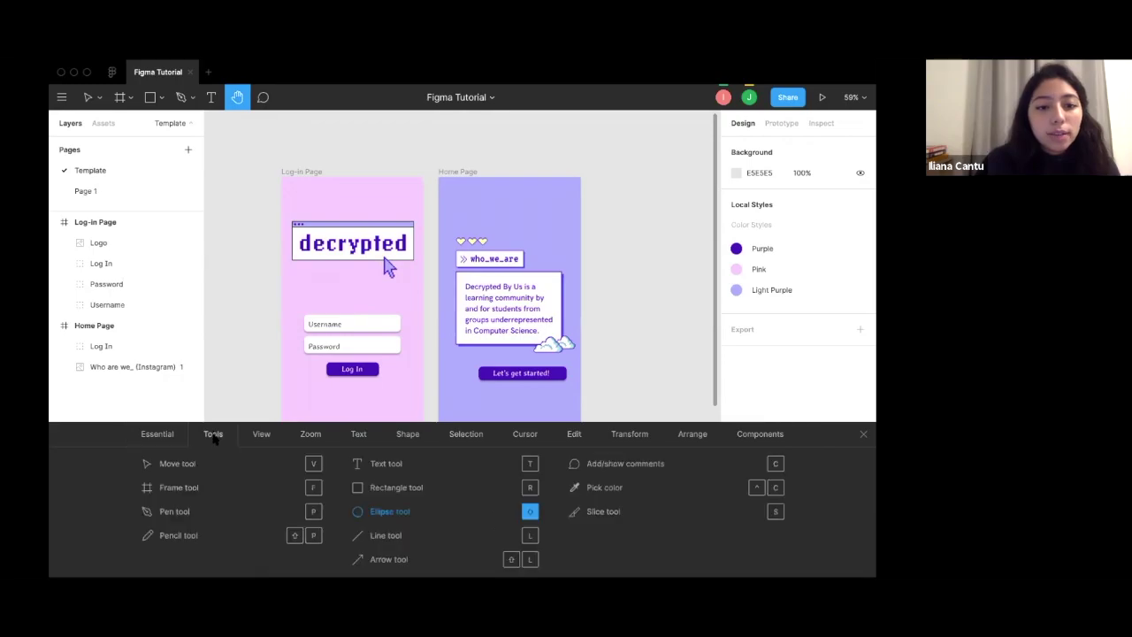
pyautogui.click(262, 434)
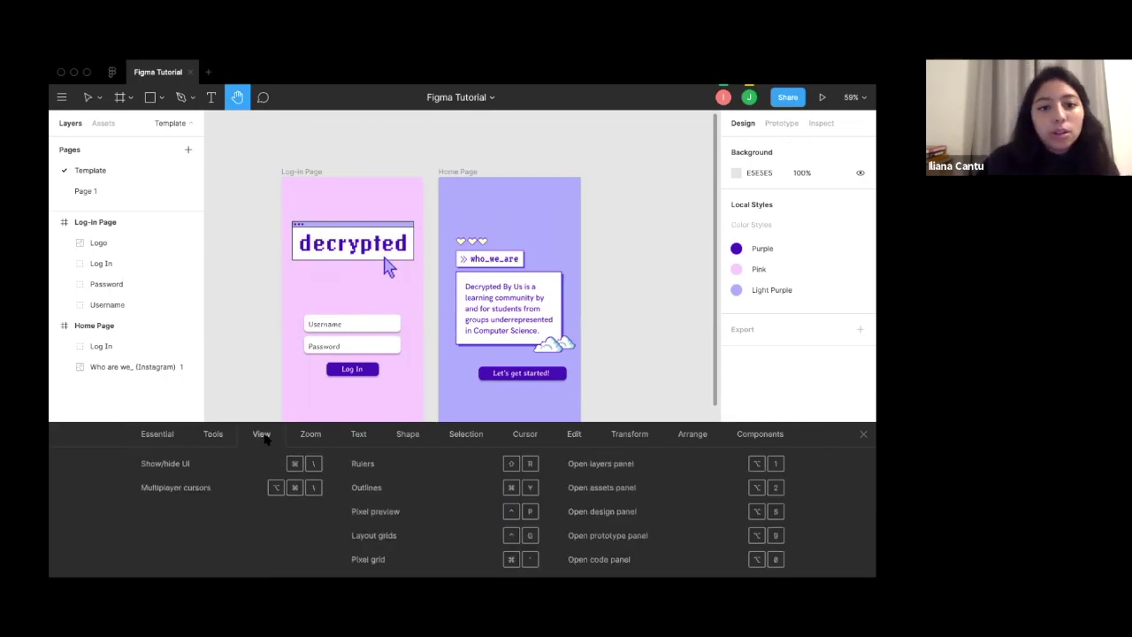
pyautogui.click(310, 435)
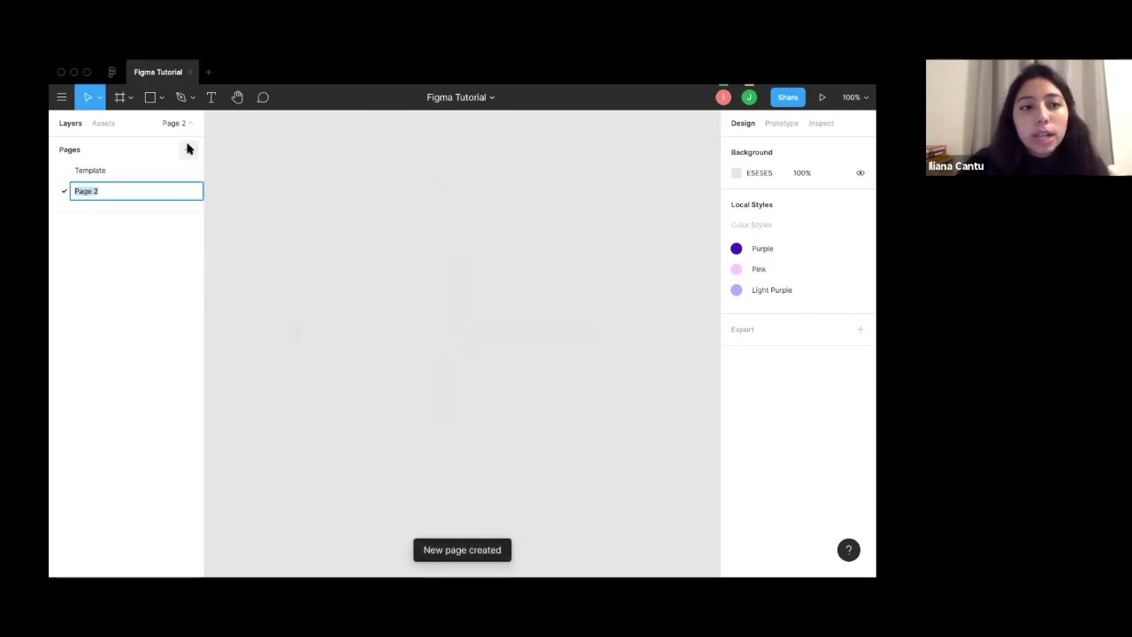
# Rename Page 2 to 'Our Prototype', check the Template page, then return to Our Prototype.
pyautogui.press('BackSpace')
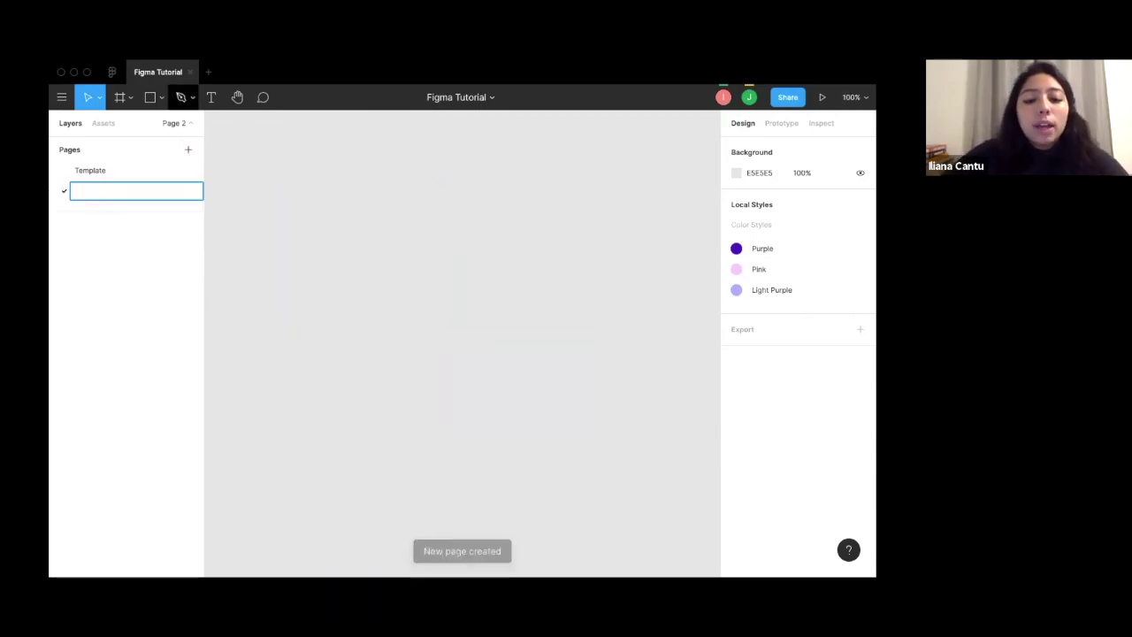
pyautogui.write('Ou')
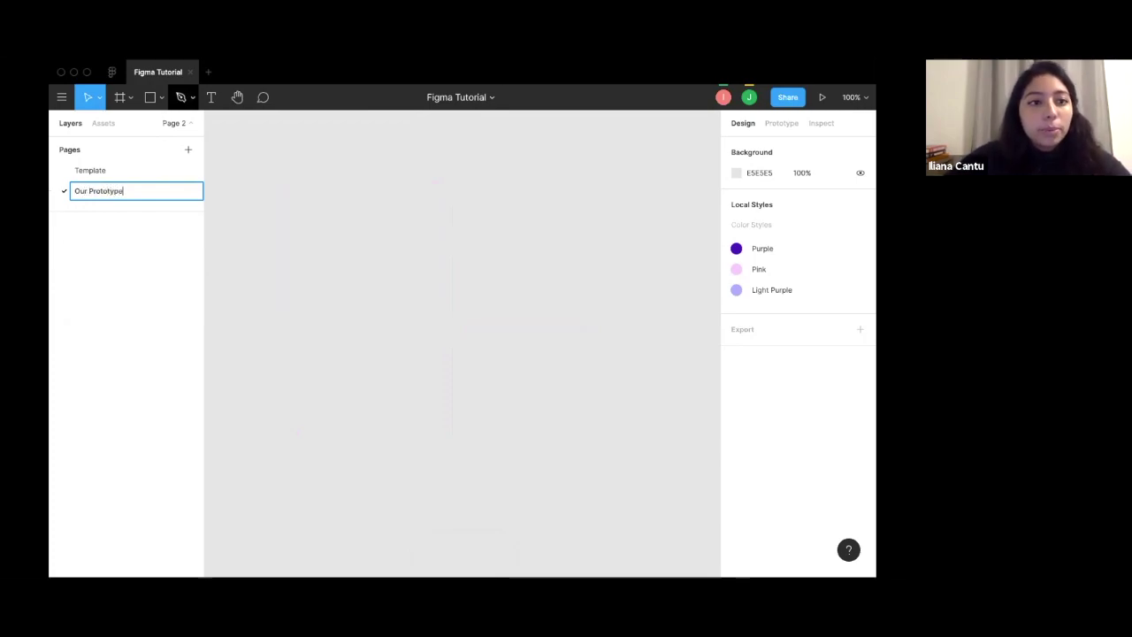
pyautogui.write('r Prototype')
pyautogui.press('Return')
pyautogui.click(89, 170)
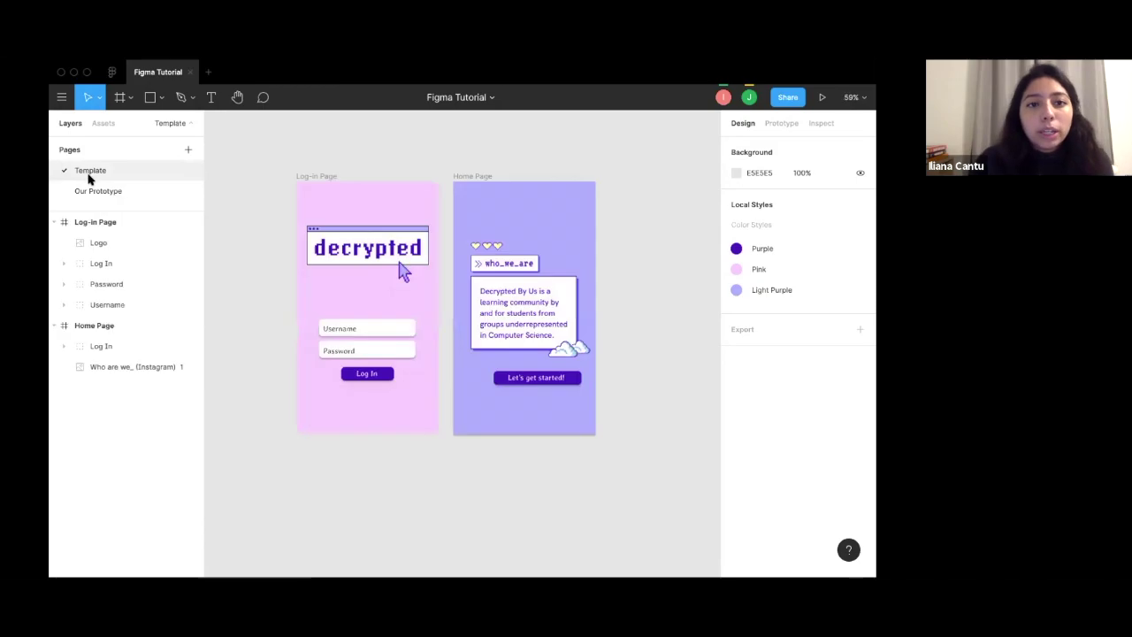
pyautogui.click(96, 192)
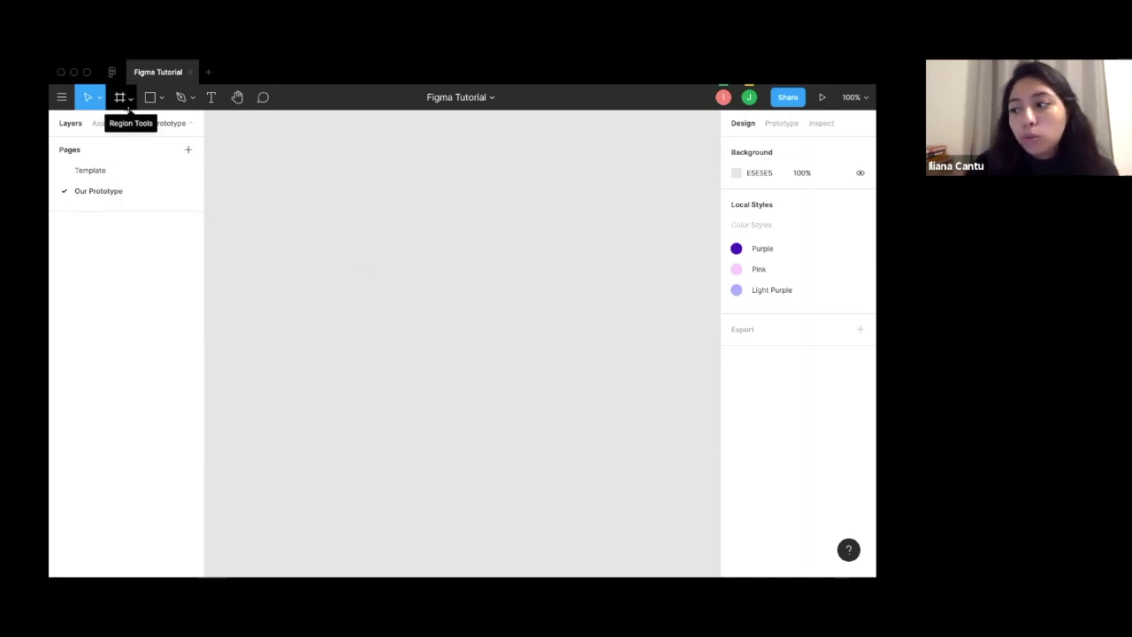
pyautogui.click(129, 101)
# Create the first iPhone 8 frame (375×667) from the Frame tool's Phone presets.
pyautogui.click(129, 126)
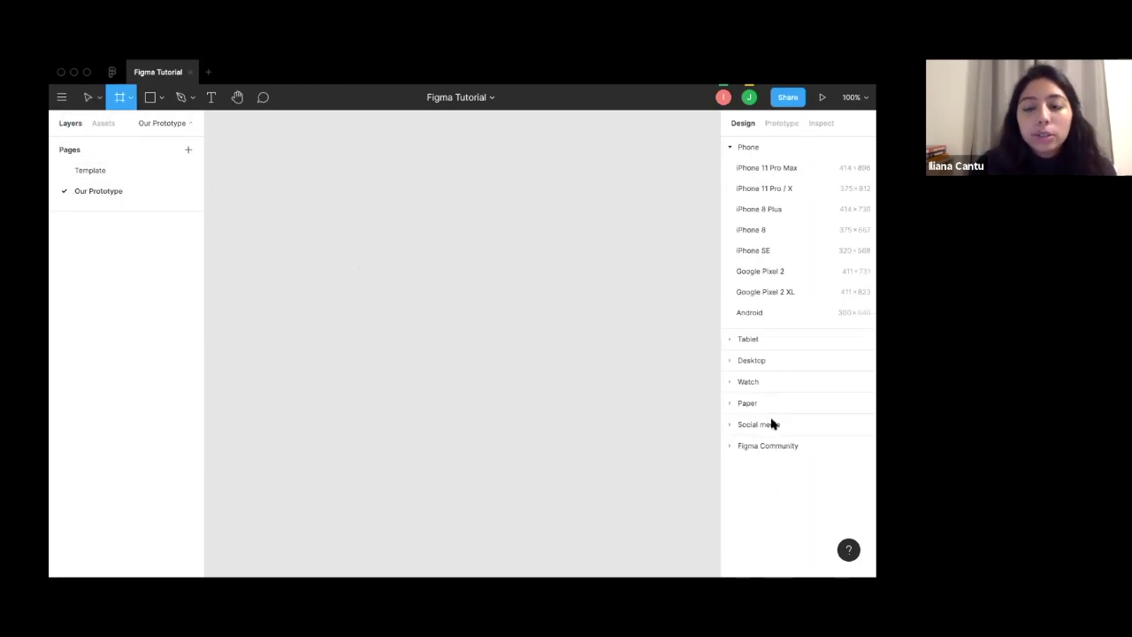
pyautogui.click(731, 147)
pyautogui.click(730, 147)
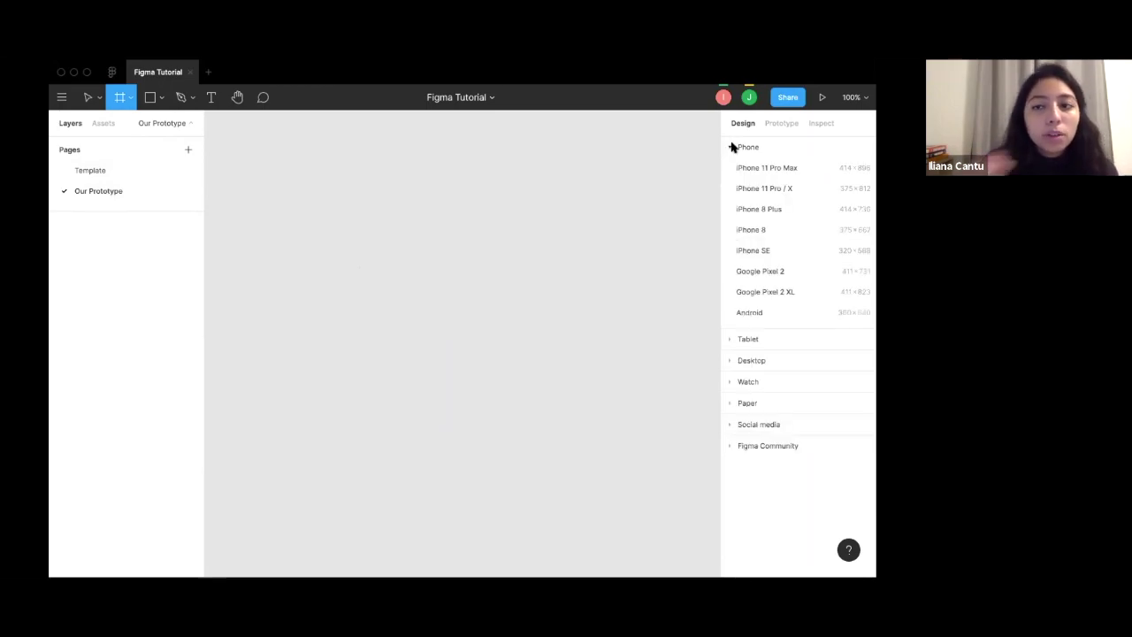
pyautogui.click(756, 229)
pyautogui.scroll(-5, 324, 248)
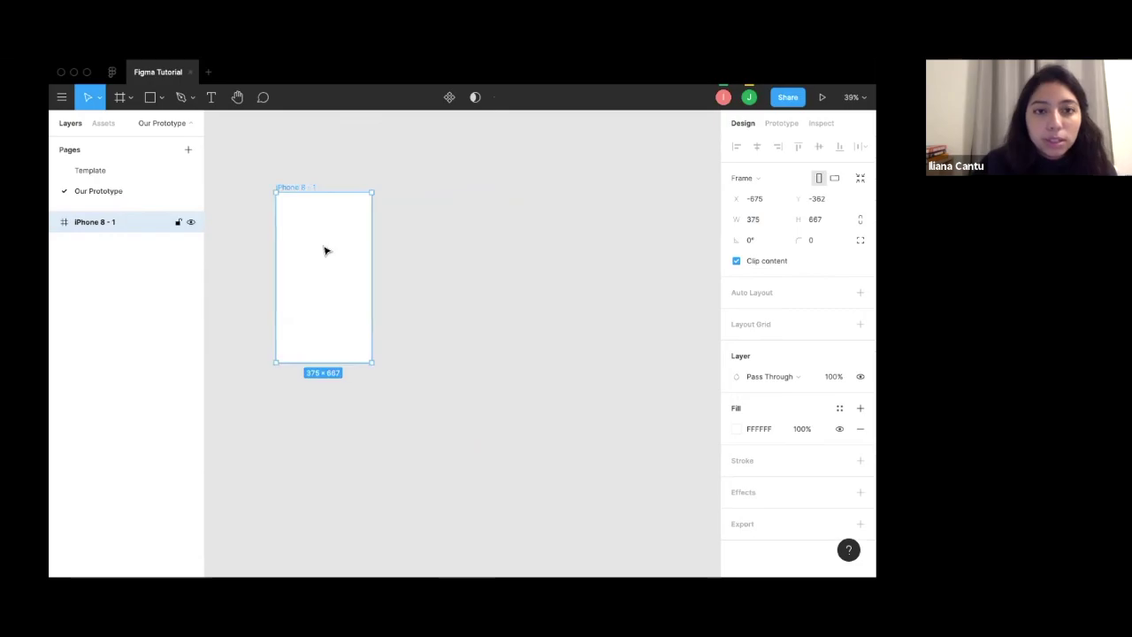
pyautogui.click(400, 257)
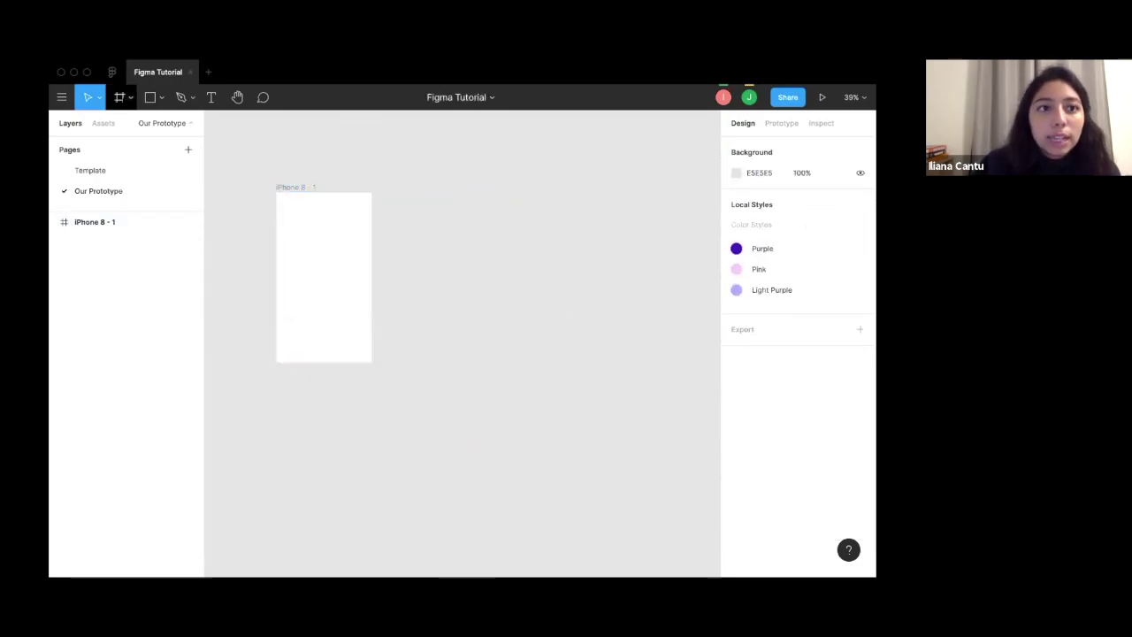
# Add a second iPhone 8 frame and align it level beside the first.
pyautogui.click(120, 98)
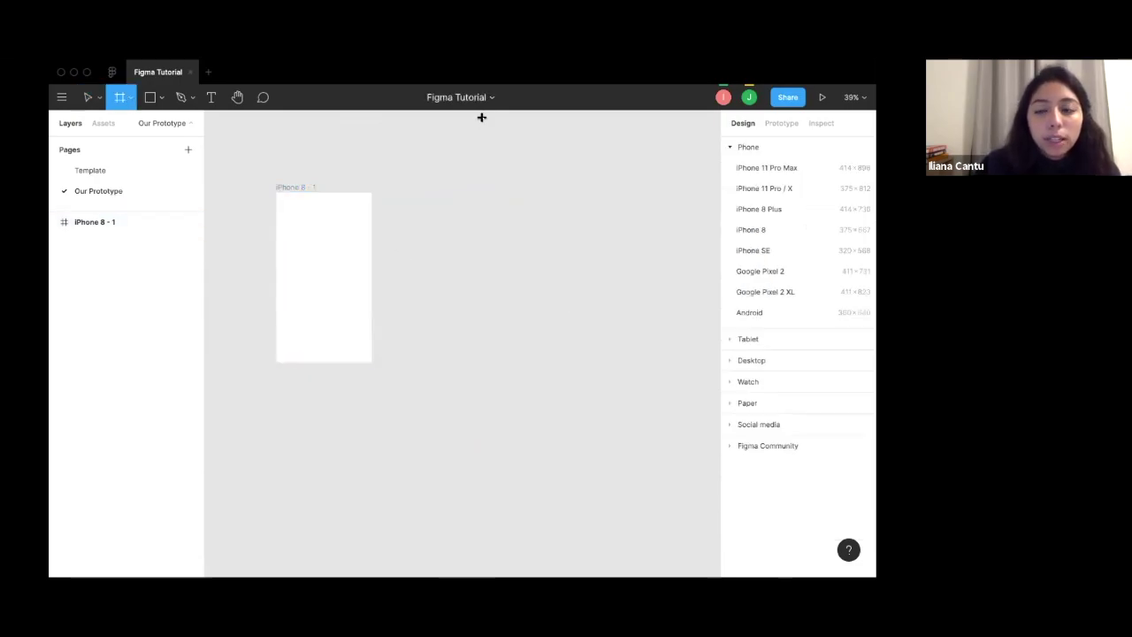
pyautogui.click(752, 230)
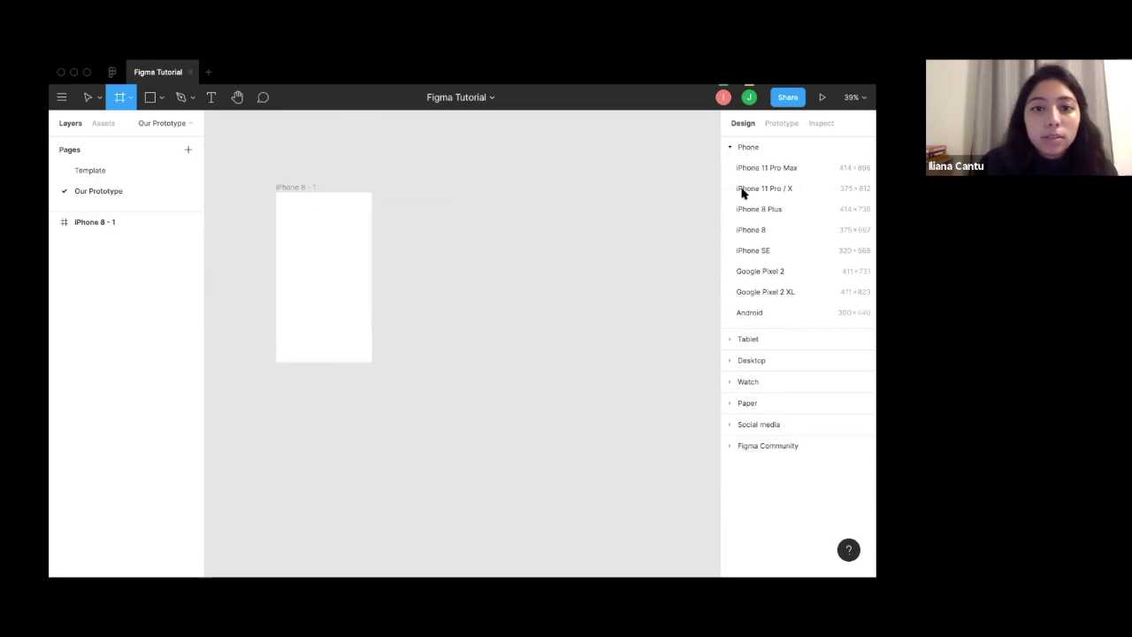
pyautogui.moveTo(470, 303); pyautogui.dragTo(464, 274)
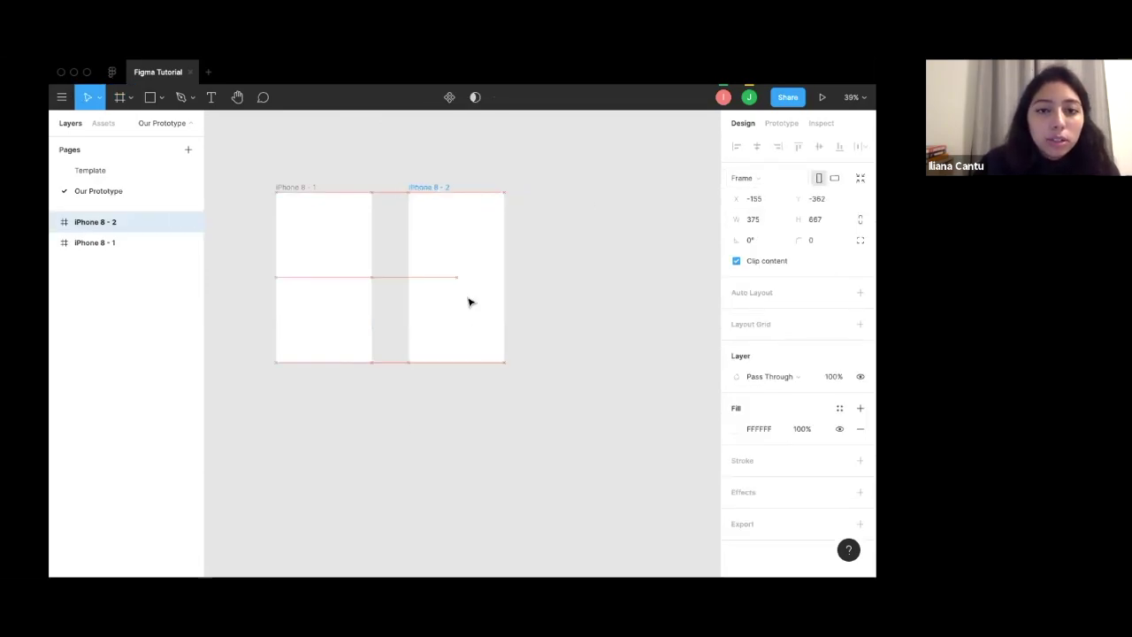
pyautogui.scroll(3, 470, 302)
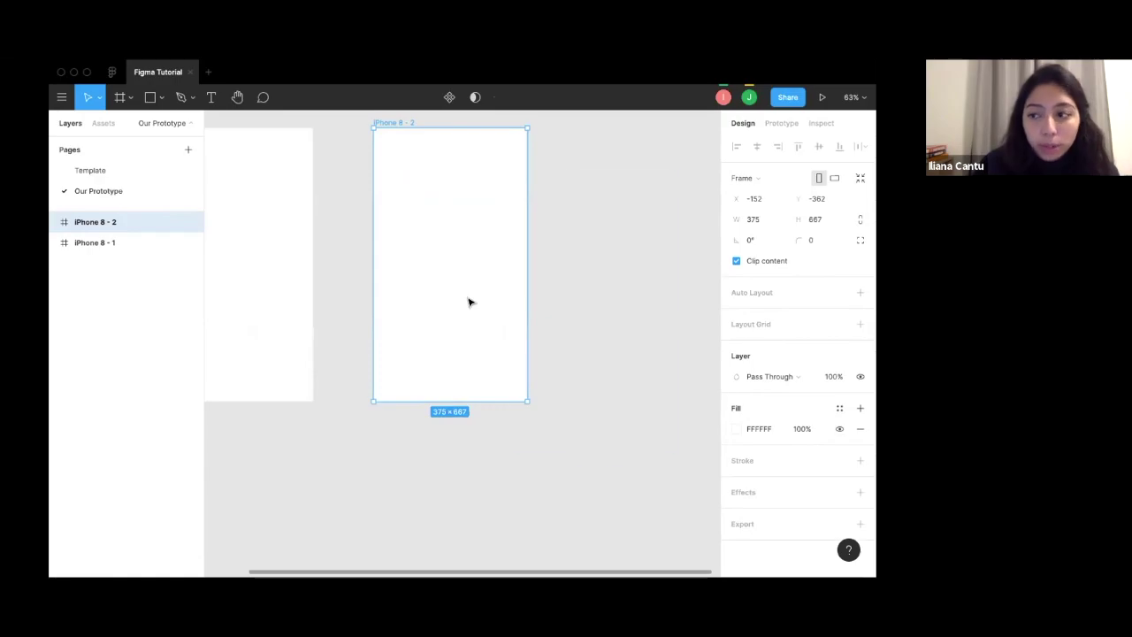
pyautogui.hscroll(-3, 468, 300)
pyautogui.hscroll(1, 310, 321)
pyautogui.scroll(1, 310, 321)
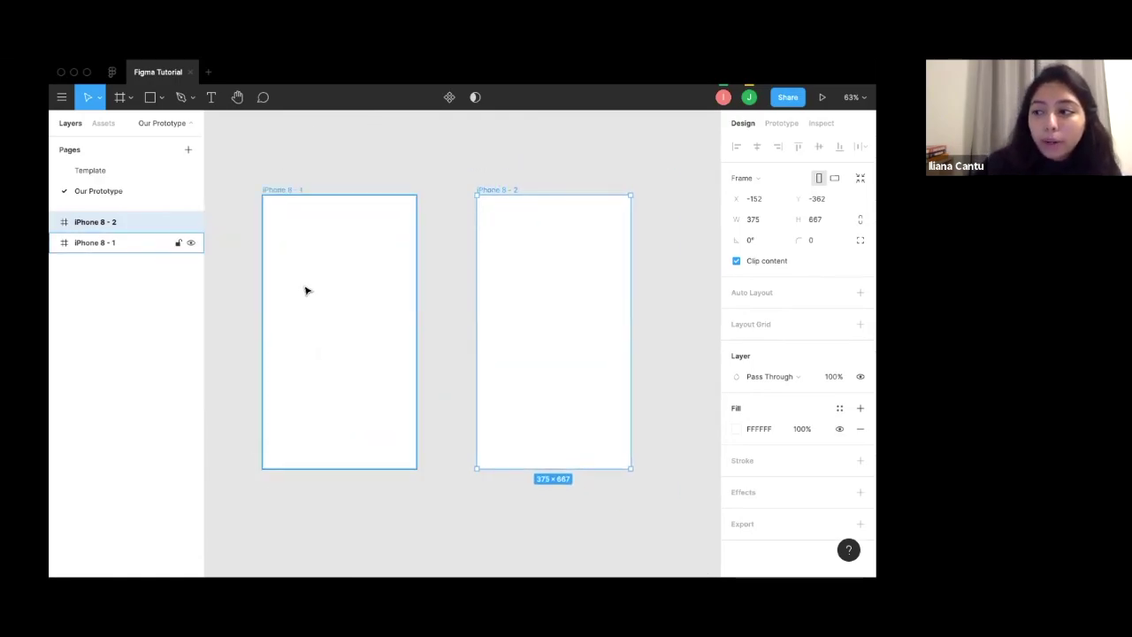
pyautogui.click(329, 268)
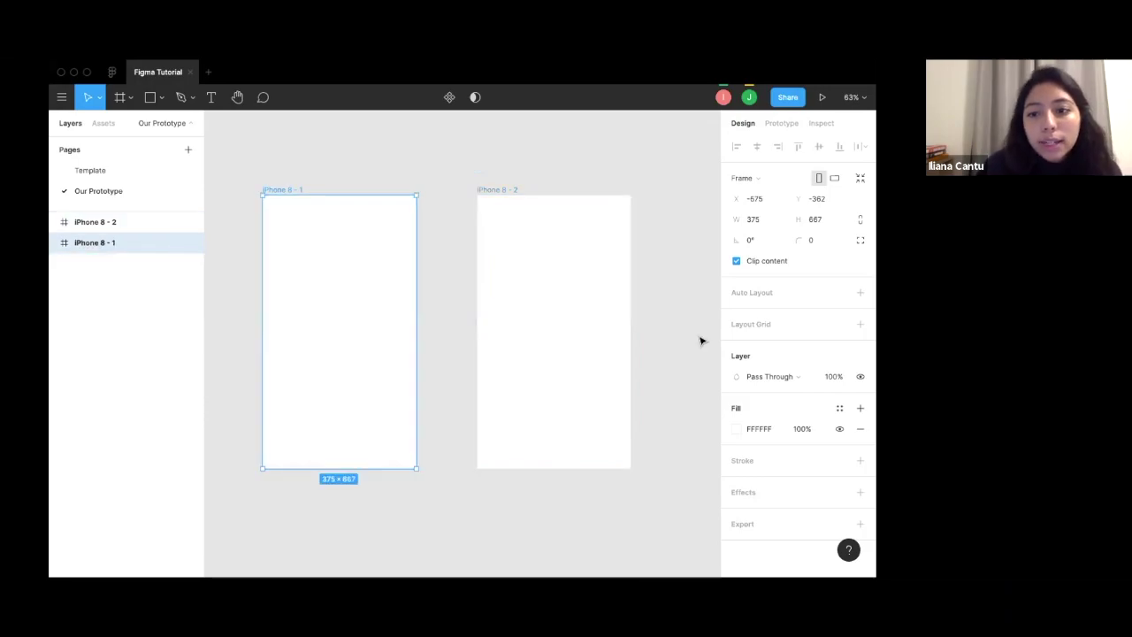
pyautogui.click(737, 430)
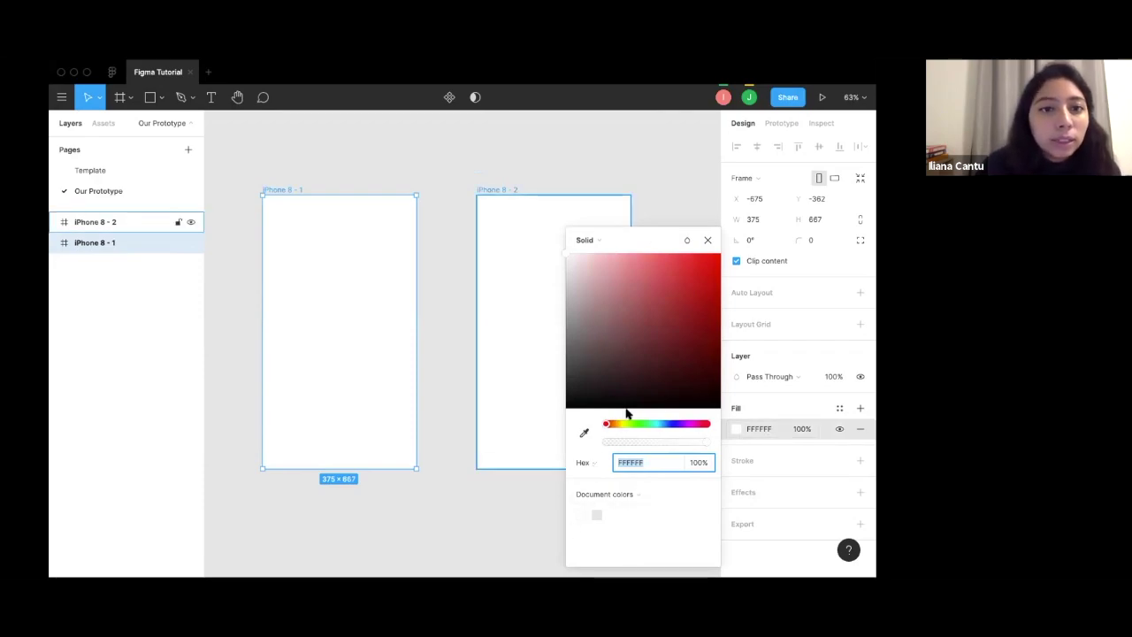
# Fill the left phone frame with the Pink colour style.
pyautogui.click(585, 463)
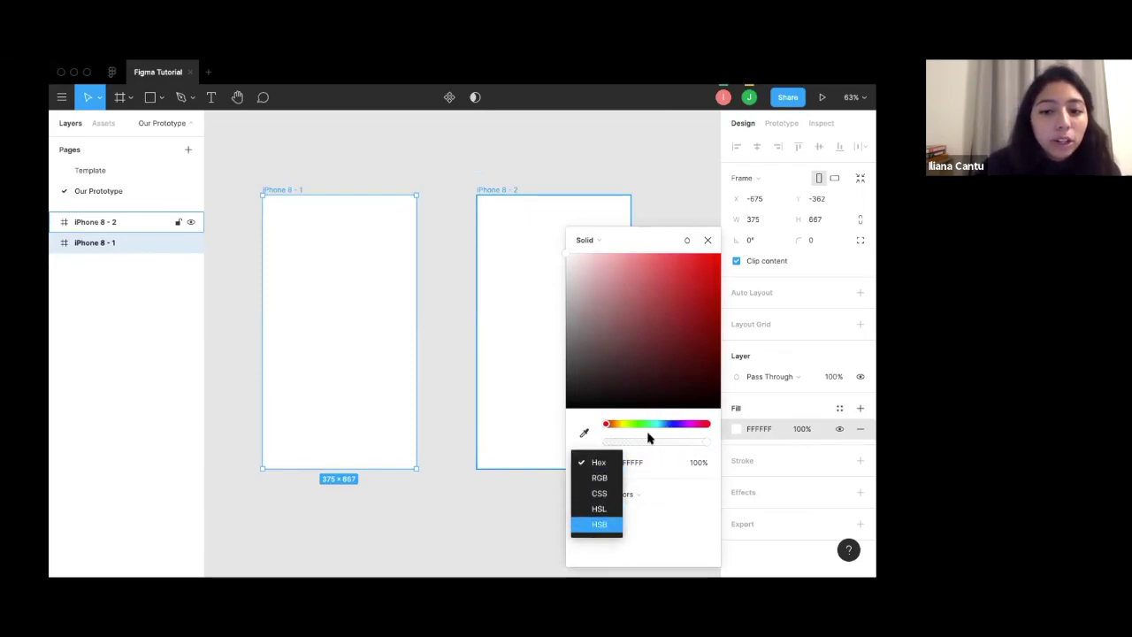
pyautogui.click(707, 241)
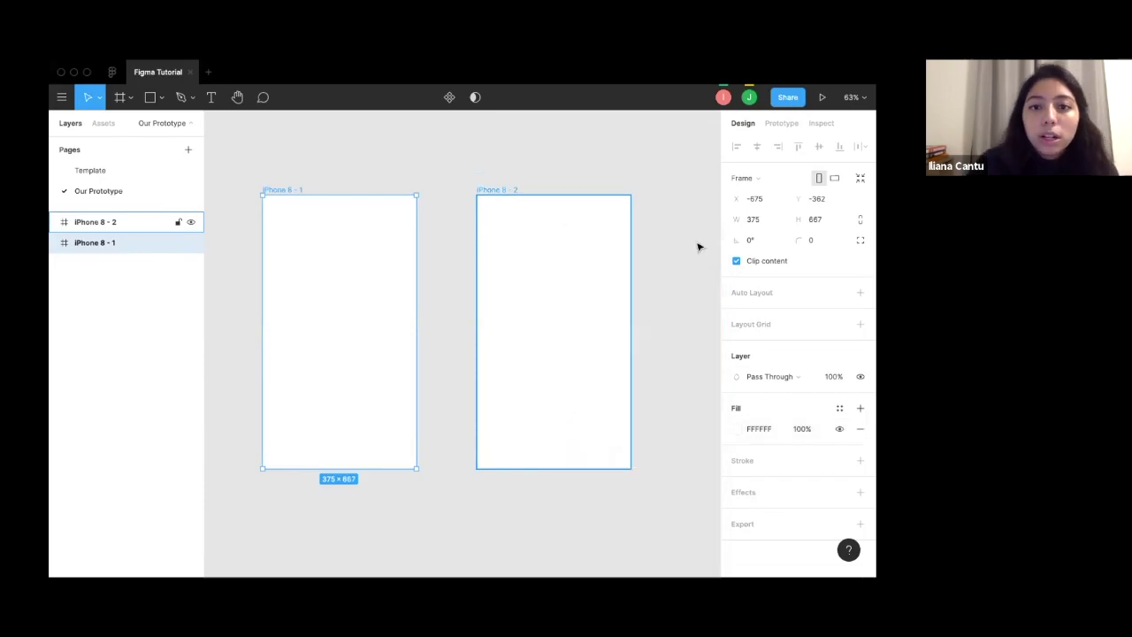
pyautogui.click(838, 411)
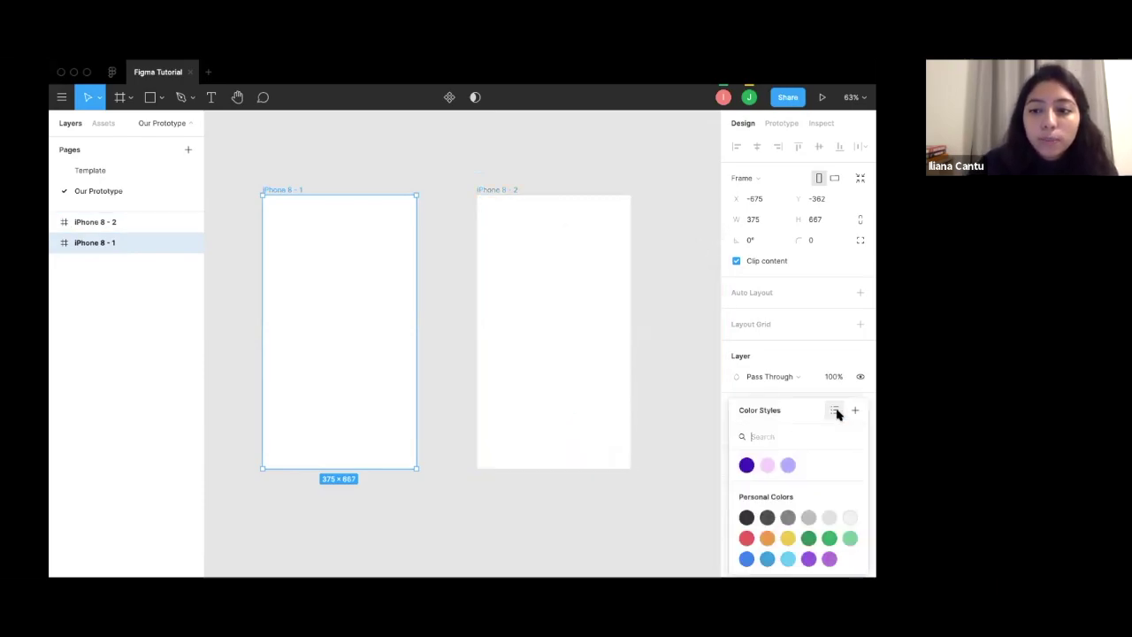
pyautogui.click(766, 469)
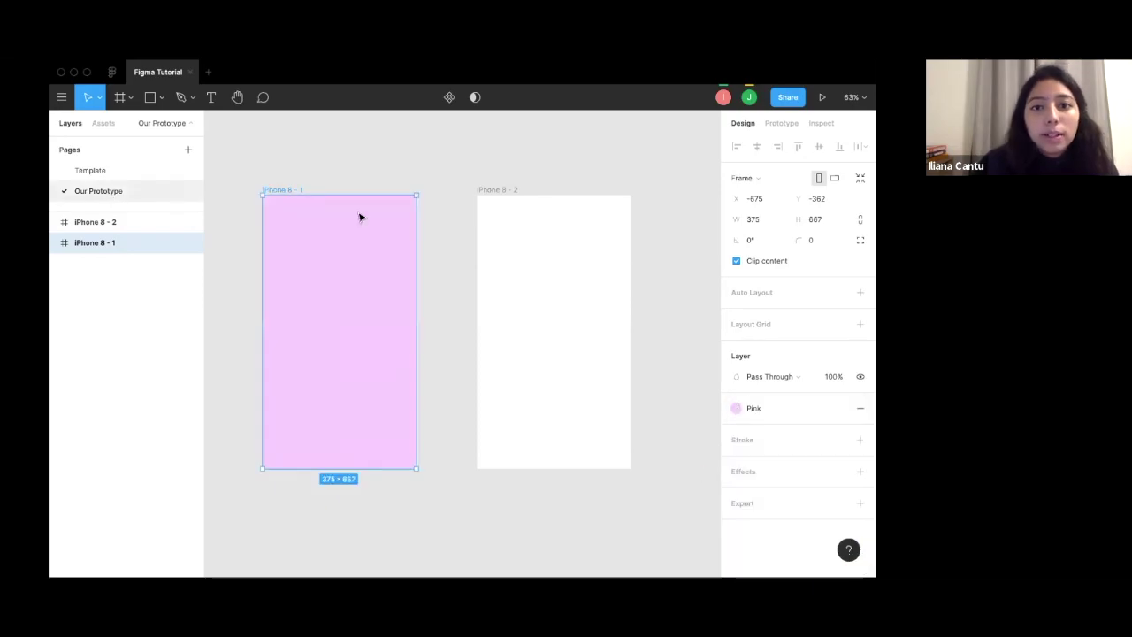
# Fill the right phone frame with the Light Purple colour style.
pyautogui.click(526, 284)
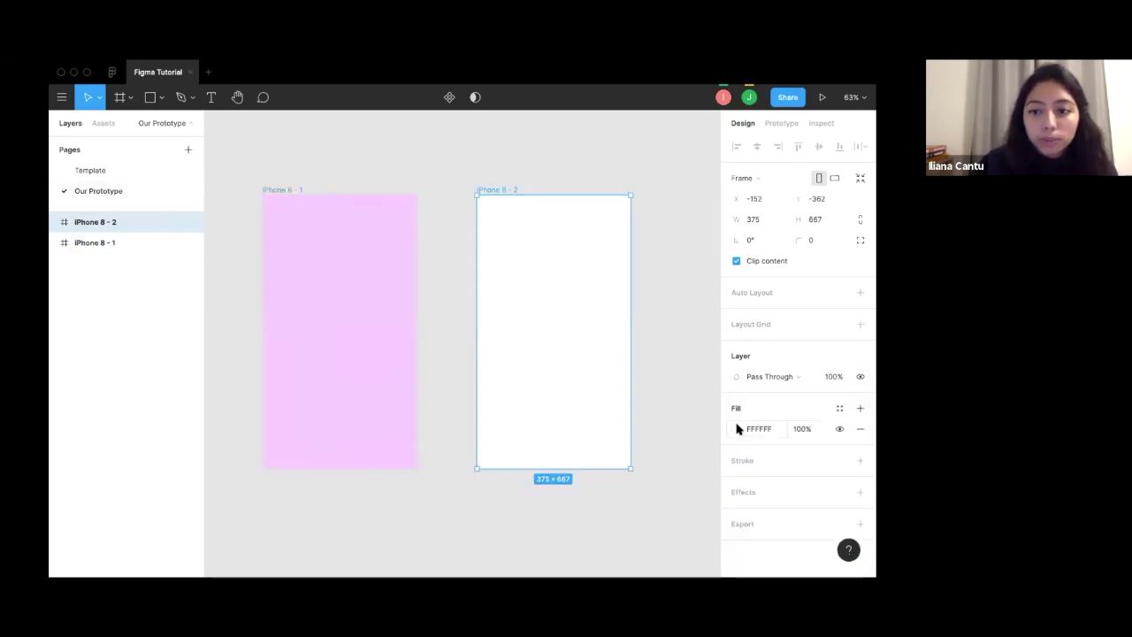
pyautogui.click(839, 408)
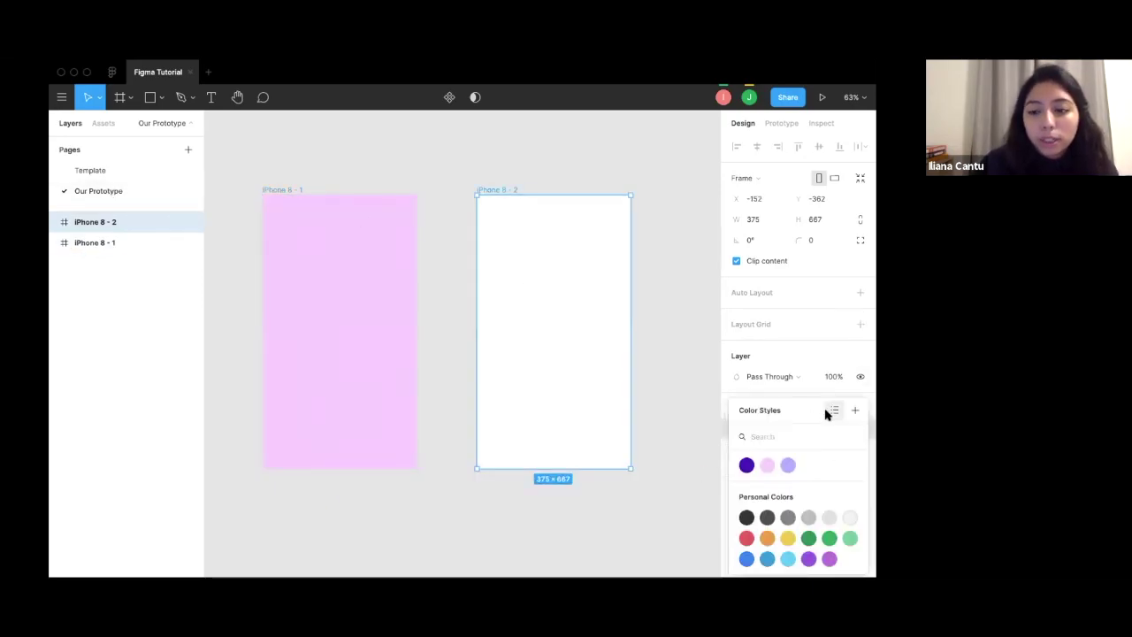
pyautogui.click(787, 466)
pyautogui.click(646, 407)
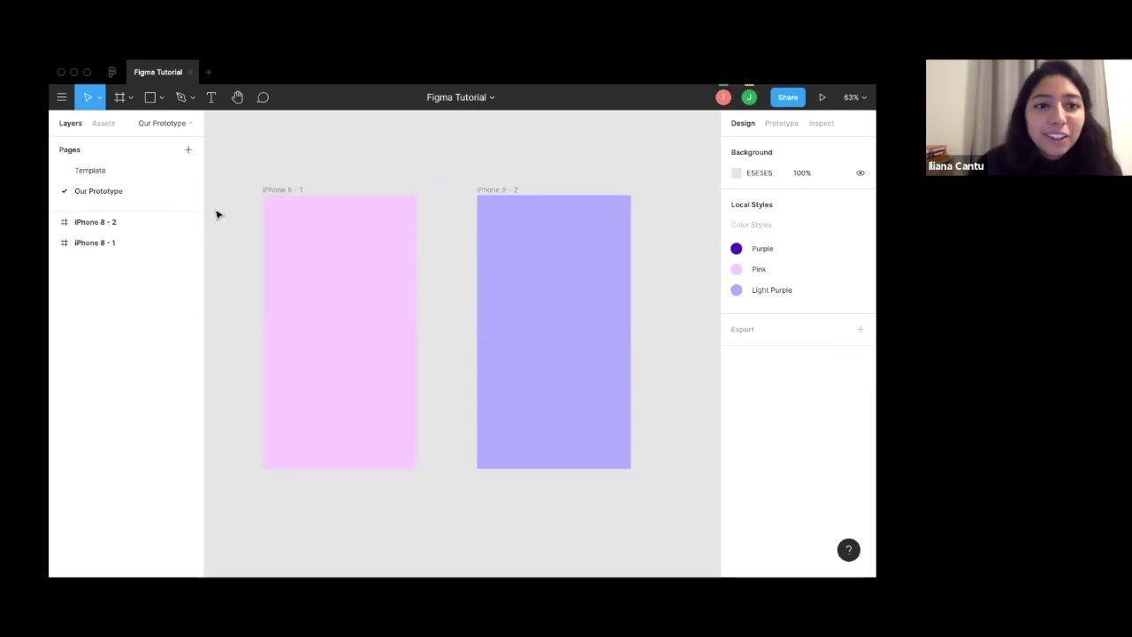
# Rename the iPhone 8 - 2 frame to HomePage.
pyautogui.click(107, 225)
pyautogui.doubleClick(107, 225)
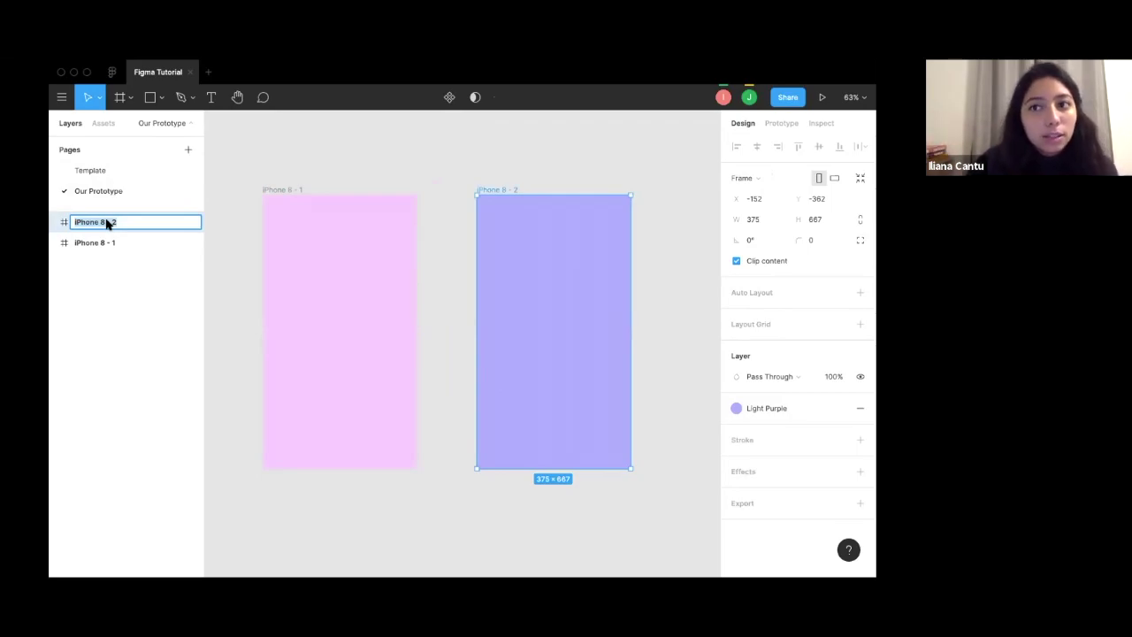
pyautogui.press('BackSpace')
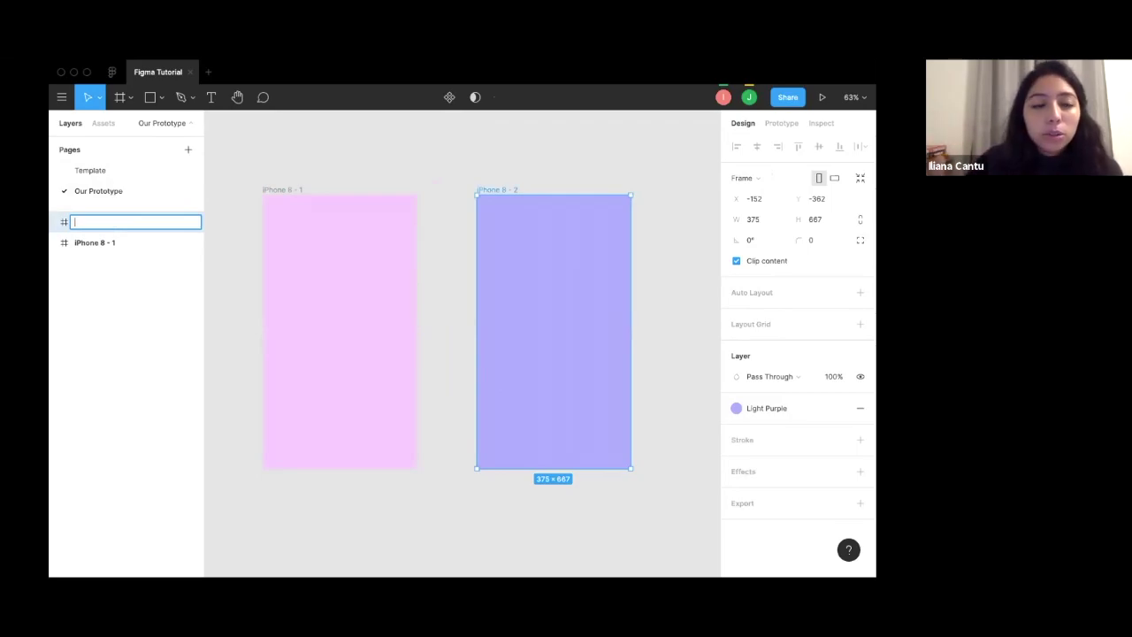
pyautogui.write('Frame')
pyautogui.press('Return')
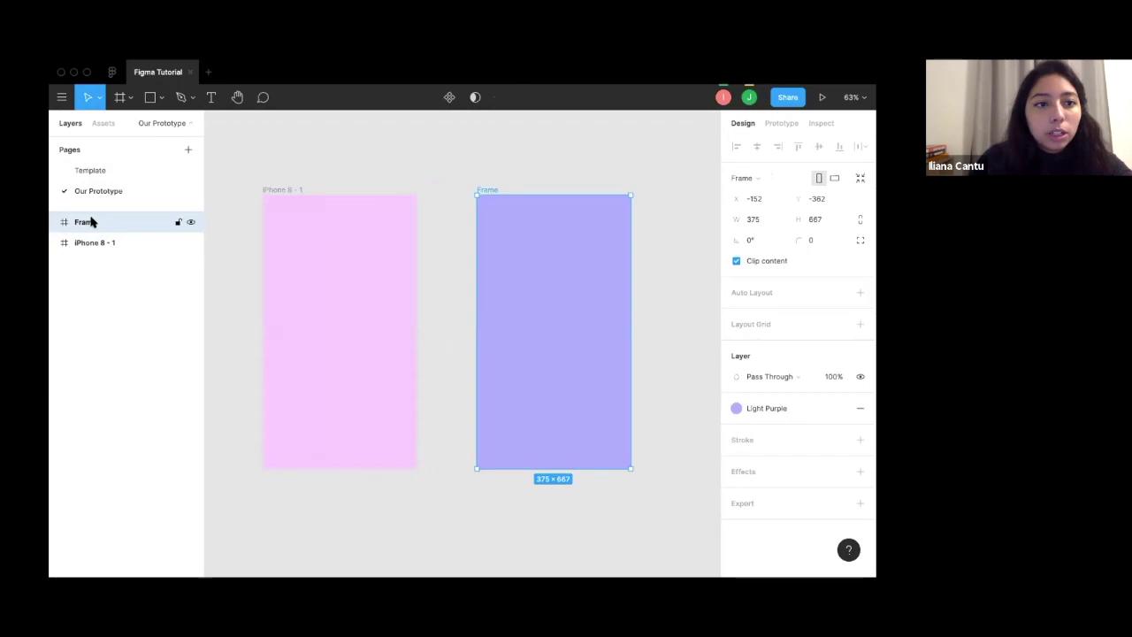
pyautogui.doubleClick(86, 222)
pyautogui.press('BackSpace')
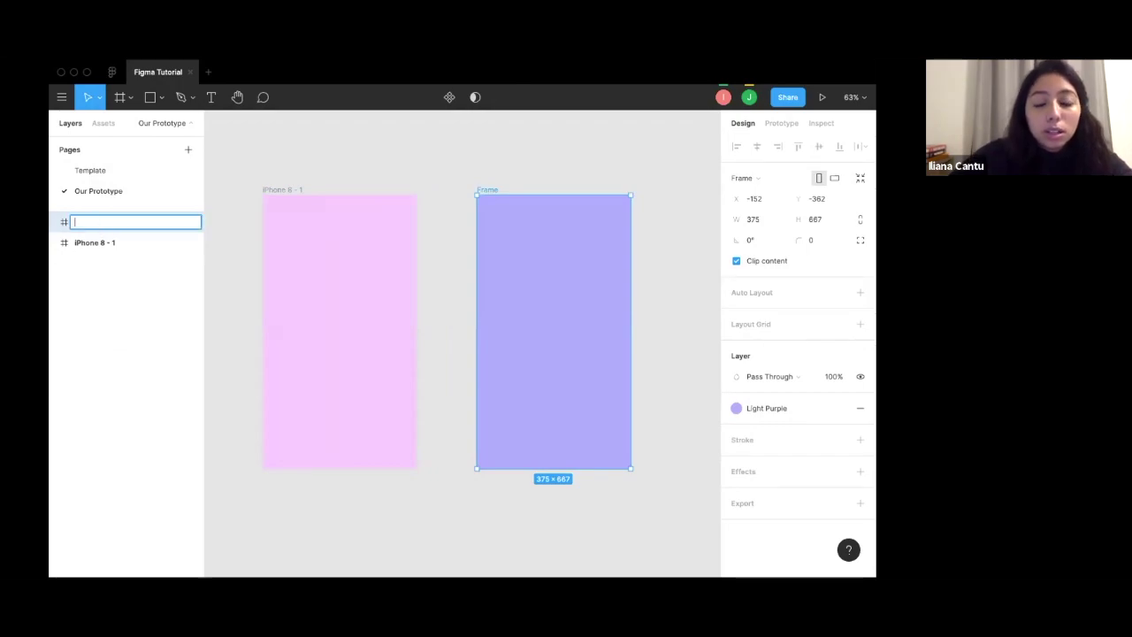
pyautogui.write('HomePage')
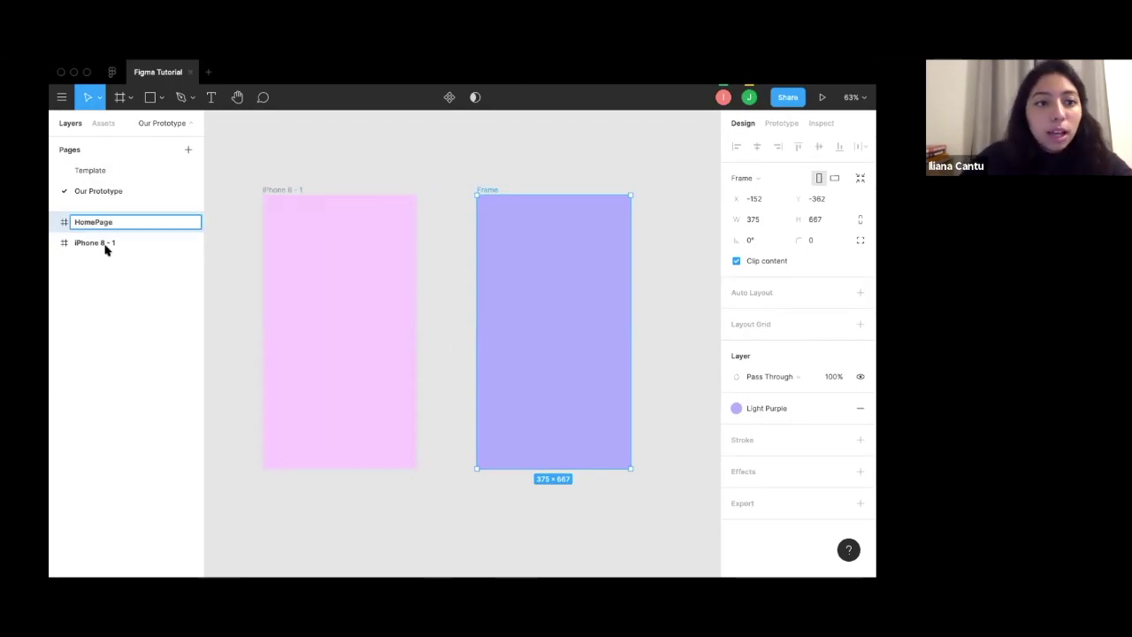
# Start renaming iPhone 8 - 1 to SignInPage, with 'SignI' typed so far.
pyautogui.click(103, 244)
pyautogui.doubleClick(104, 243)
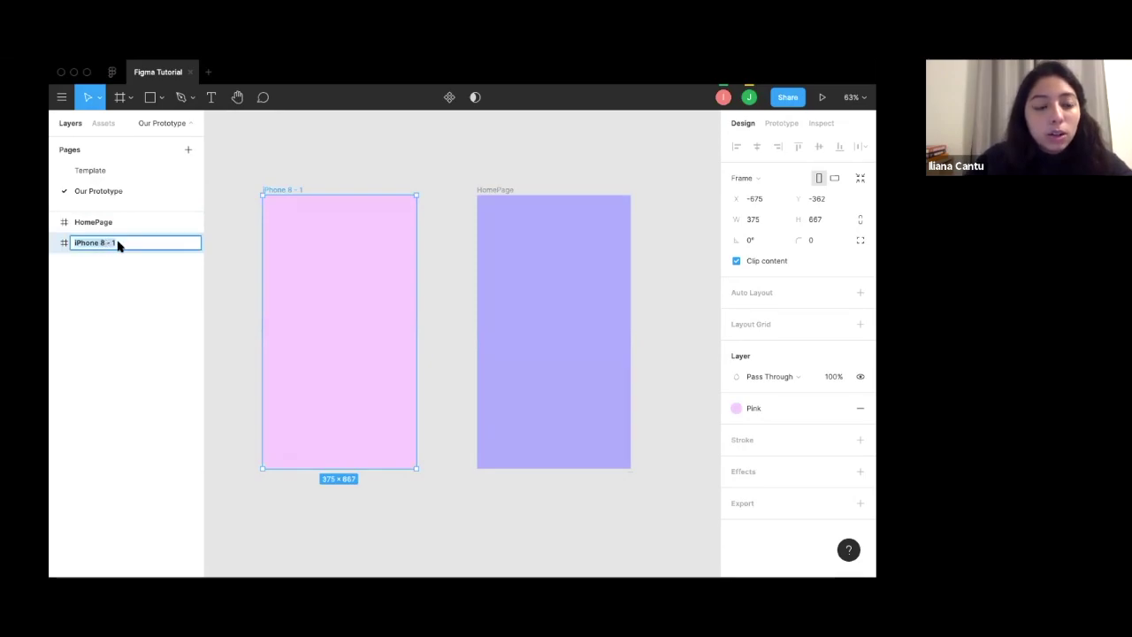
pyautogui.write('Si')
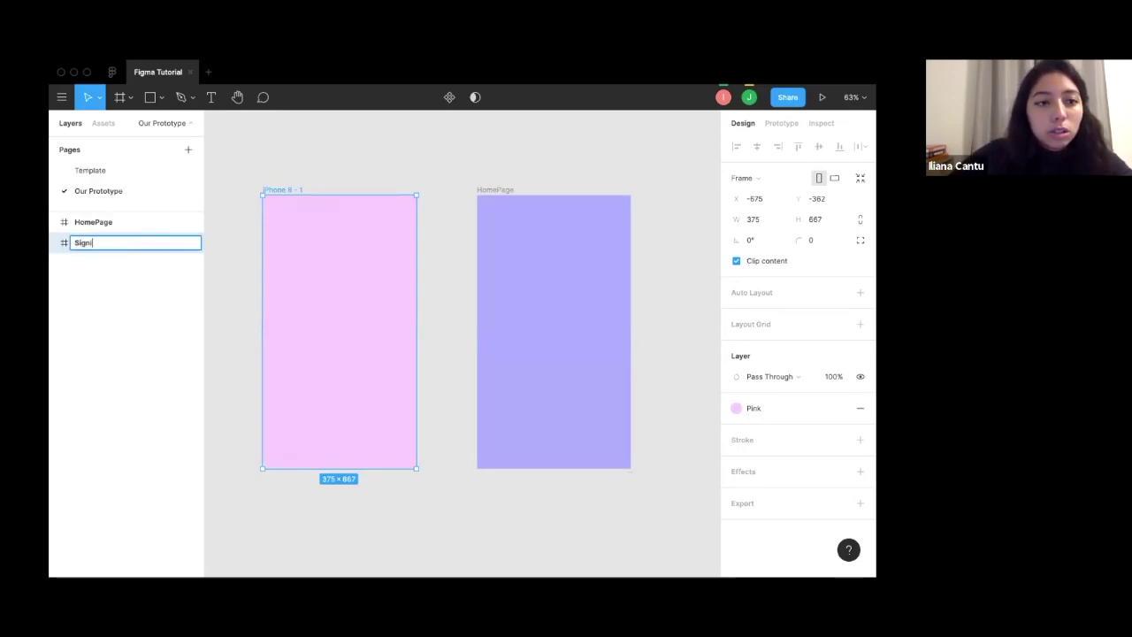
pyautogui.write('gnI')
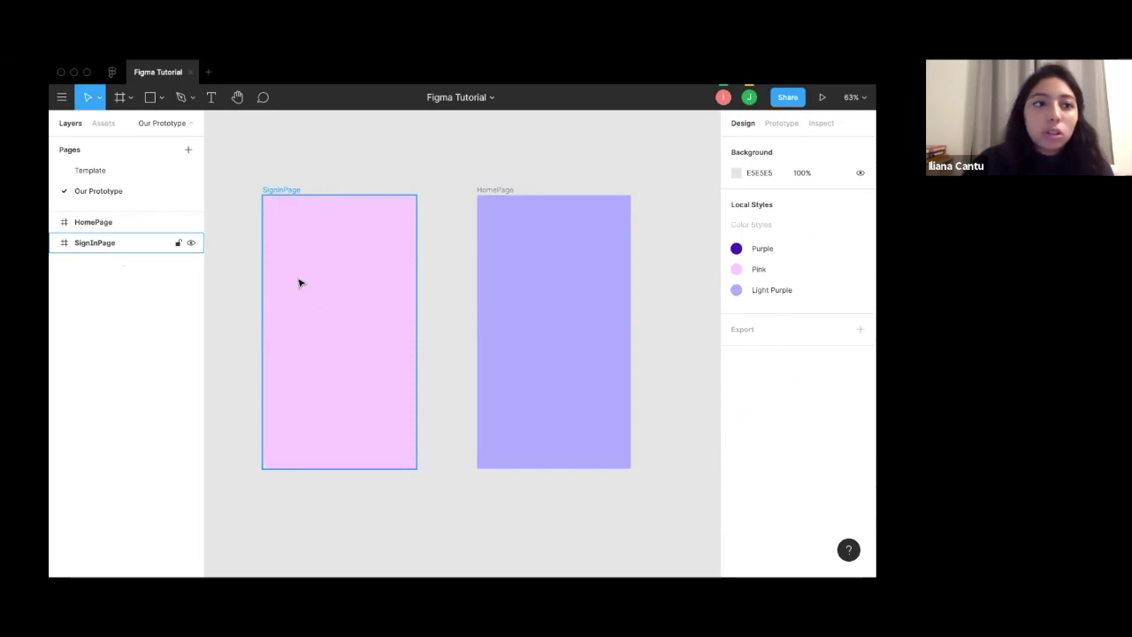
# Check the Logo image on the Template page, then return to Our Prototype.
pyautogui.click(126, 174)
pyautogui.click(400, 269)
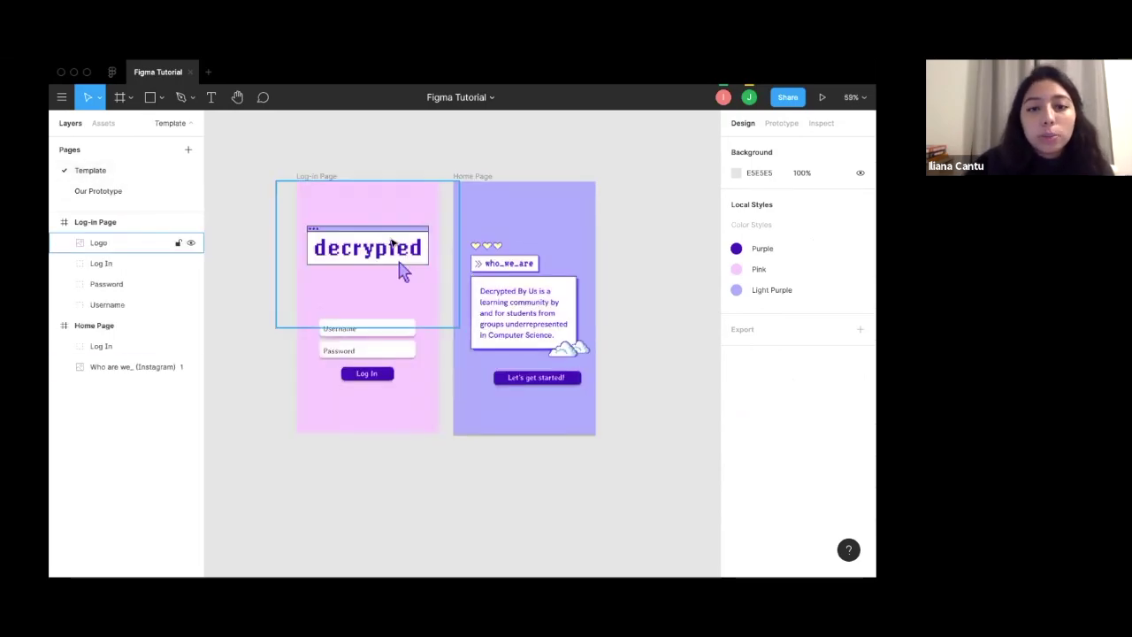
pyautogui.click(123, 199)
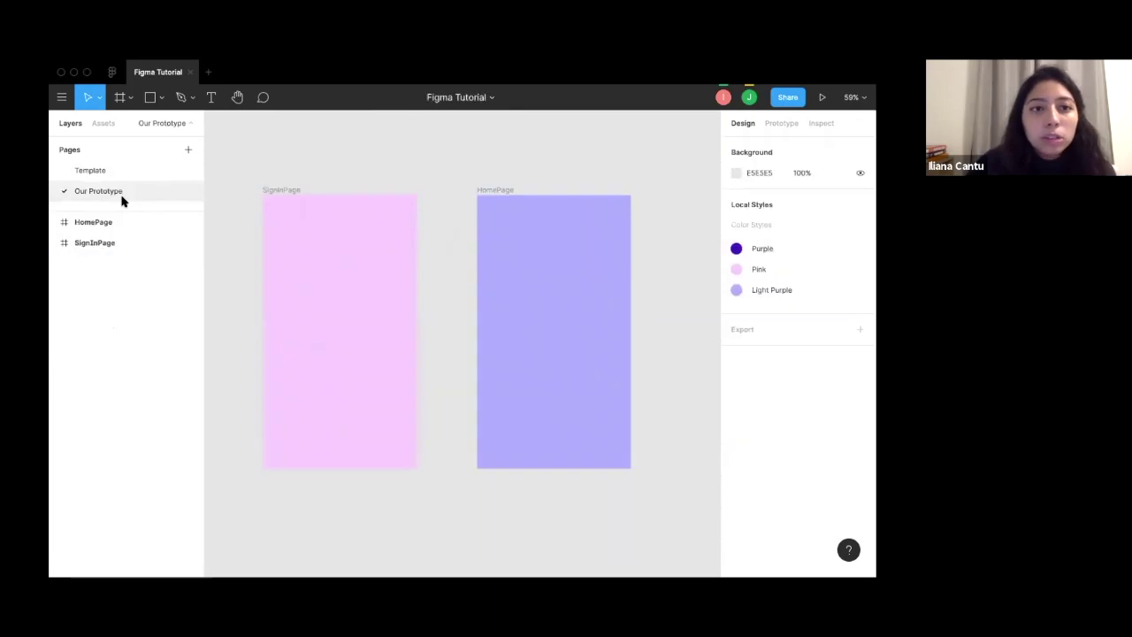
# Place decrypted_logo_transparent.png on the canvas beside the two frames.
pyautogui.click(162, 98)
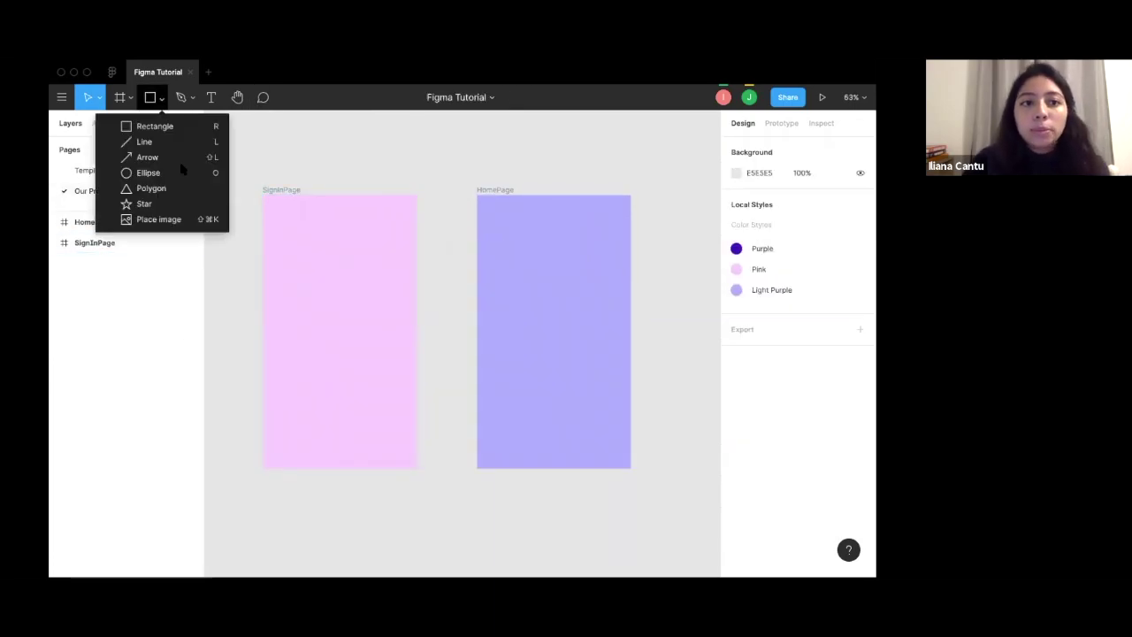
pyautogui.click(176, 219)
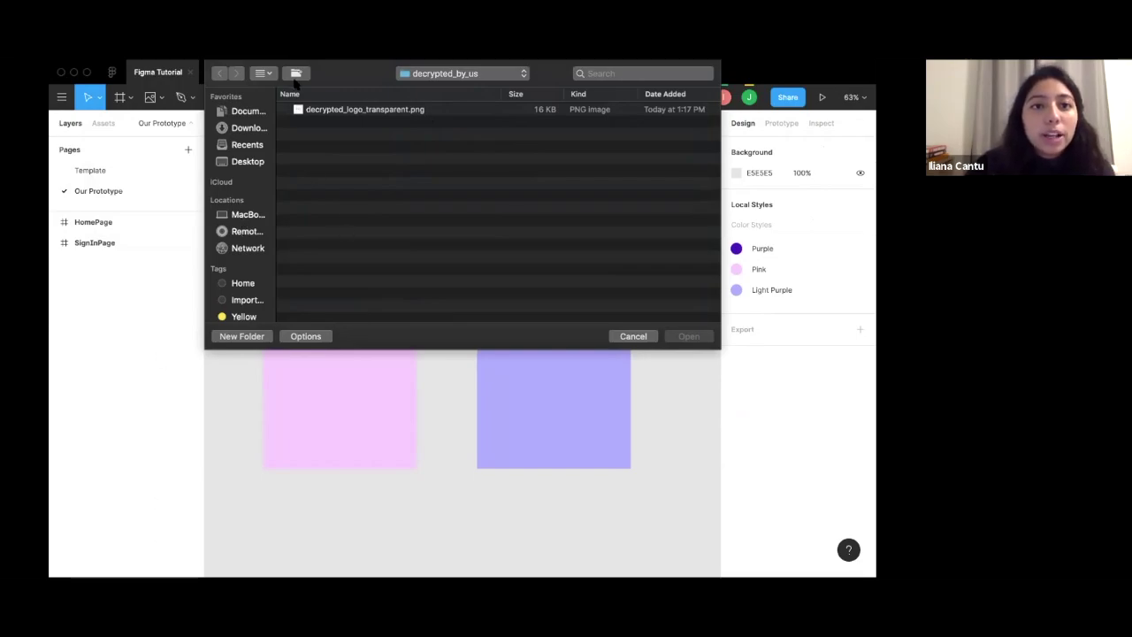
pyautogui.click(342, 113)
pyautogui.click(689, 336)
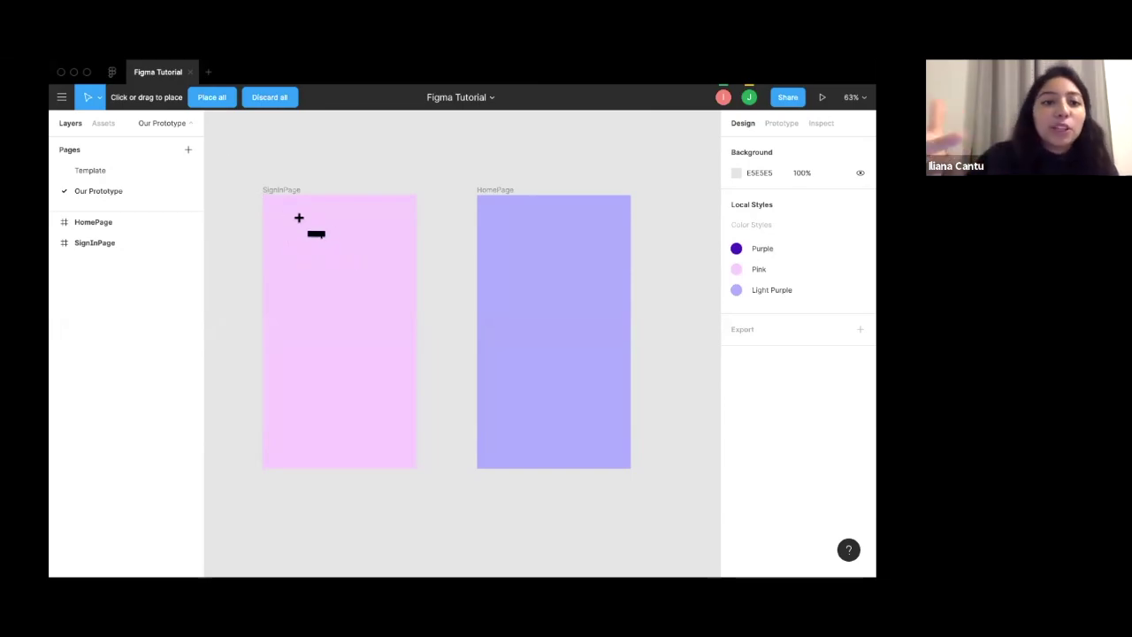
pyautogui.click(227, 170)
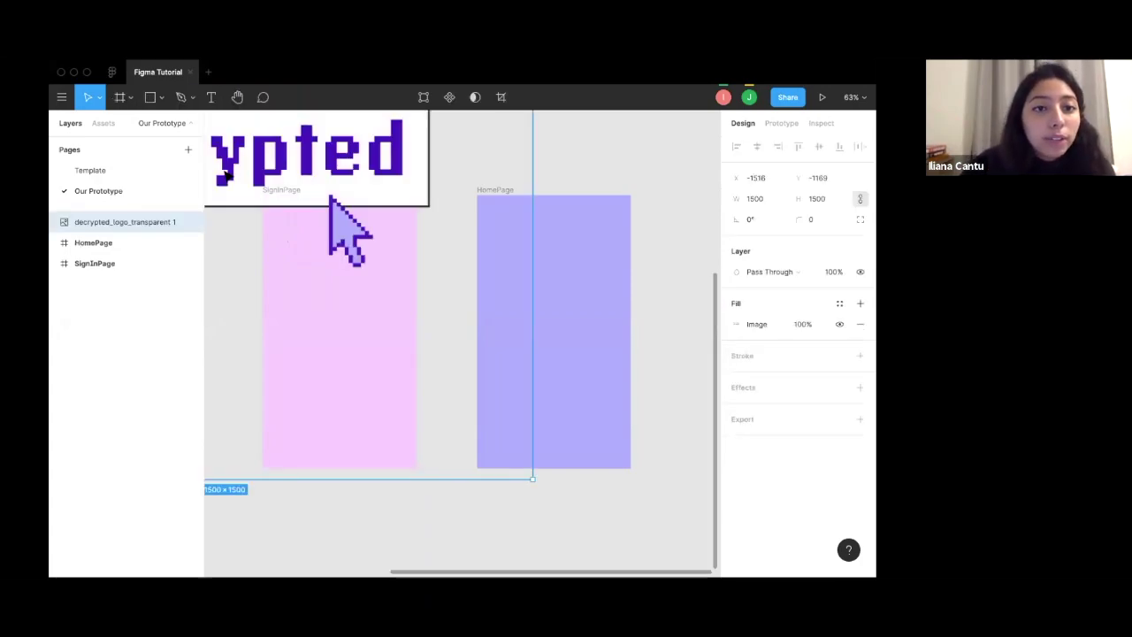
# Resize the decrypted logo down to 533×345.
pyautogui.scroll(-5, 262, 268)
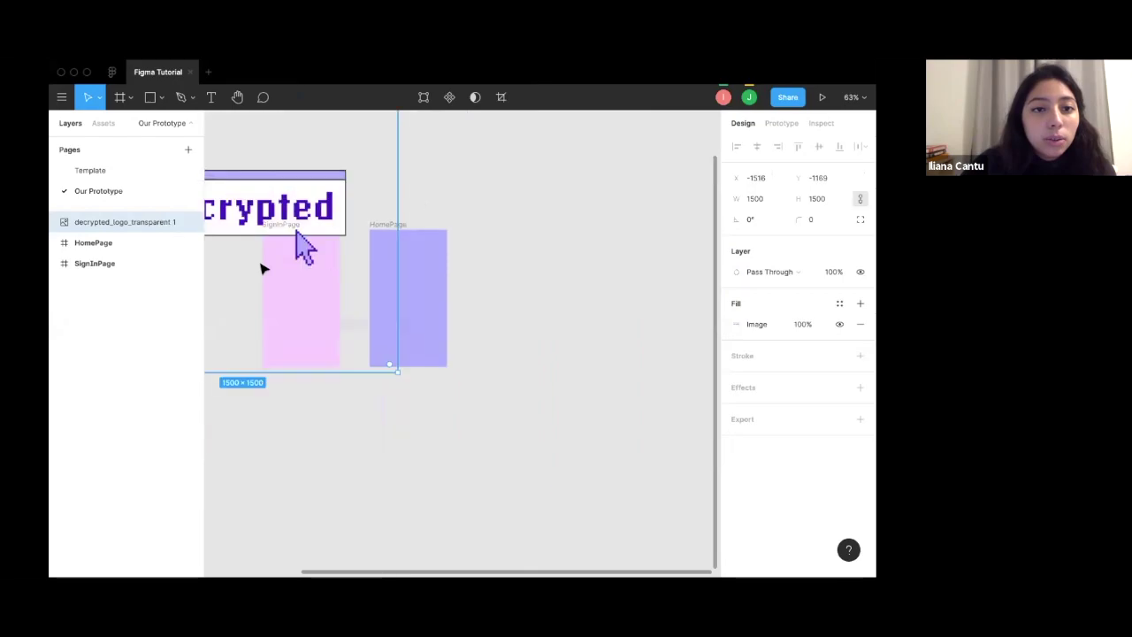
pyautogui.moveTo(260, 265); pyautogui.dragTo(407, 354)
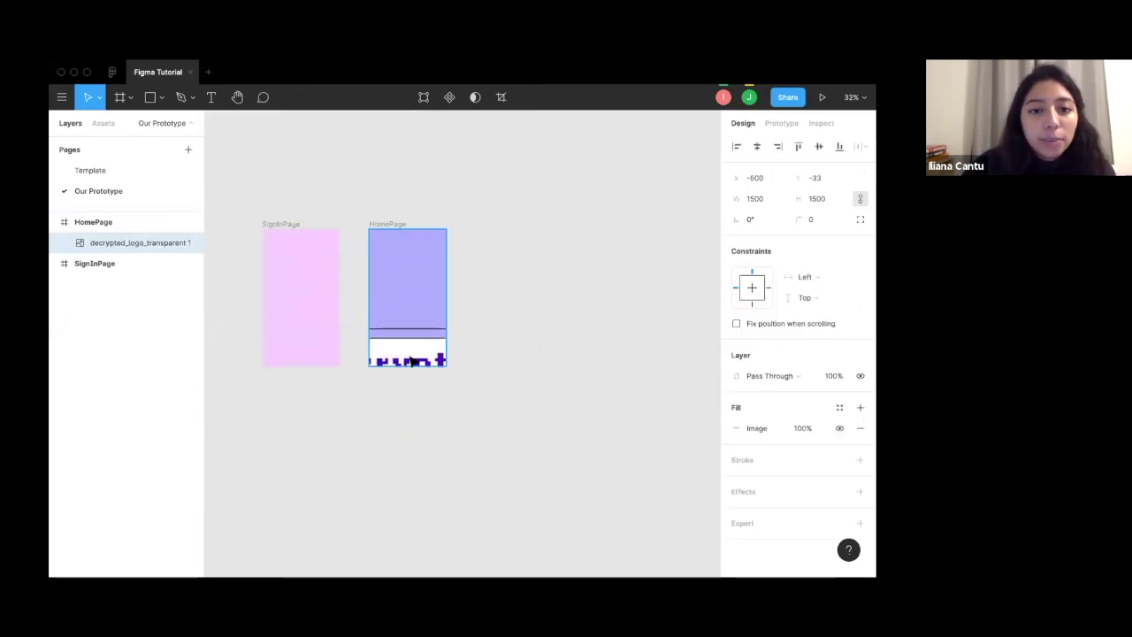
pyautogui.moveTo(318, 196); pyautogui.dragTo(476, 466)
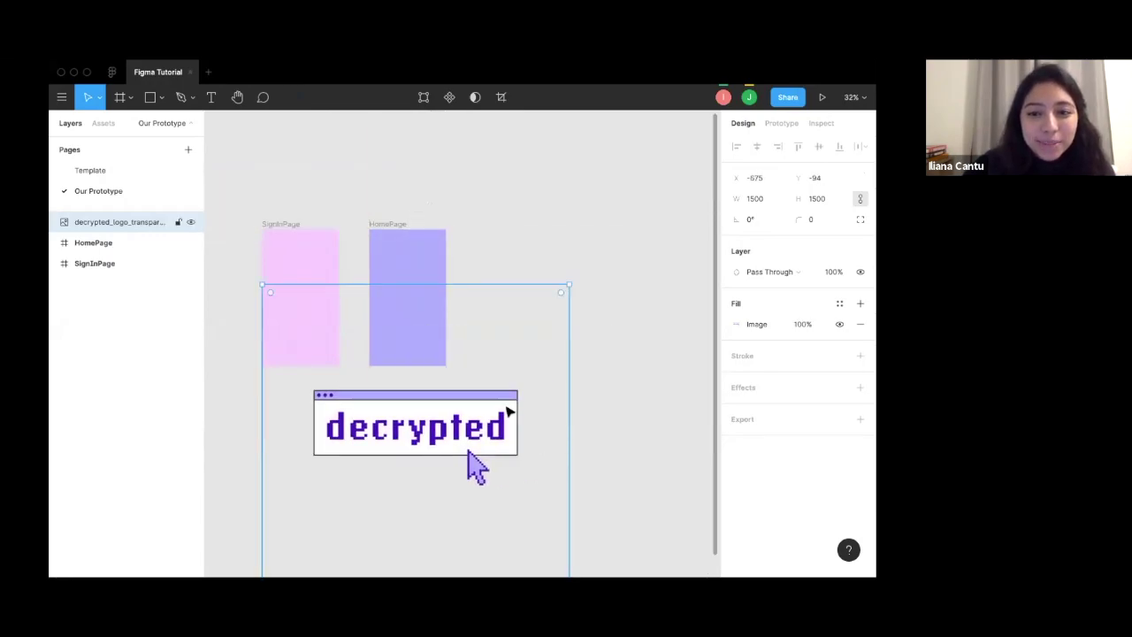
pyautogui.scroll(-3, 549, 460)
pyautogui.moveTo(571, 524); pyautogui.dragTo(356, 382)
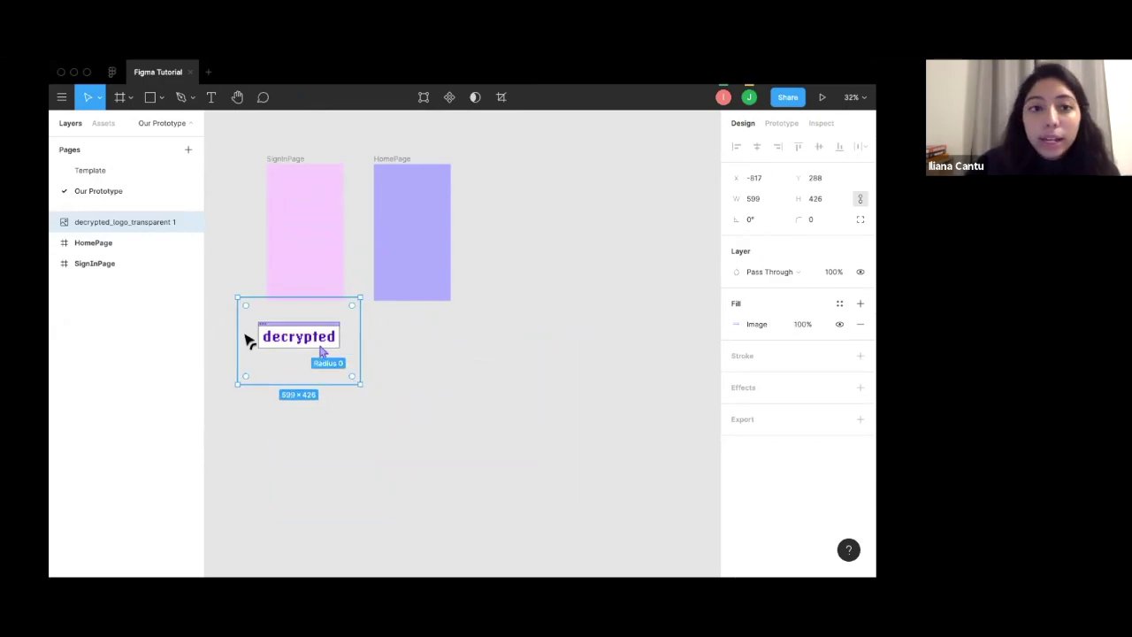
pyautogui.moveTo(298, 343); pyautogui.dragTo(301, 346)
pyautogui.moveTo(358, 385); pyautogui.dragTo(346, 371)
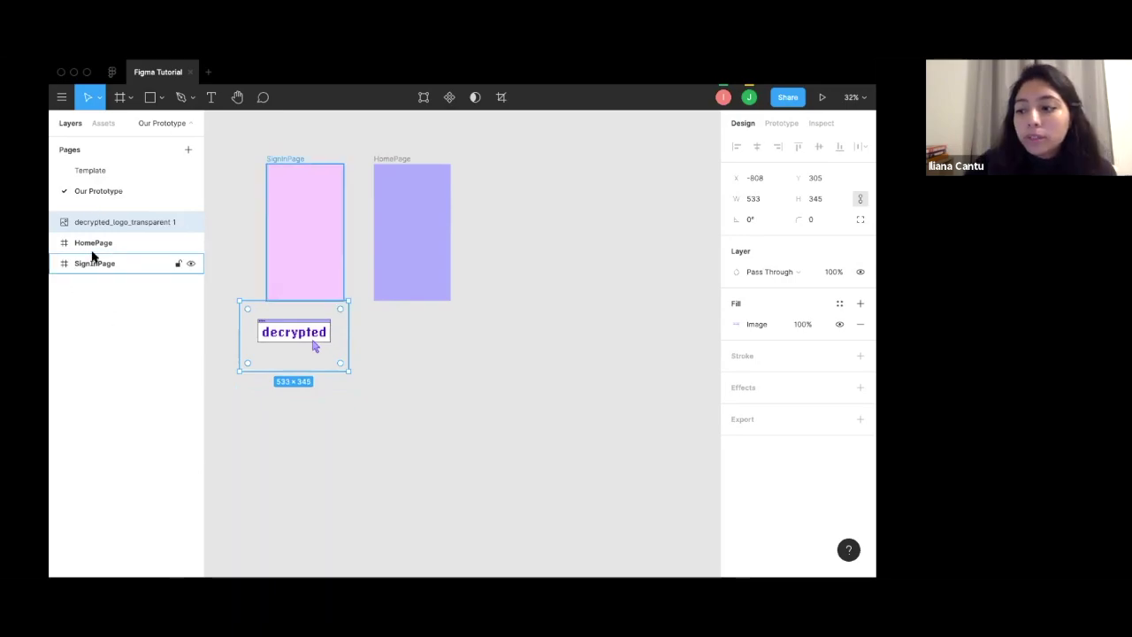
# Drag the logo into the top of the SignInPage frame so it nests there.
pyautogui.click(247, 246)
pyautogui.moveTo(283, 243); pyautogui.dragTo(227, 257)
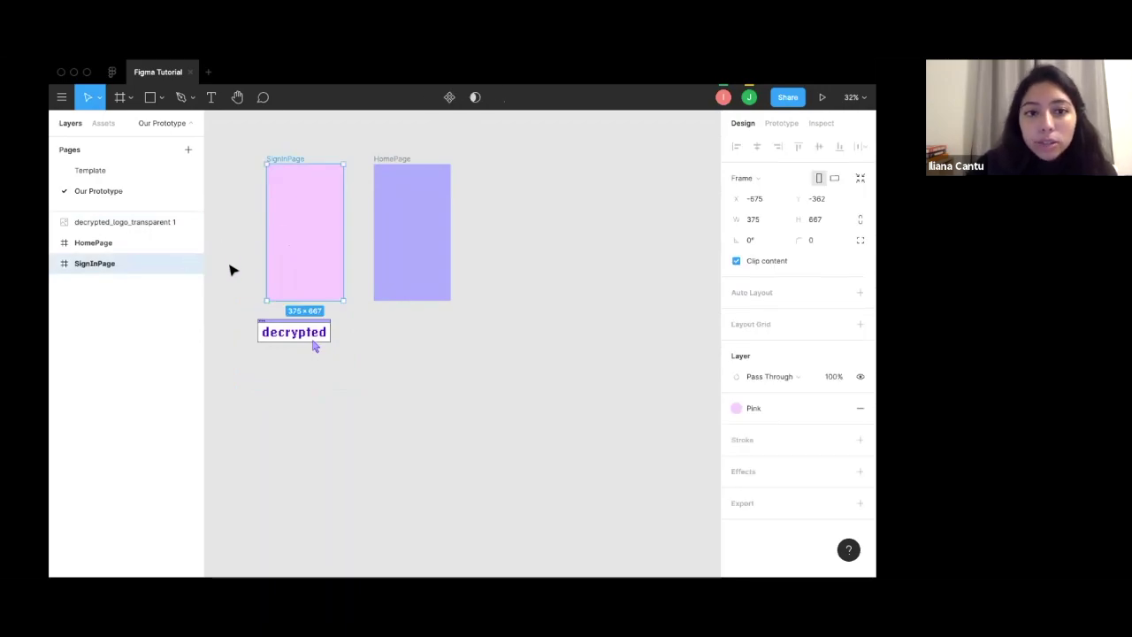
pyautogui.press('Escape')
pyautogui.click(283, 321)
pyautogui.moveTo(283, 321); pyautogui.dragTo(293, 218)
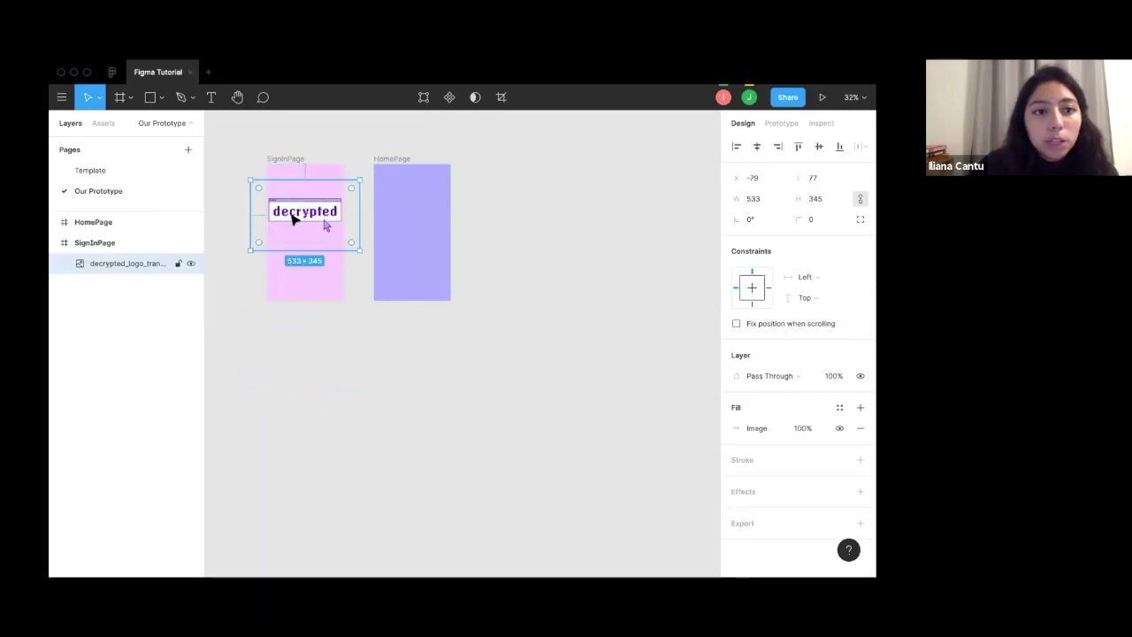
pyautogui.click(292, 357)
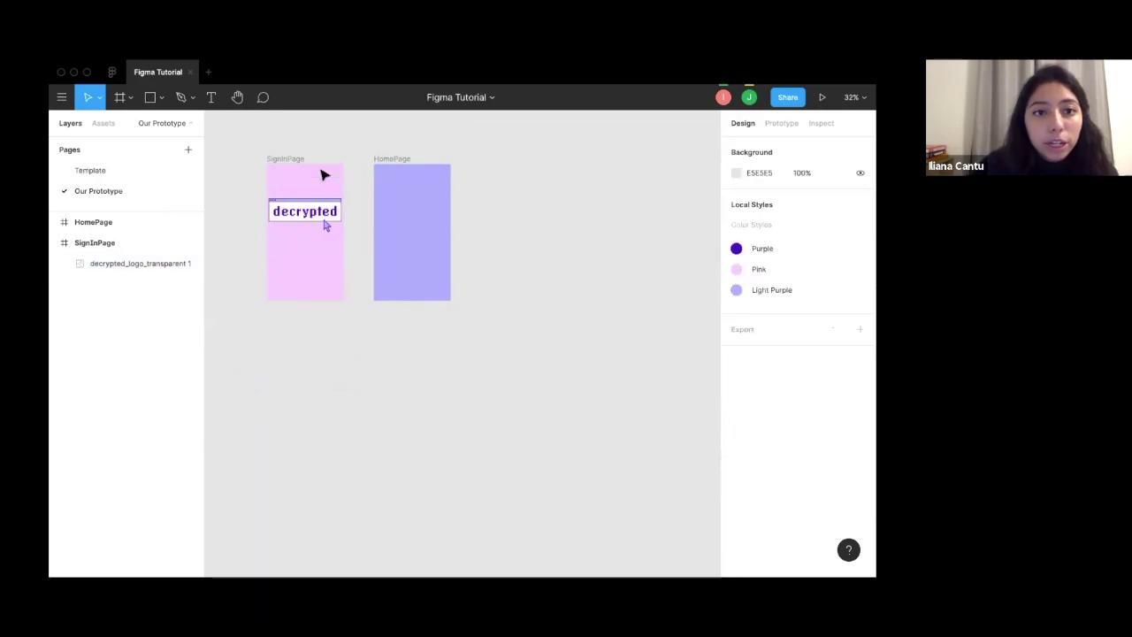
pyautogui.scroll(5, 324, 174)
pyautogui.hscroll(-2, 323, 174)
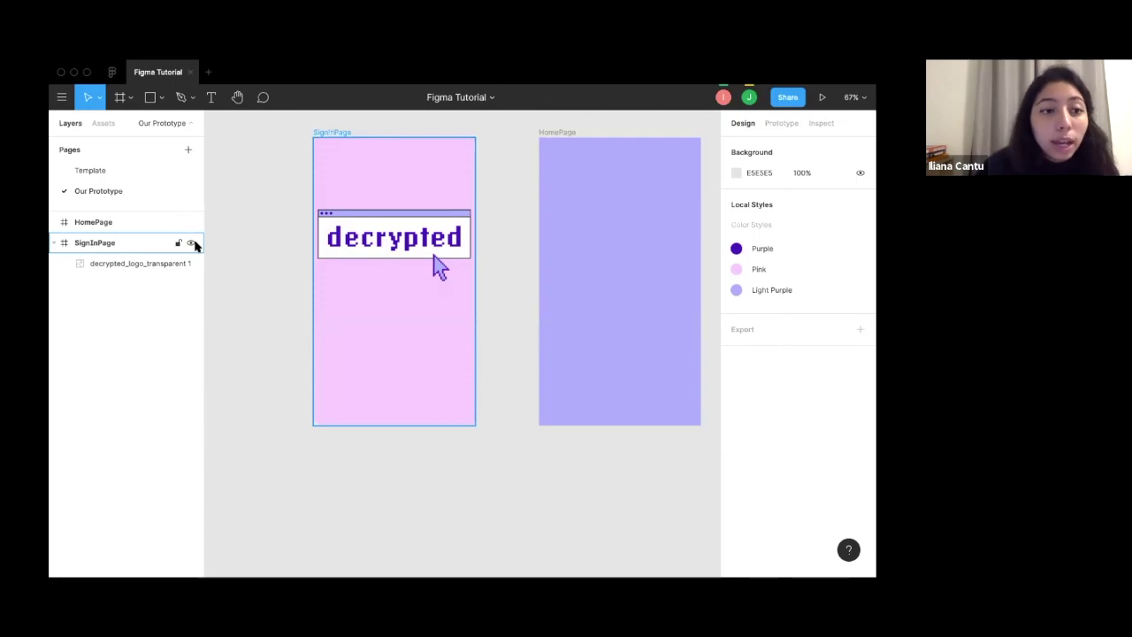
# Nudge the logo within SignInPage and lock its layer.
pyautogui.moveTo(408, 202)
pyautogui.mouseDown()
pyautogui.moveTo(396, 225)
pyautogui.moveTo(394, 215)
pyautogui.mouseUp()
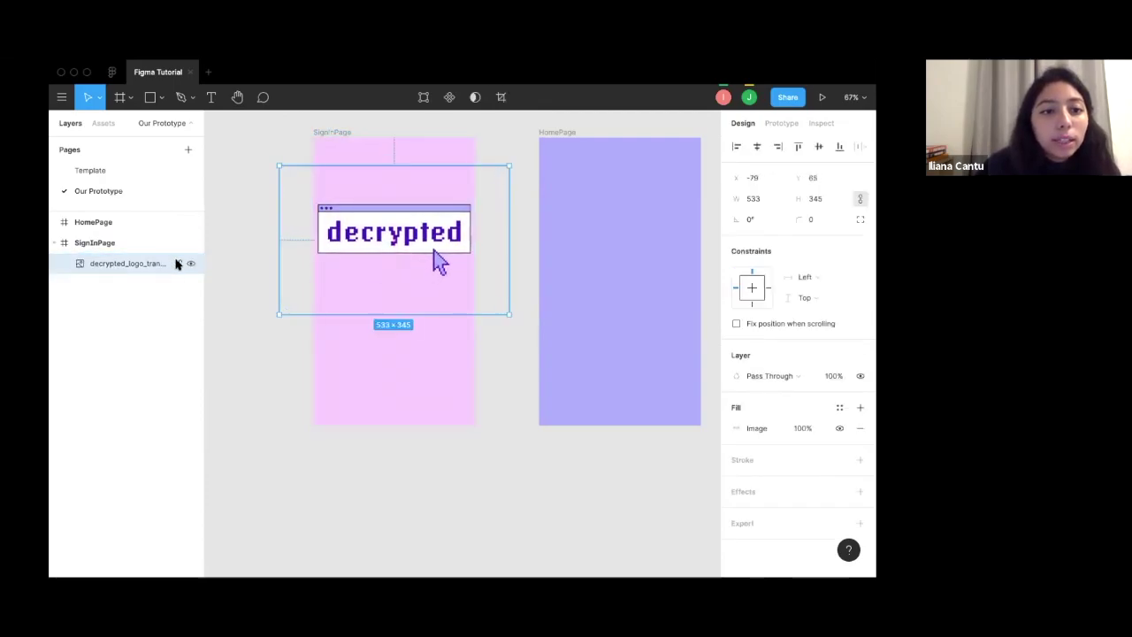
pyautogui.click(177, 261)
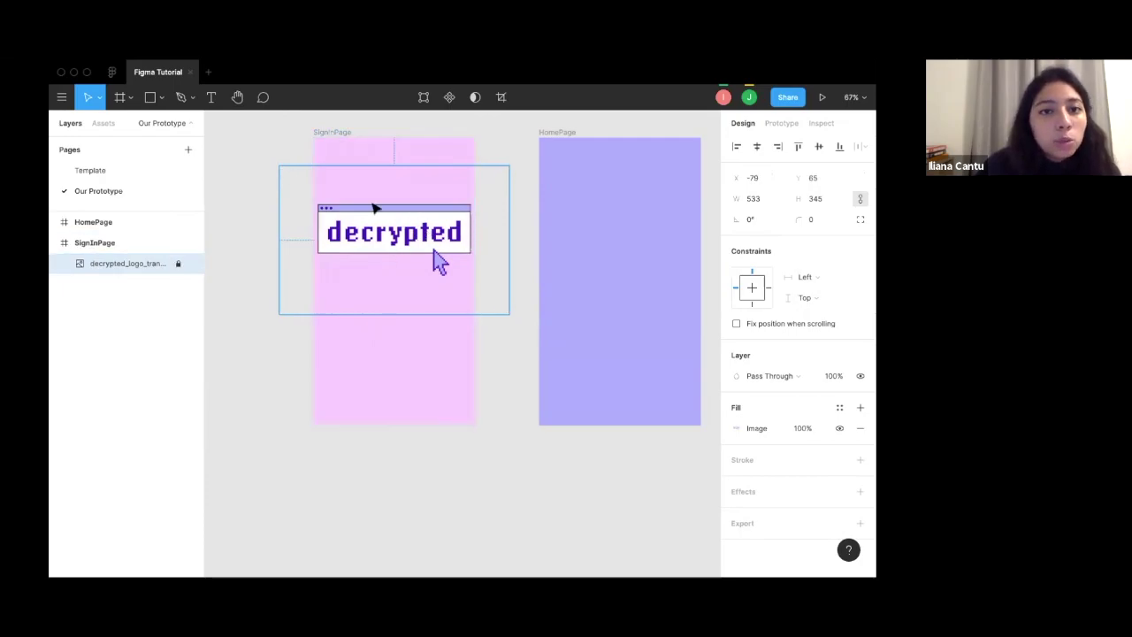
pyautogui.click(347, 264)
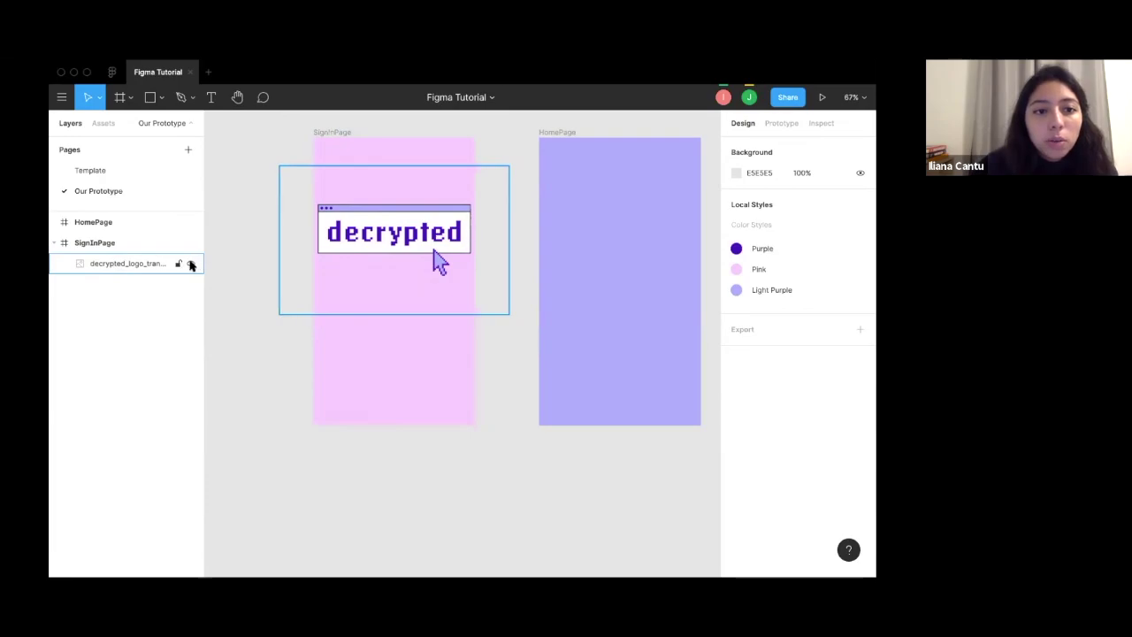
# Hide and unhide the logo and SignInPage layers, leaving both visible.
pyautogui.click(191, 265)
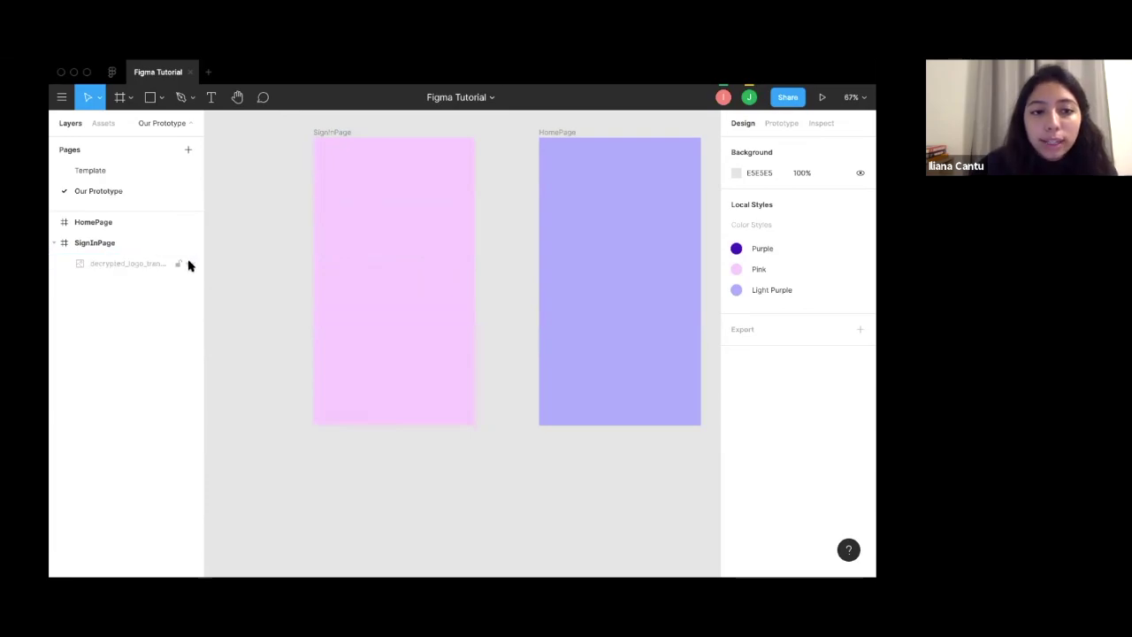
pyautogui.click(140, 265)
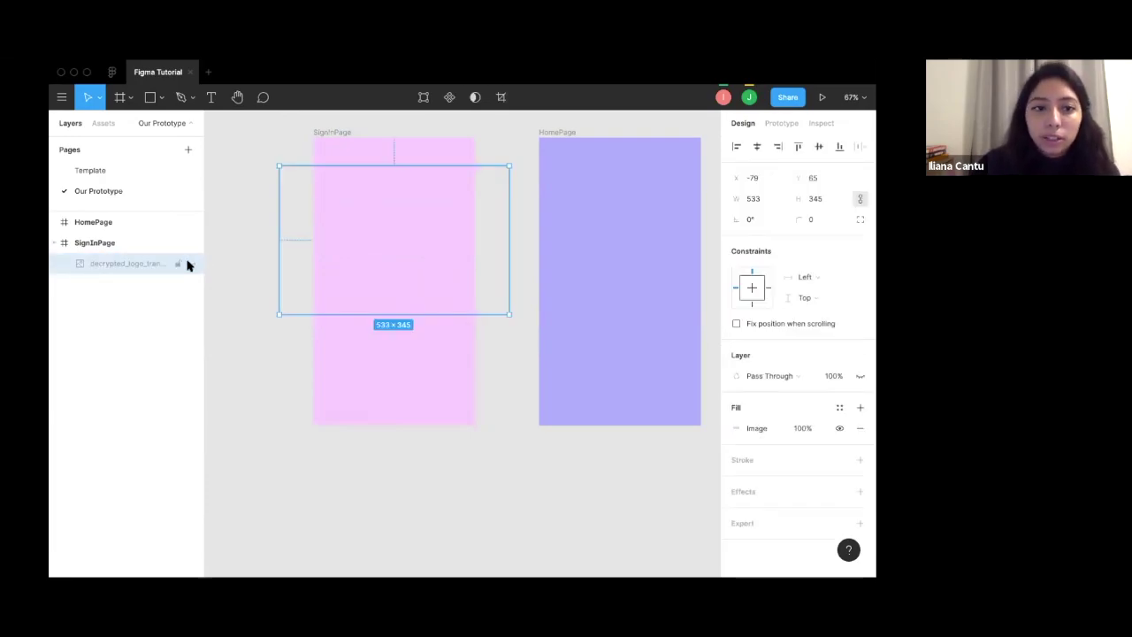
pyautogui.click(188, 265)
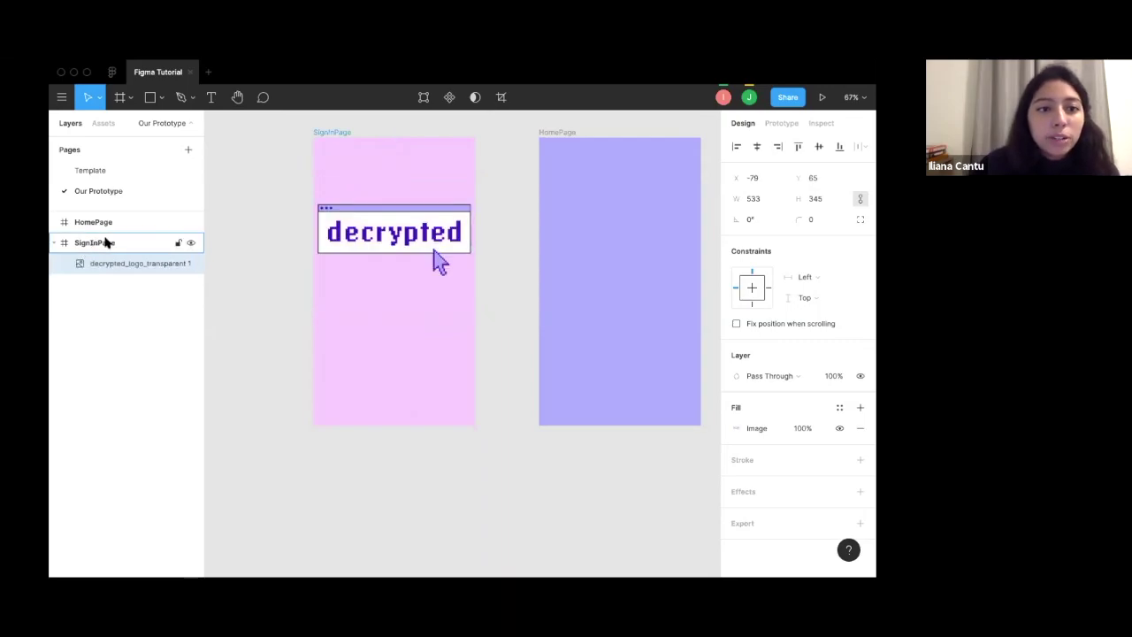
pyautogui.click(188, 243)
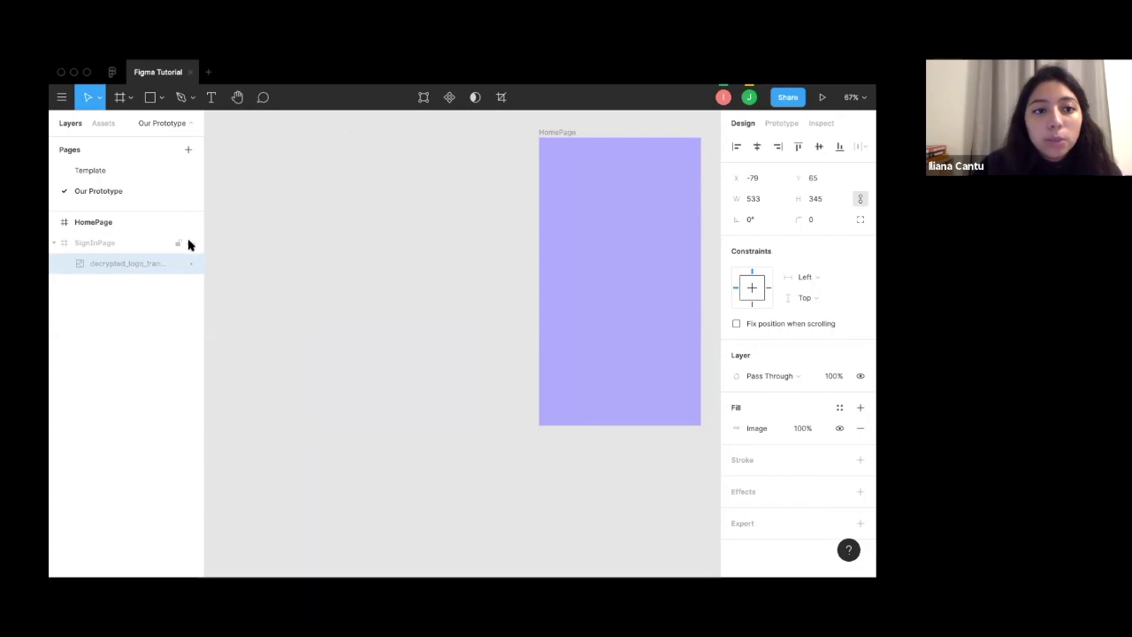
pyautogui.click(188, 243)
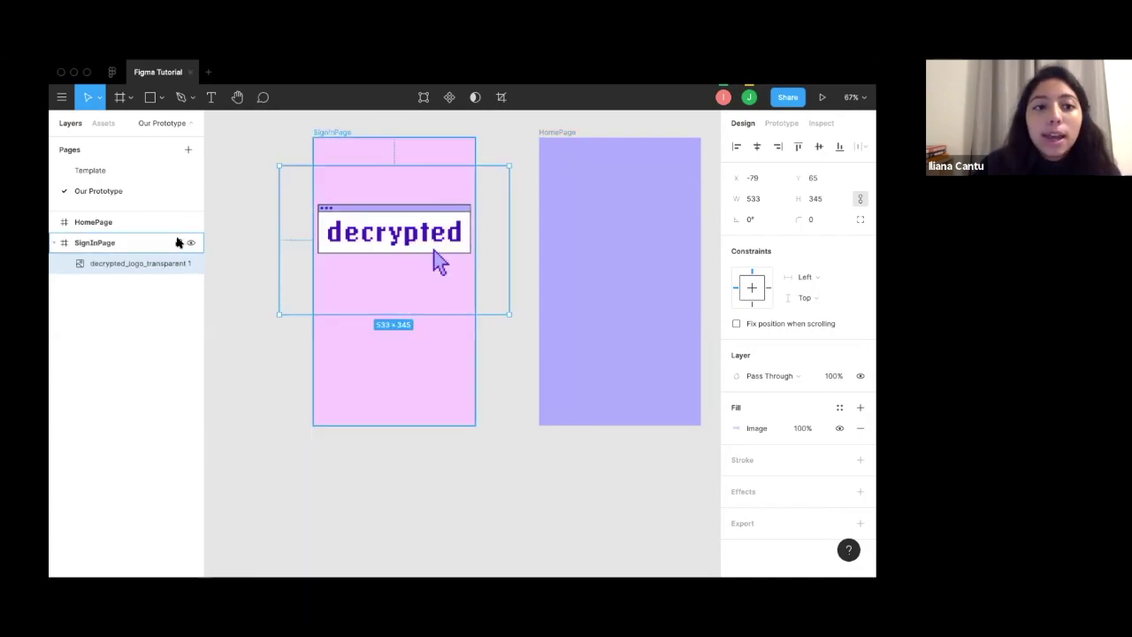
pyautogui.press('super+shift+h')
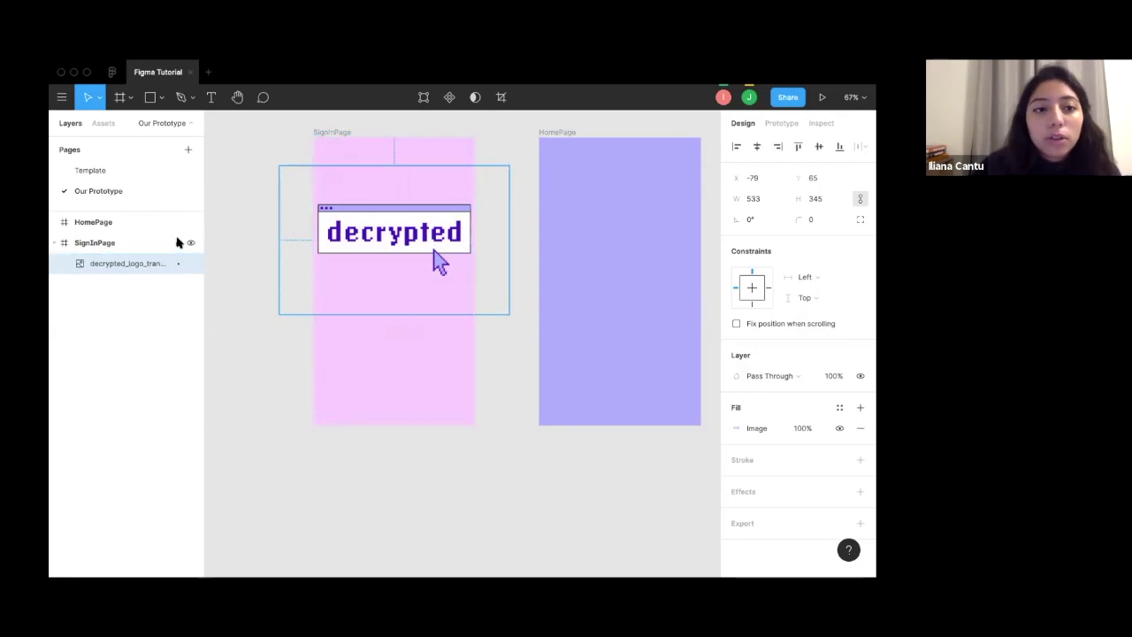
pyautogui.click(357, 116)
pyautogui.scroll(2, 358, 278)
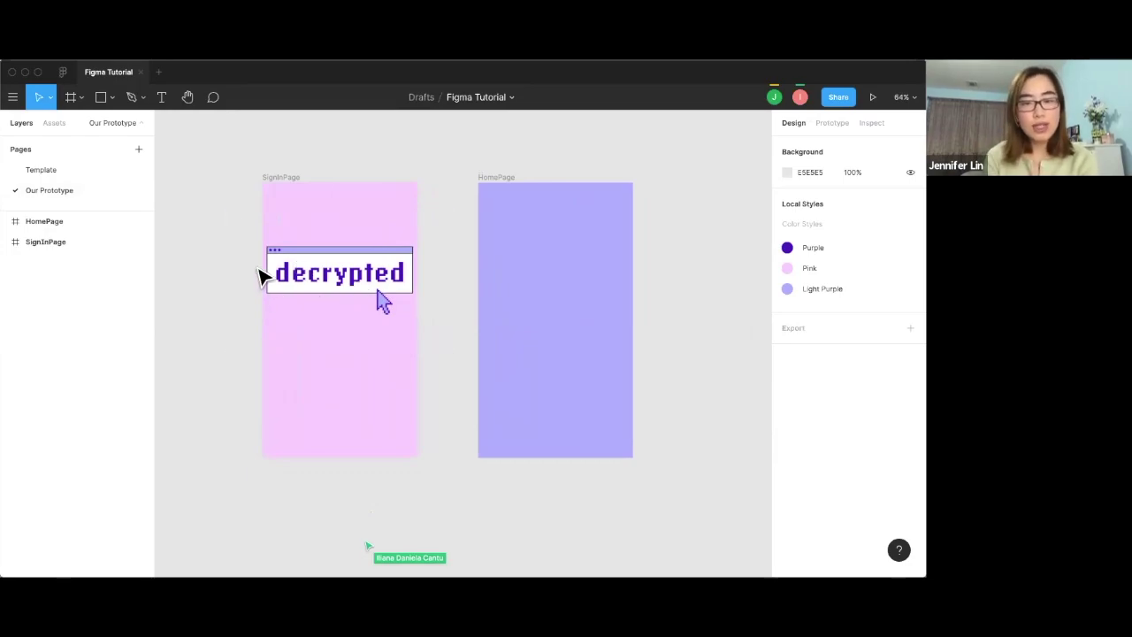
# Draw a grey rectangle below the logo in SignInPage and center it horizontally in the frame.
pyautogui.click(104, 99)
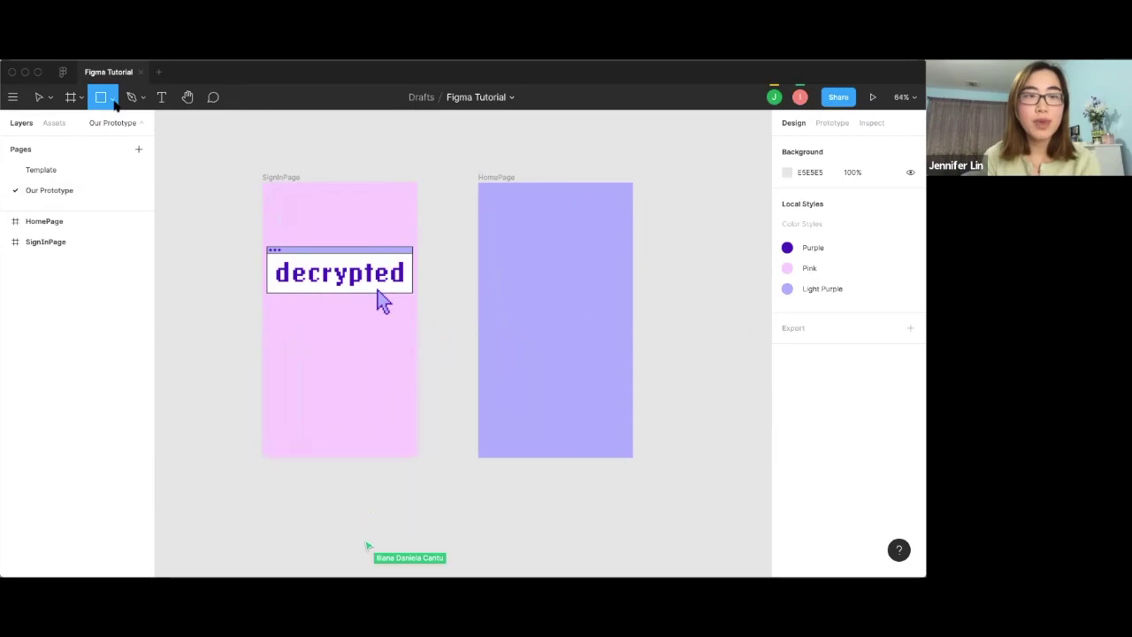
pyautogui.click(112, 99)
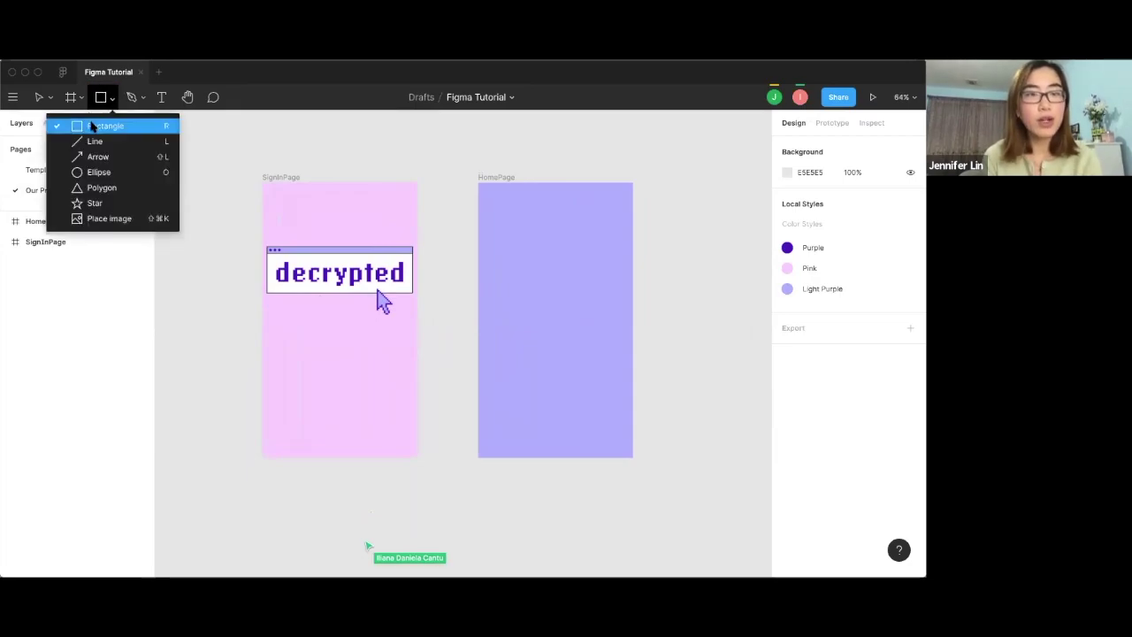
pyautogui.click(102, 125)
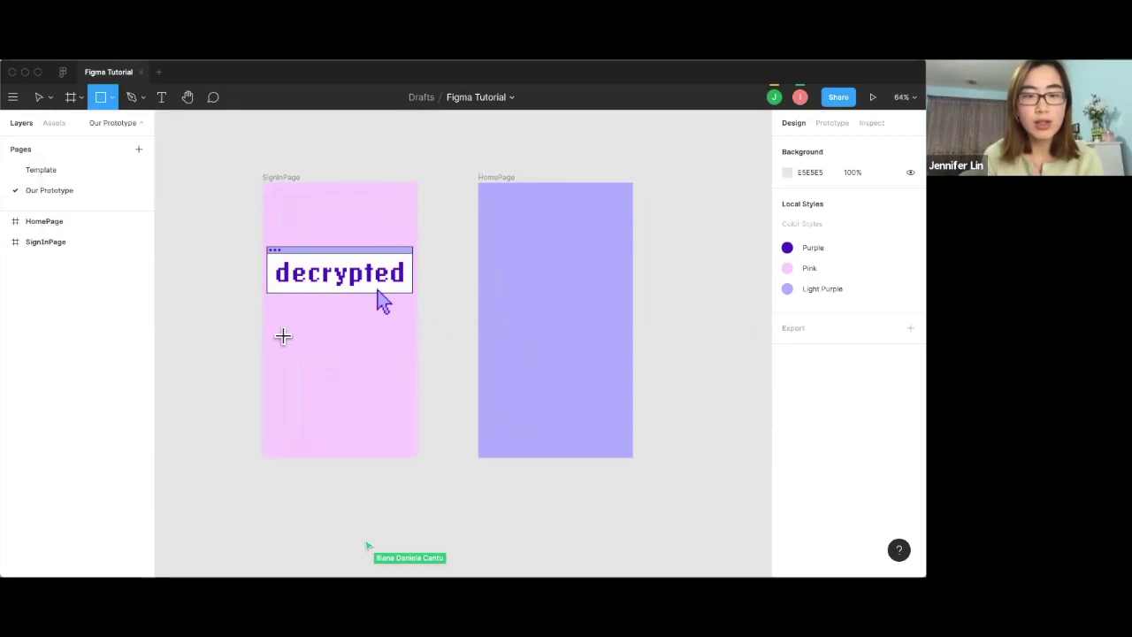
pyautogui.moveTo(283, 336)
pyautogui.mouseDown()
pyautogui.moveTo(357, 362)
pyautogui.moveTo(391, 357)
pyautogui.mouseUp()
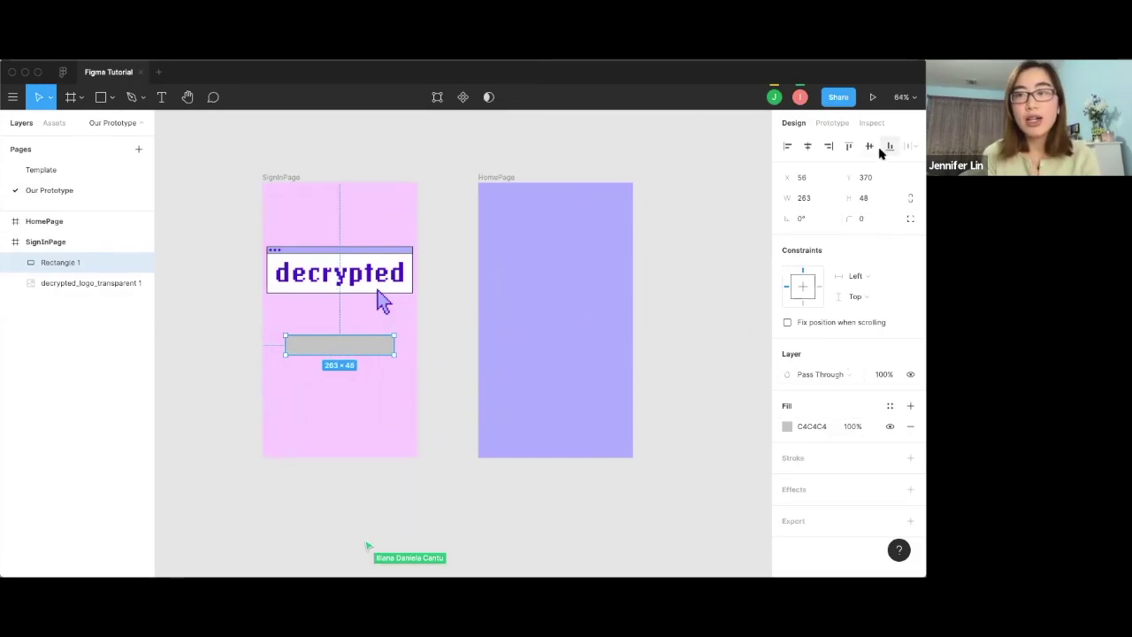
pyautogui.click(828, 146)
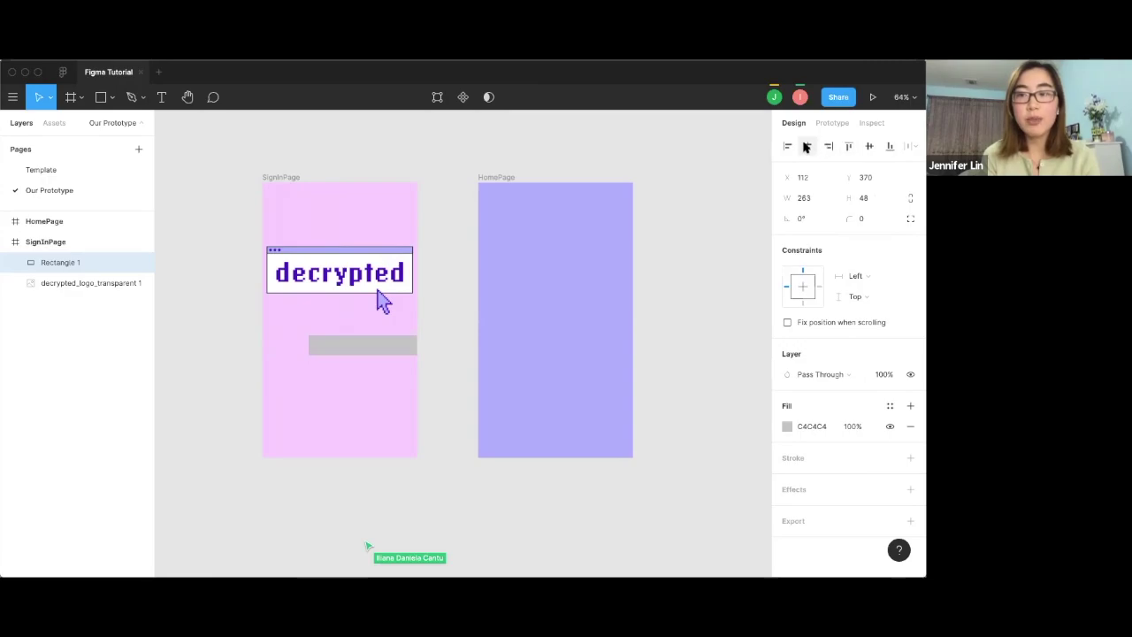
pyautogui.click(807, 146)
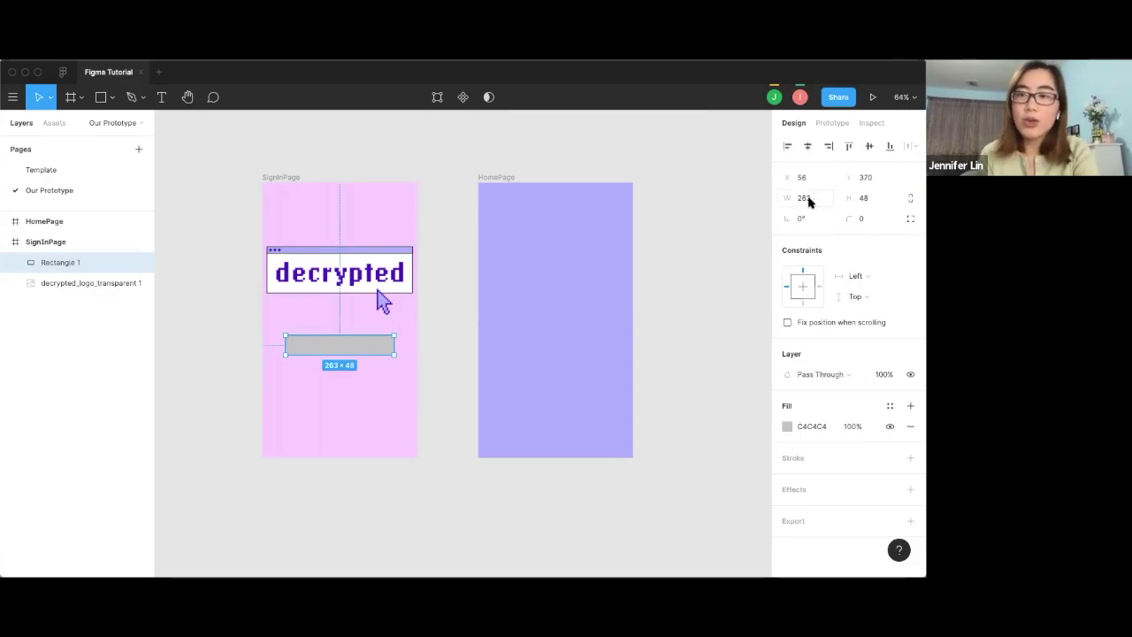
# Try a 25° rotation on the rectangle, reset it to 0°, and give it a corner radius of 15.
pyautogui.click(807, 205)
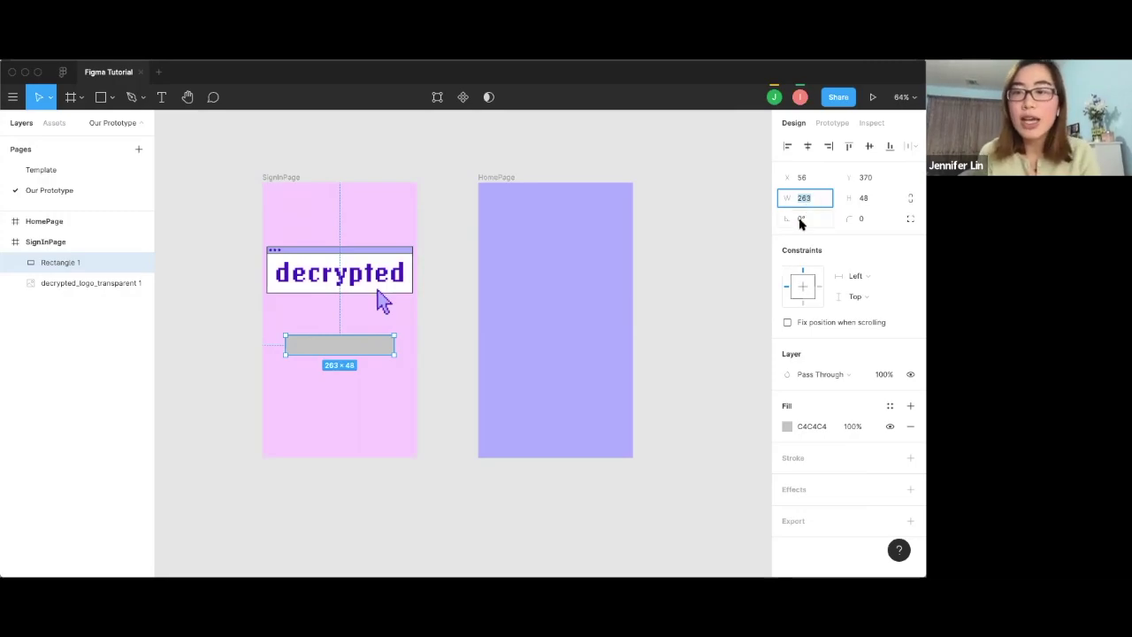
pyautogui.click(807, 223)
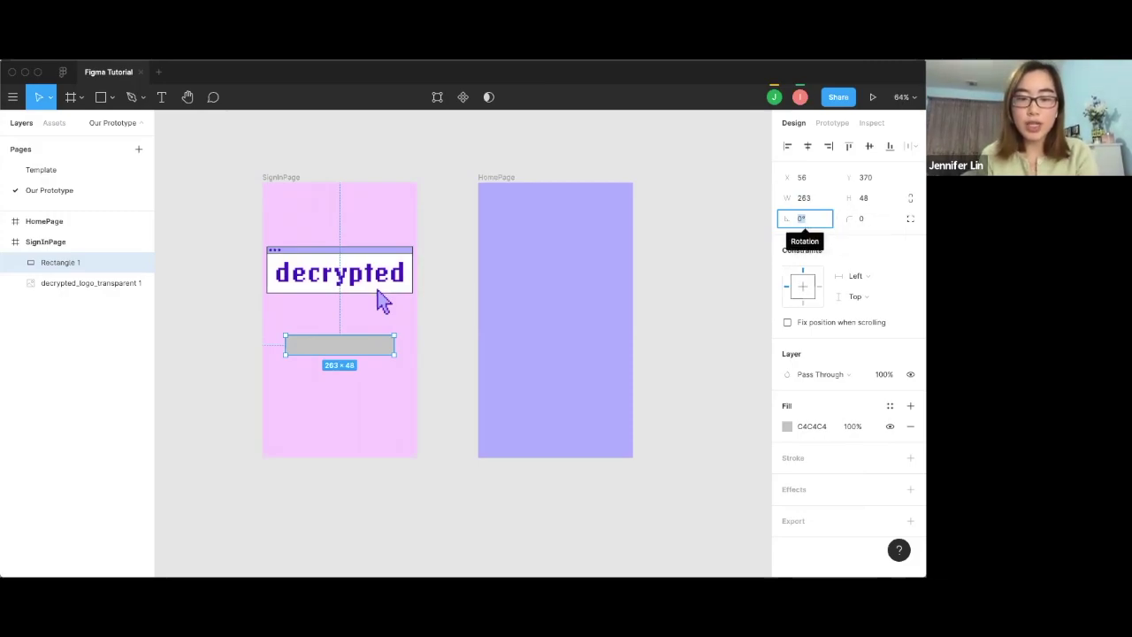
pyautogui.write('25')
pyautogui.press('Return')
pyautogui.click(803, 220)
pyautogui.write('0')
pyautogui.press('Return')
pyautogui.click(853, 220)
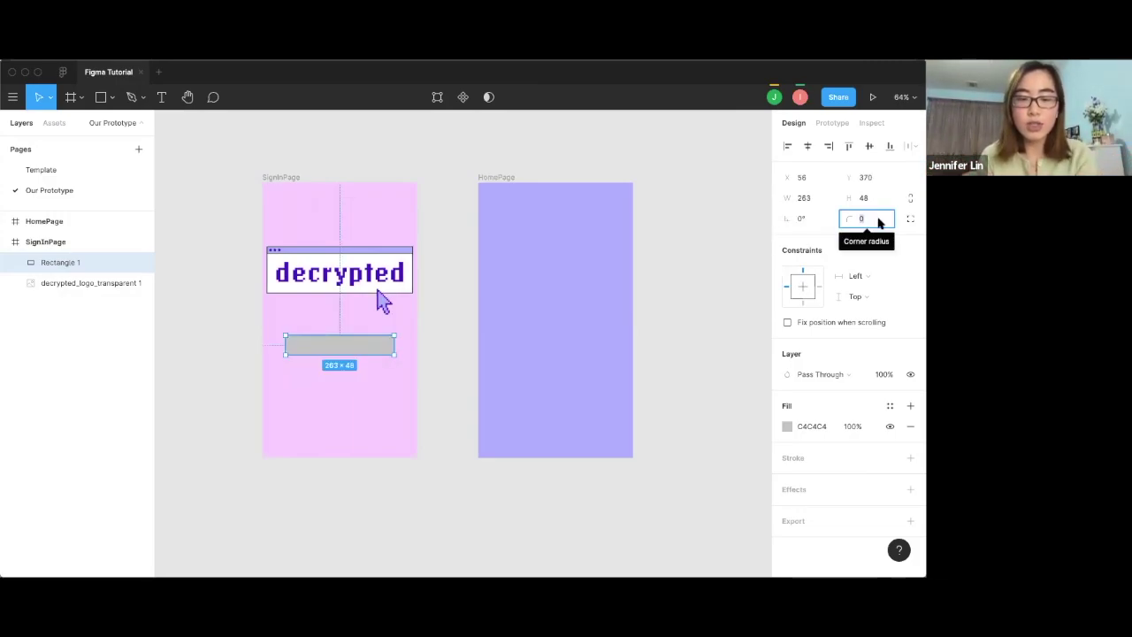
pyautogui.write('15')
pyautogui.press('Return')
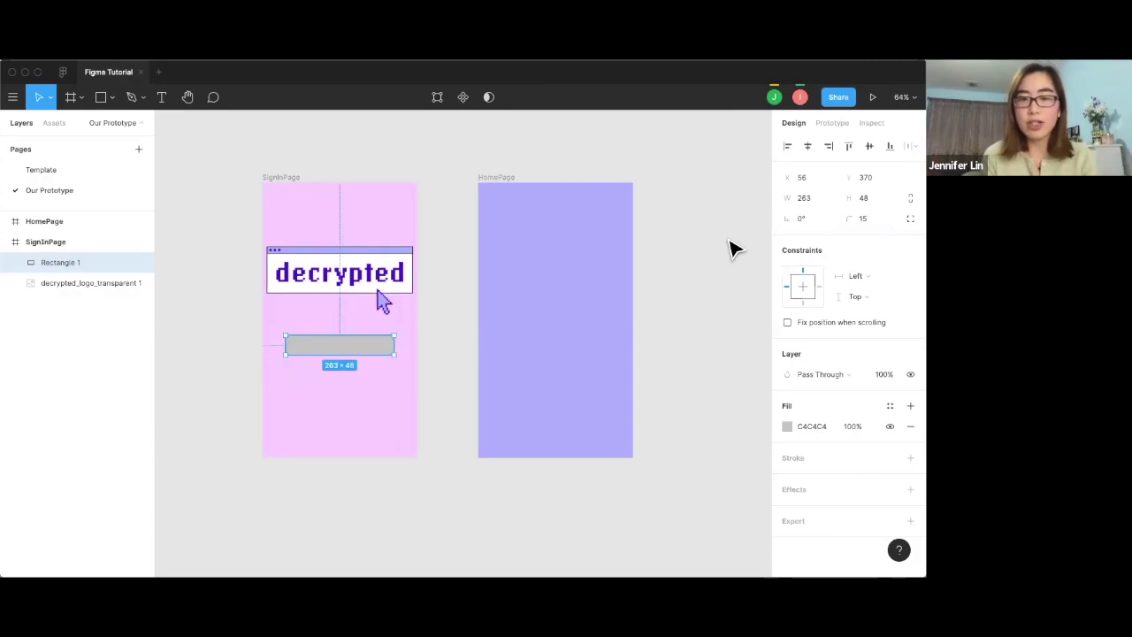
# Paste a copy of the grey rectangle and move it just below the original.
pyautogui.click(740, 263)
pyautogui.click(362, 347)
pyautogui.click(363, 378)
pyautogui.hotkey('ctrl', 'v')
pyautogui.moveTo(354, 346)
pyautogui.mouseDown()
pyautogui.moveTo(356, 381)
pyautogui.moveTo(359, 363)
pyautogui.mouseUp()
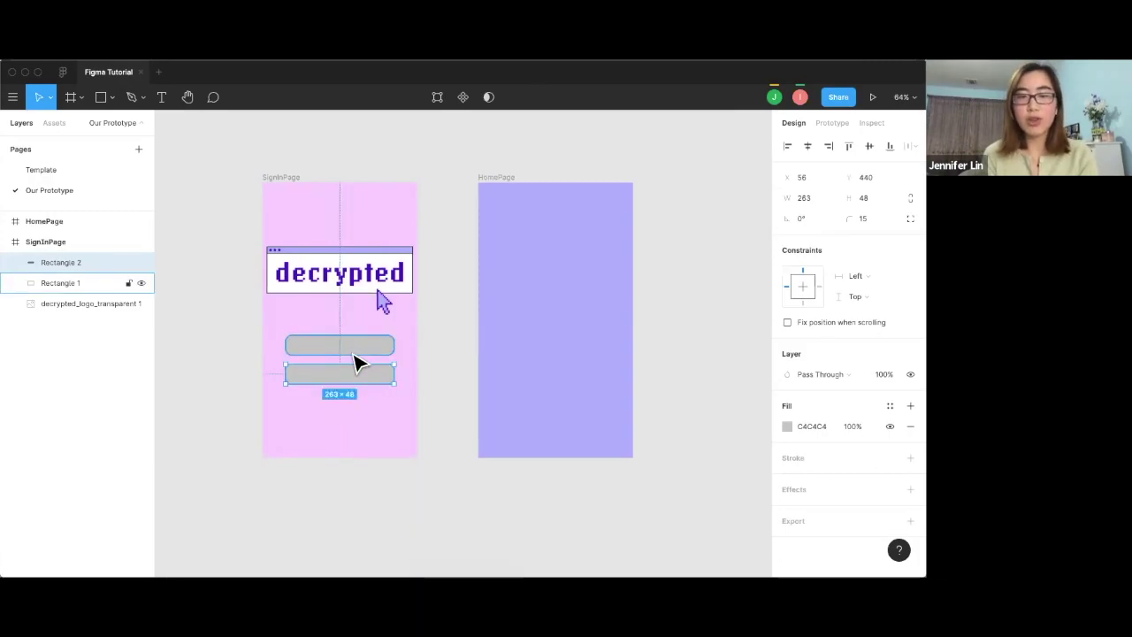
# Set the fill of both field rectangles to FFFFFF white.
pyautogui.click(355, 354)
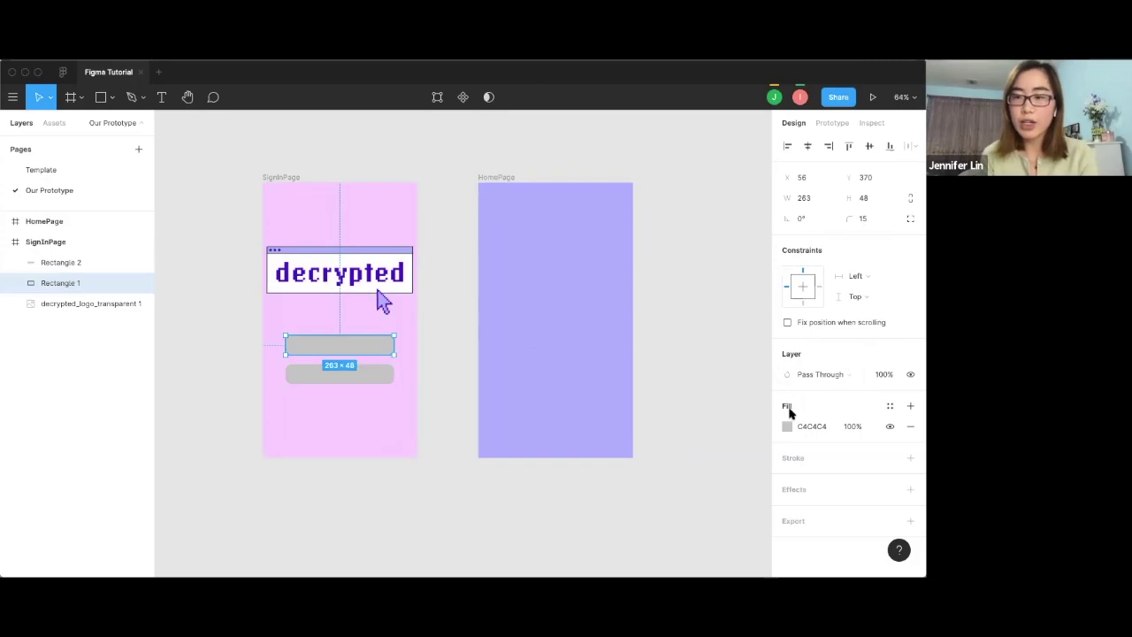
pyautogui.click(787, 427)
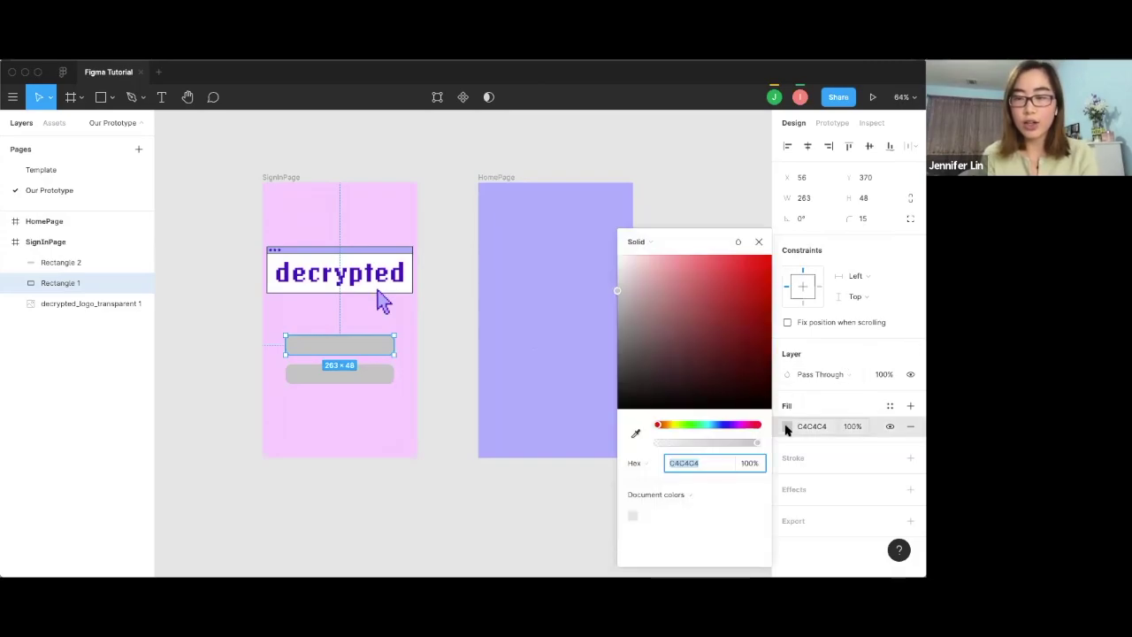
pyautogui.click(805, 427)
pyautogui.write('ffffff')
pyautogui.press('Return')
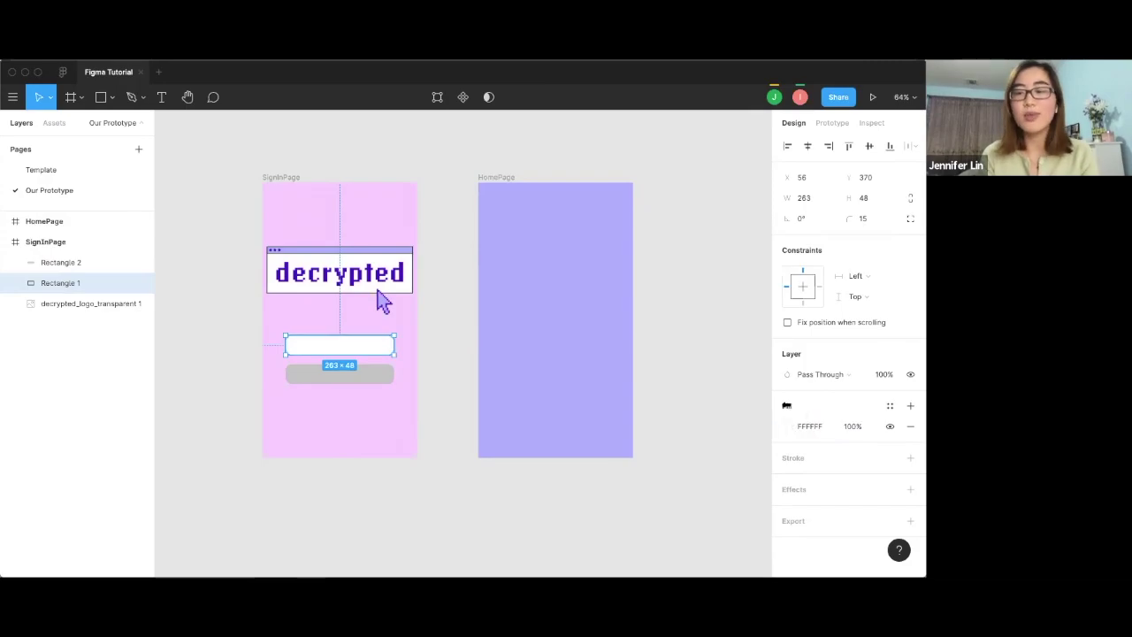
pyautogui.click(364, 376)
pyautogui.click(812, 427)
pyautogui.write('ffffff')
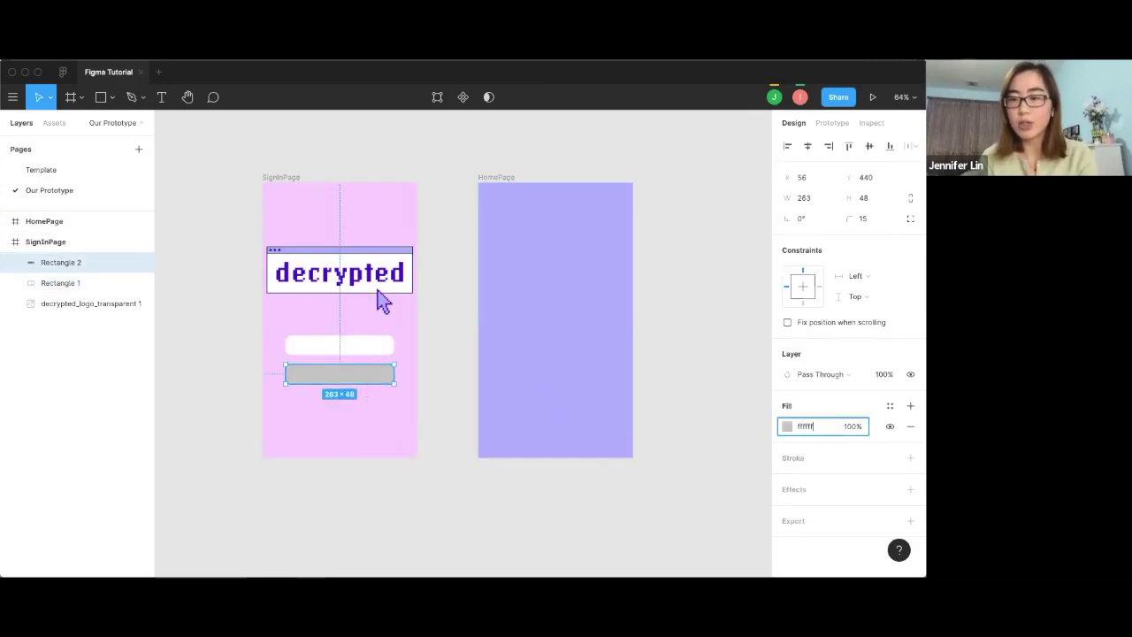
pyautogui.press('Return')
# Give the lower rectangle a drop shadow, after briefly trying an outline and an inner shadow.
pyautogui.click(794, 458)
pyautogui.scroll(-1, 810, 455)
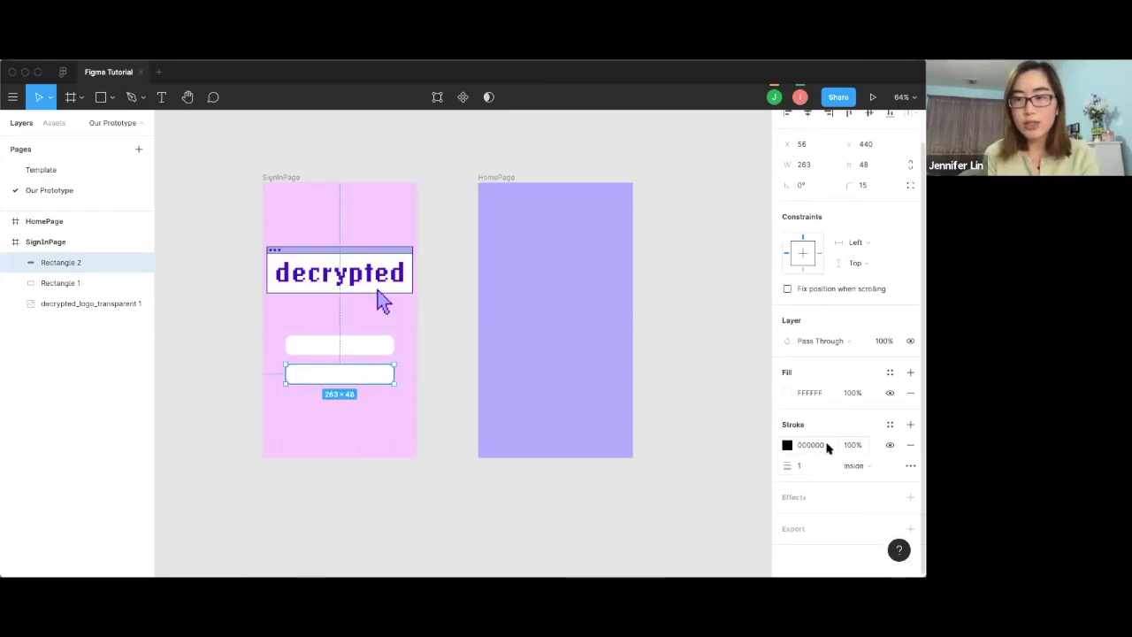
pyautogui.click(889, 446)
pyautogui.click(817, 501)
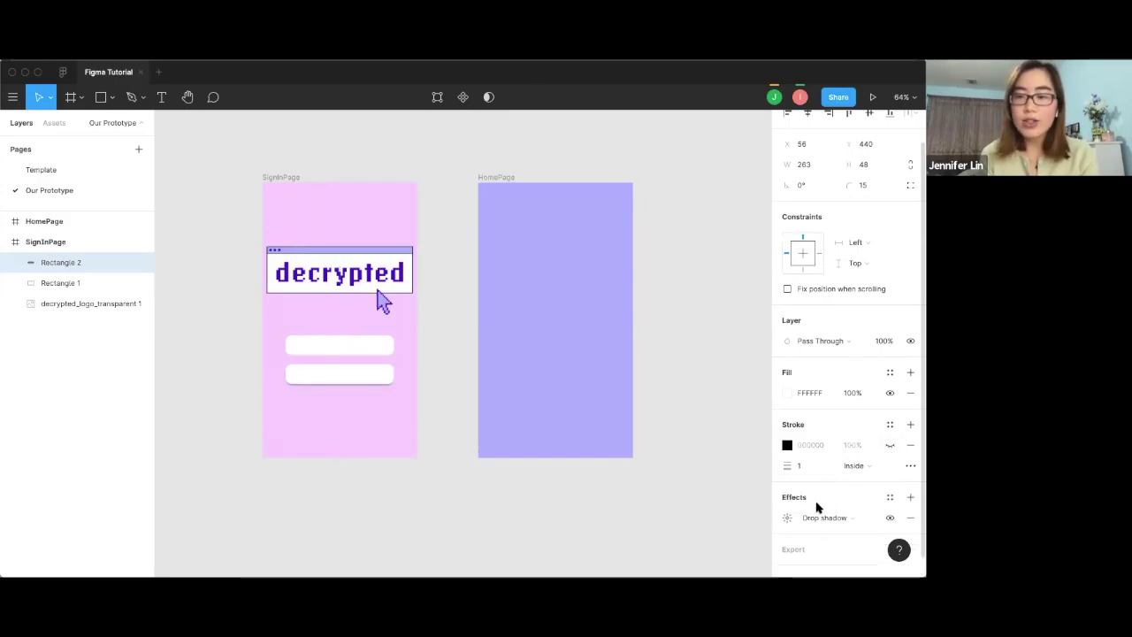
pyautogui.click(854, 501)
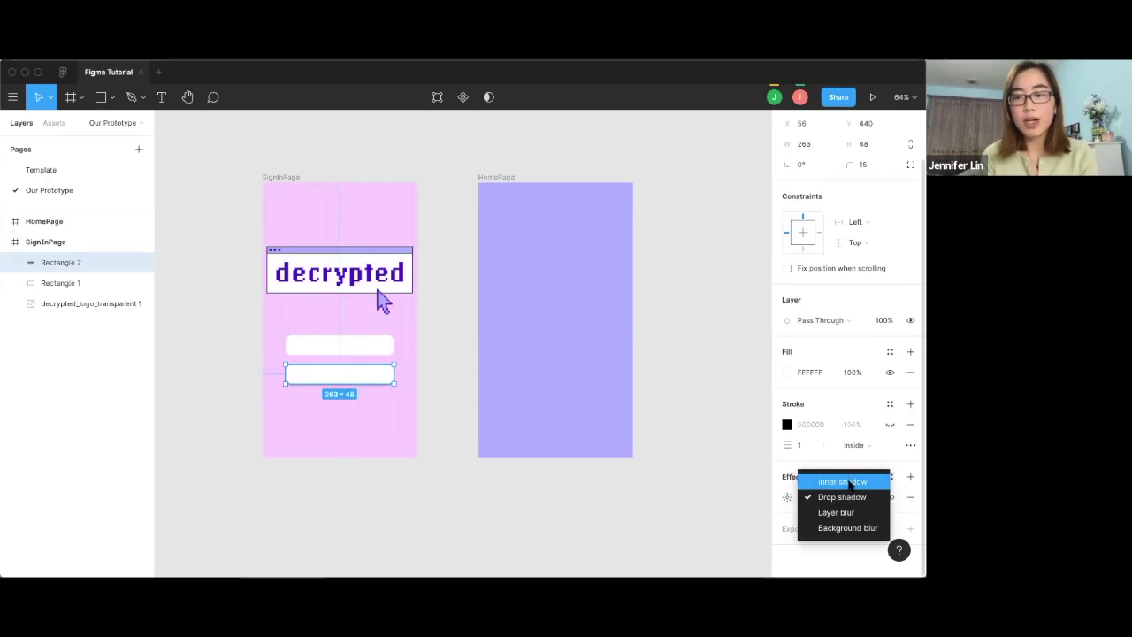
pyautogui.click(849, 483)
pyautogui.click(836, 500)
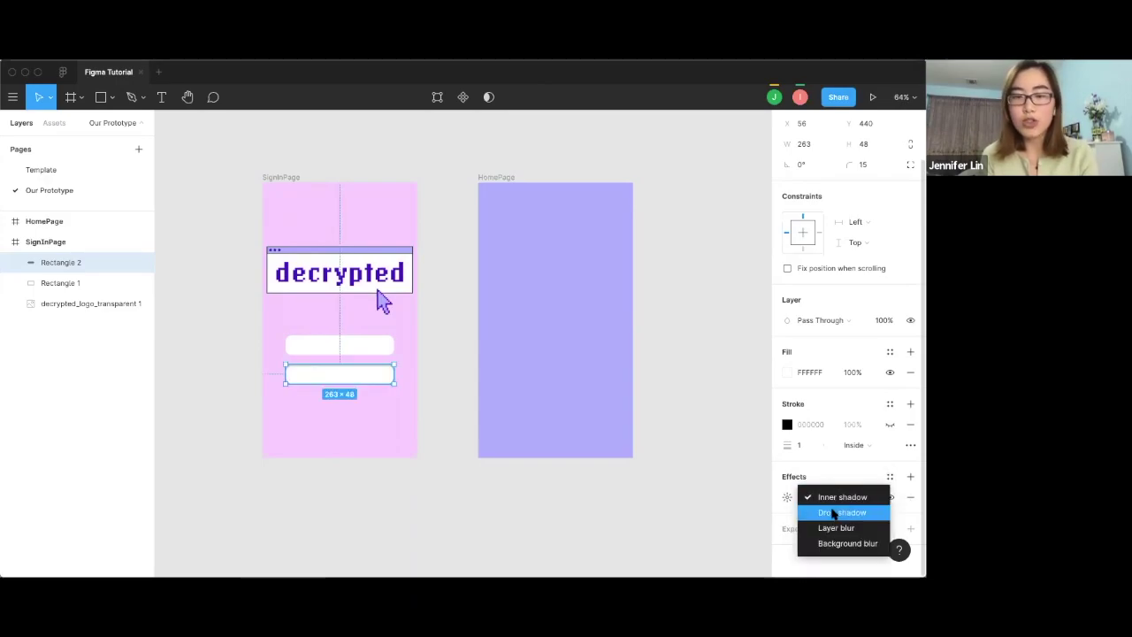
pyautogui.click(835, 512)
pyautogui.click(835, 501)
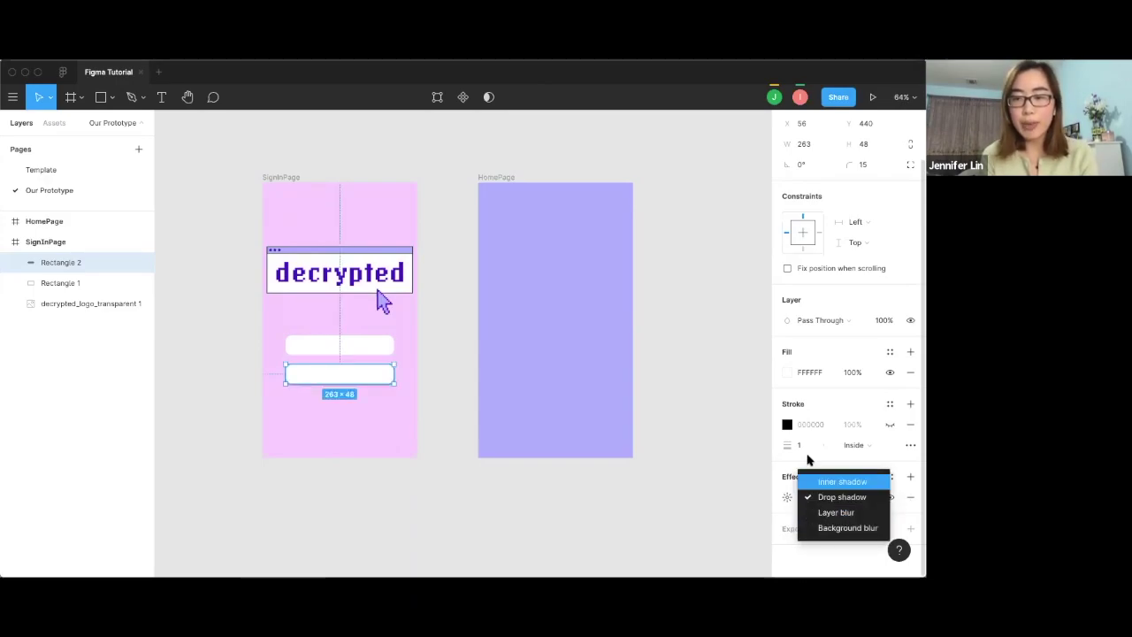
pyautogui.click(376, 354)
# Add a drop shadow effect to the upper field rectangle as well.
pyautogui.click(376, 353)
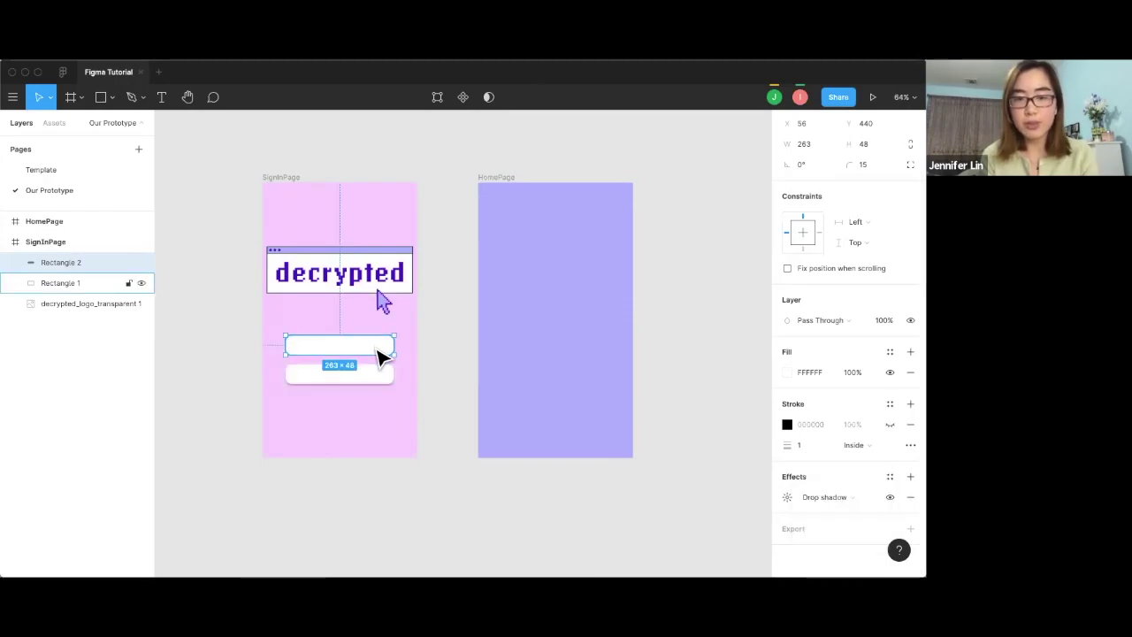
pyautogui.click(823, 494)
pyautogui.click(823, 508)
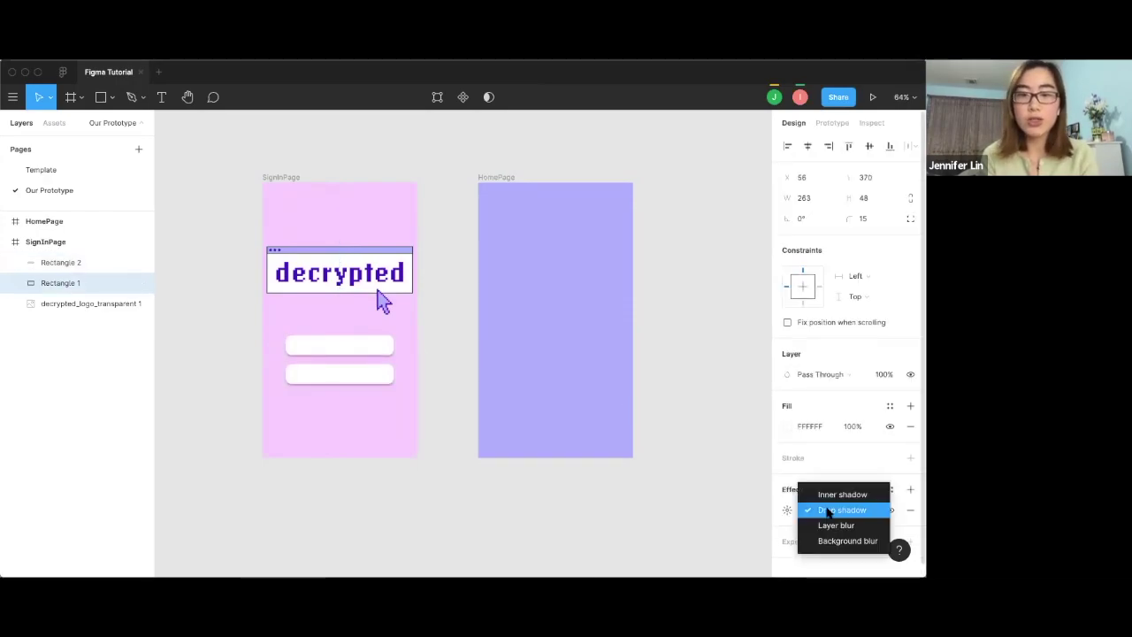
pyautogui.click(807, 506)
pyautogui.click(717, 329)
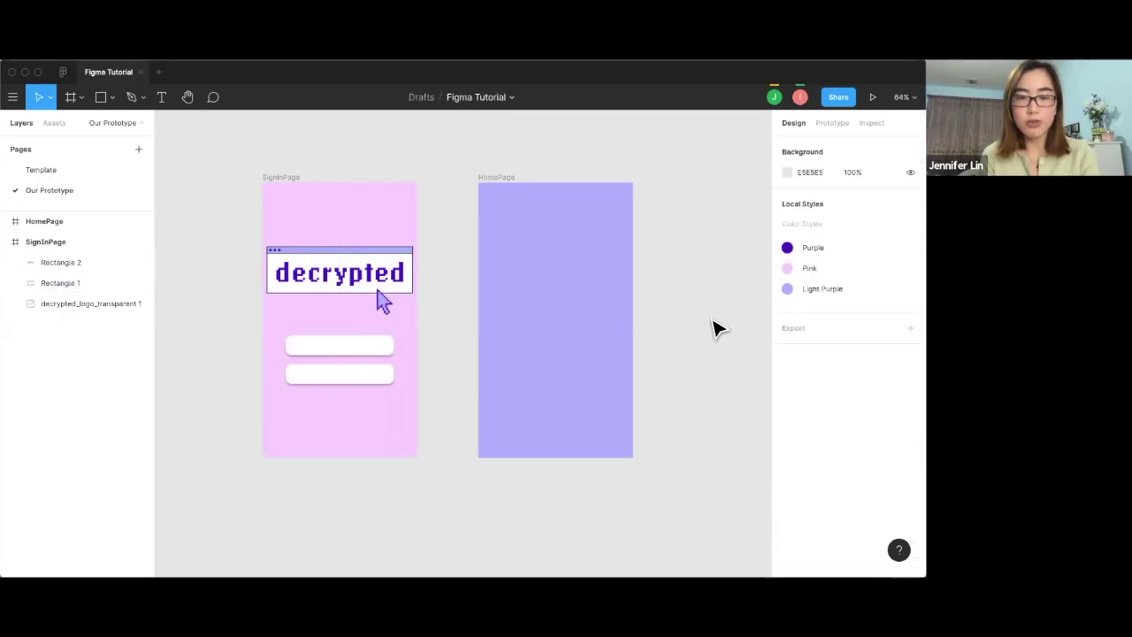
pyautogui.click(362, 343)
pyautogui.click(161, 96)
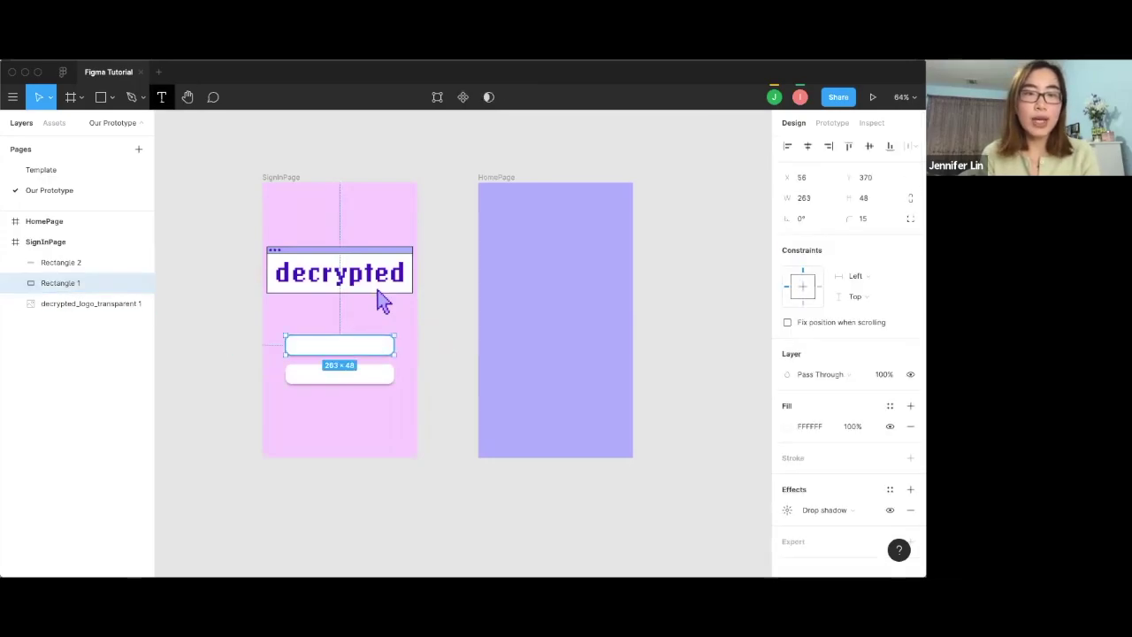
# Place 'Username' text in the upper field and 'Password' text in the lower field.
pyautogui.moveTo(295, 338); pyautogui.dragTo(382, 352)
pyautogui.write('Username')
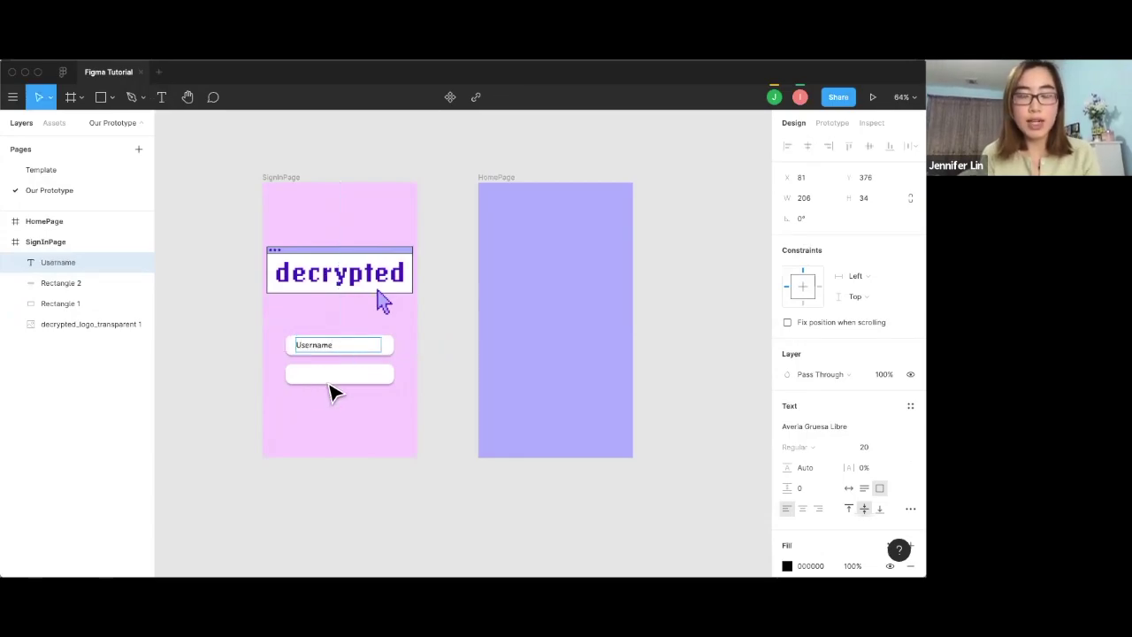
pyautogui.press('super+a')
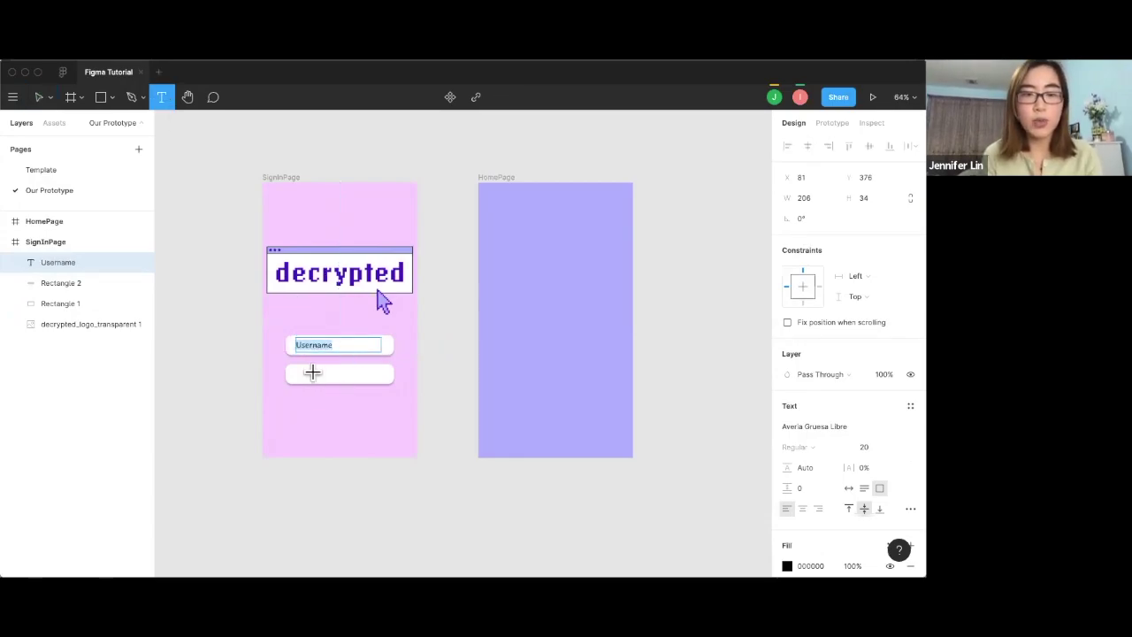
pyautogui.moveTo(294, 372); pyautogui.dragTo(322, 377)
pyautogui.press('Escape')
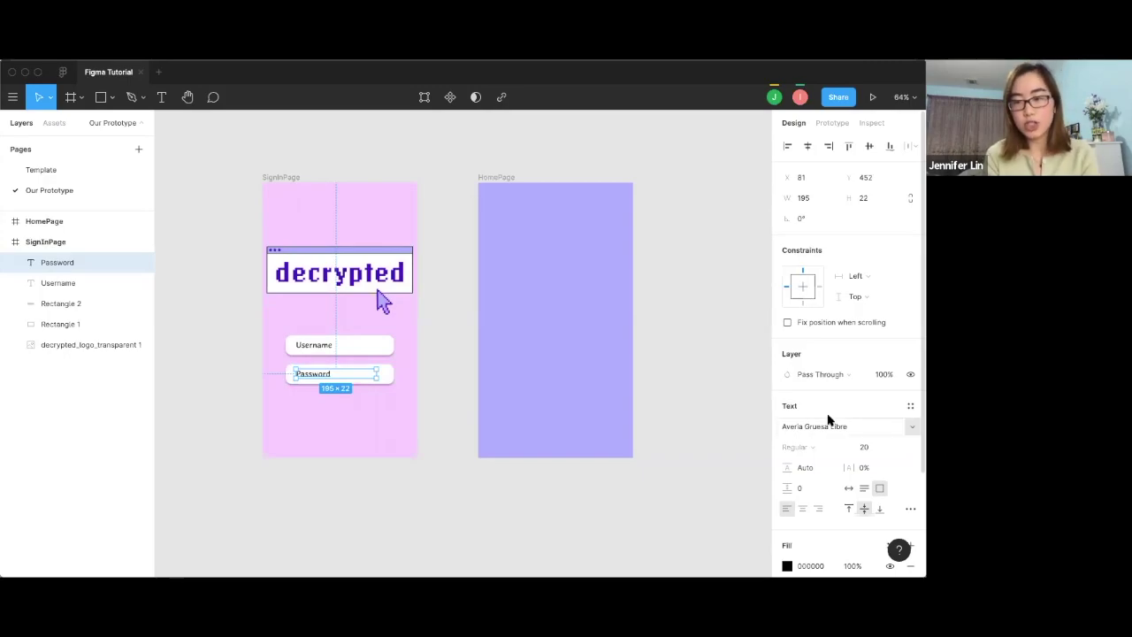
pyautogui.scroll(-3, 829, 419)
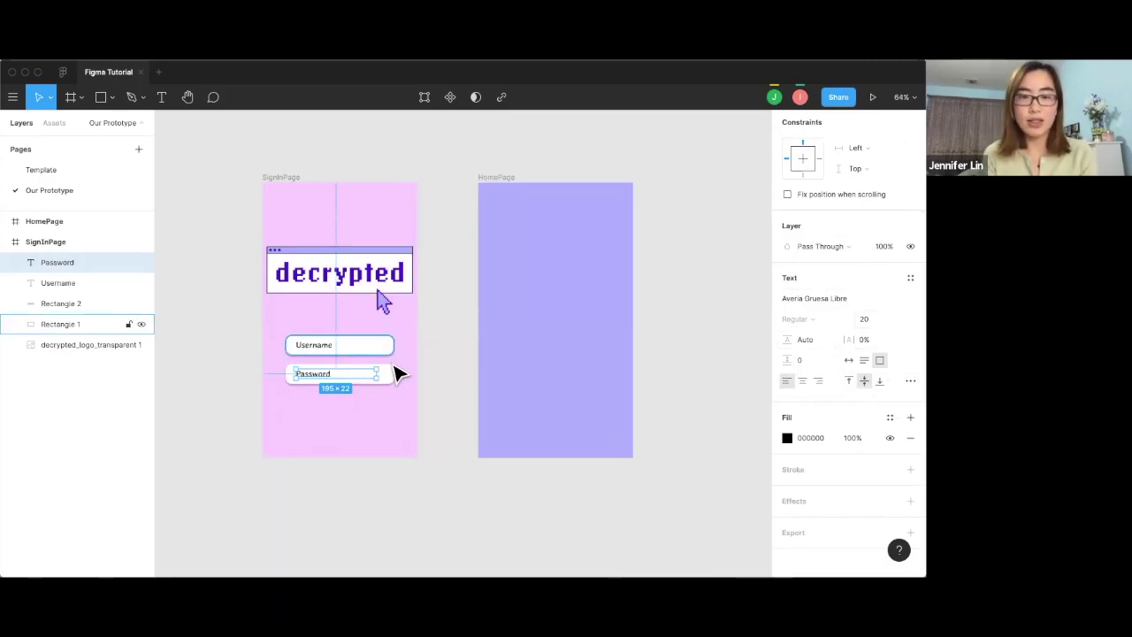
pyautogui.click(397, 371)
pyautogui.scroll(-1, 397, 371)
# Draw a button rectangle below the Password field with corner radius 15 and the Purple colour style.
pyautogui.click(111, 97)
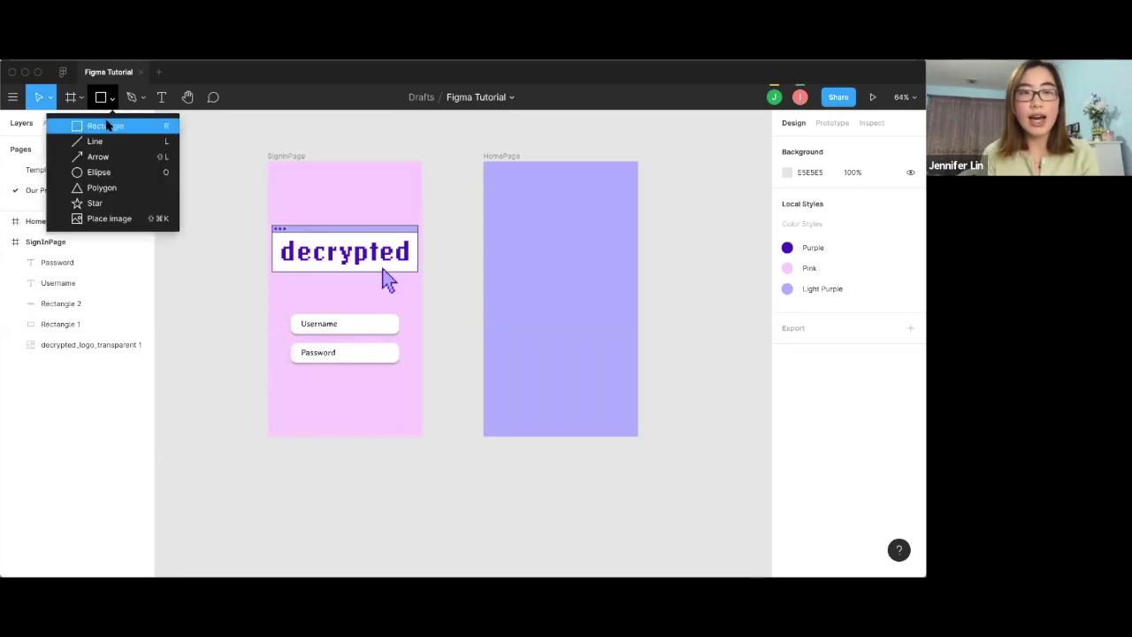
pyautogui.click(109, 121)
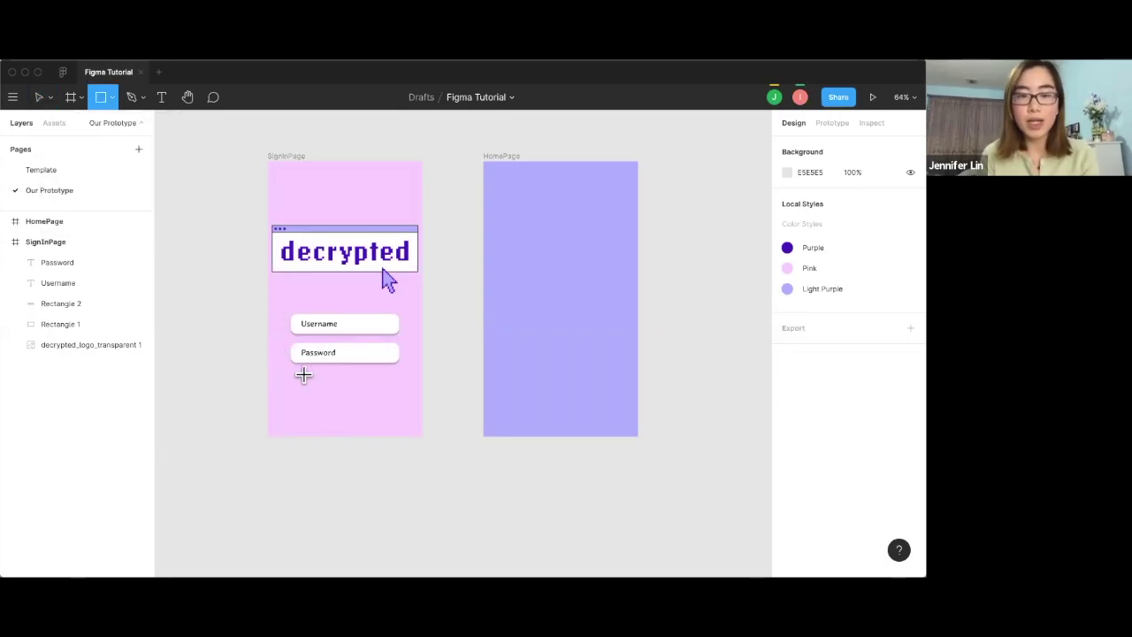
pyautogui.moveTo(303, 375); pyautogui.dragTo(386, 393)
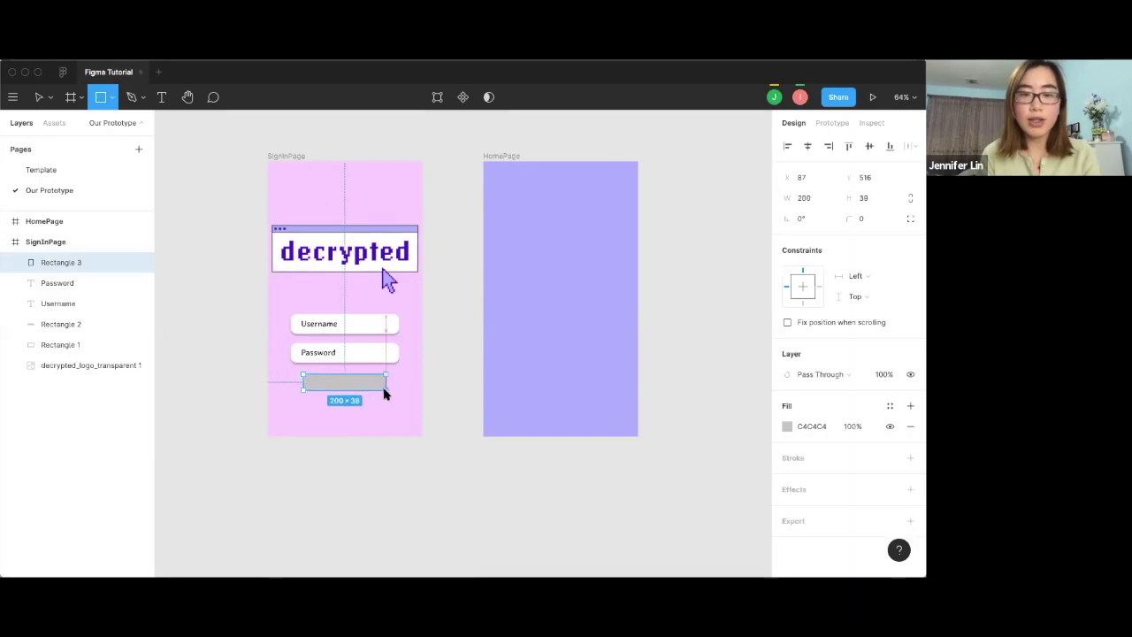
pyautogui.click(866, 218)
pyautogui.write('15')
pyautogui.press('Return')
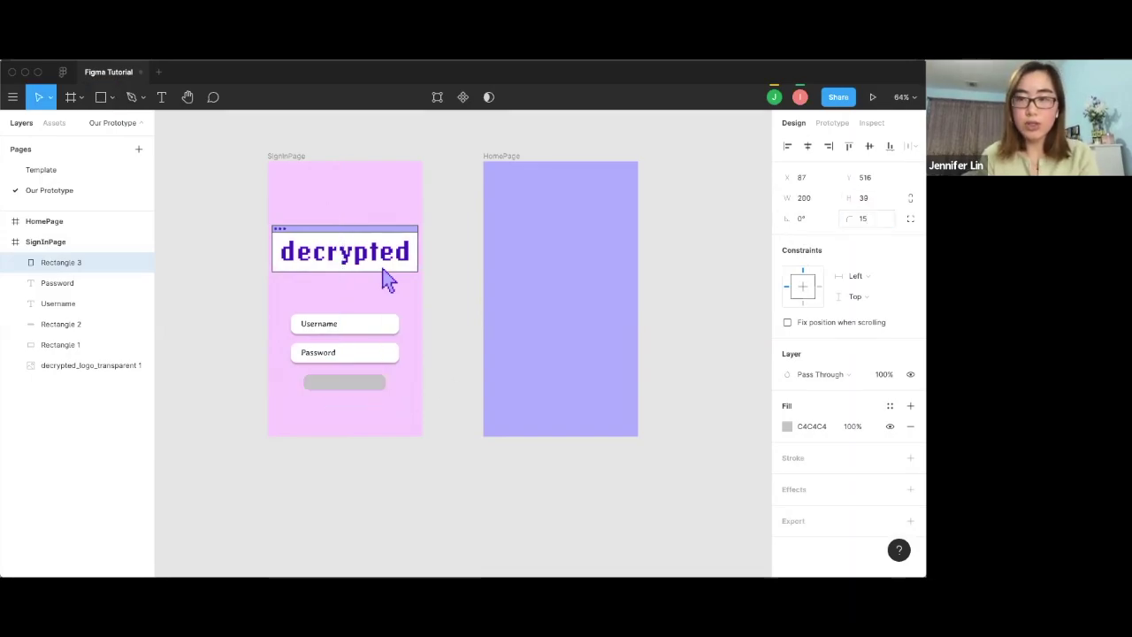
pyautogui.click(788, 427)
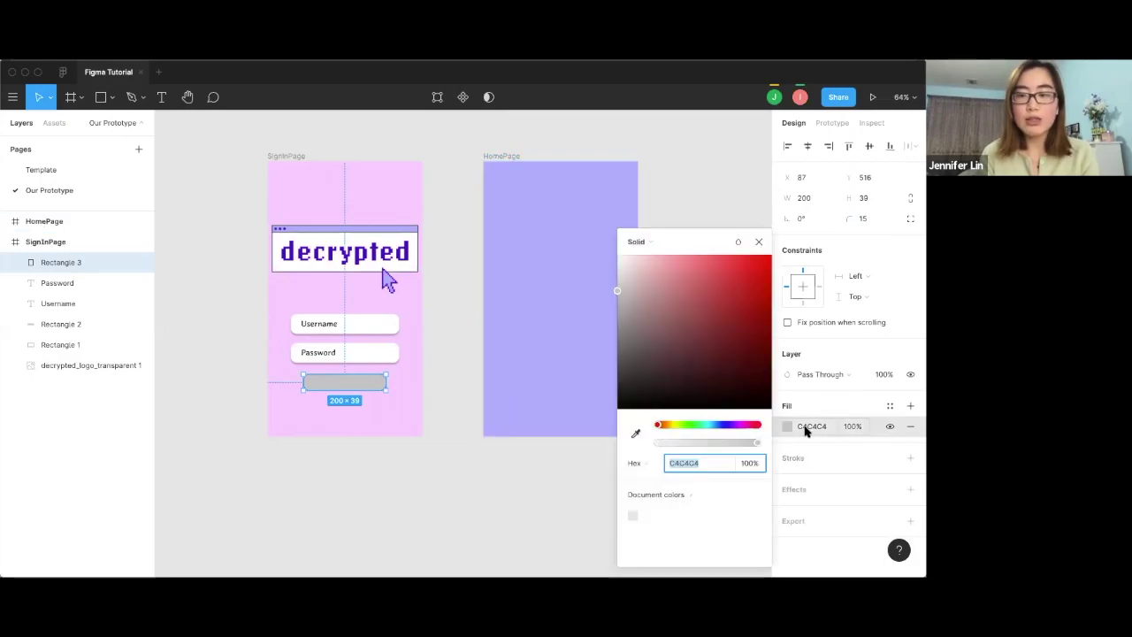
pyautogui.click(889, 405)
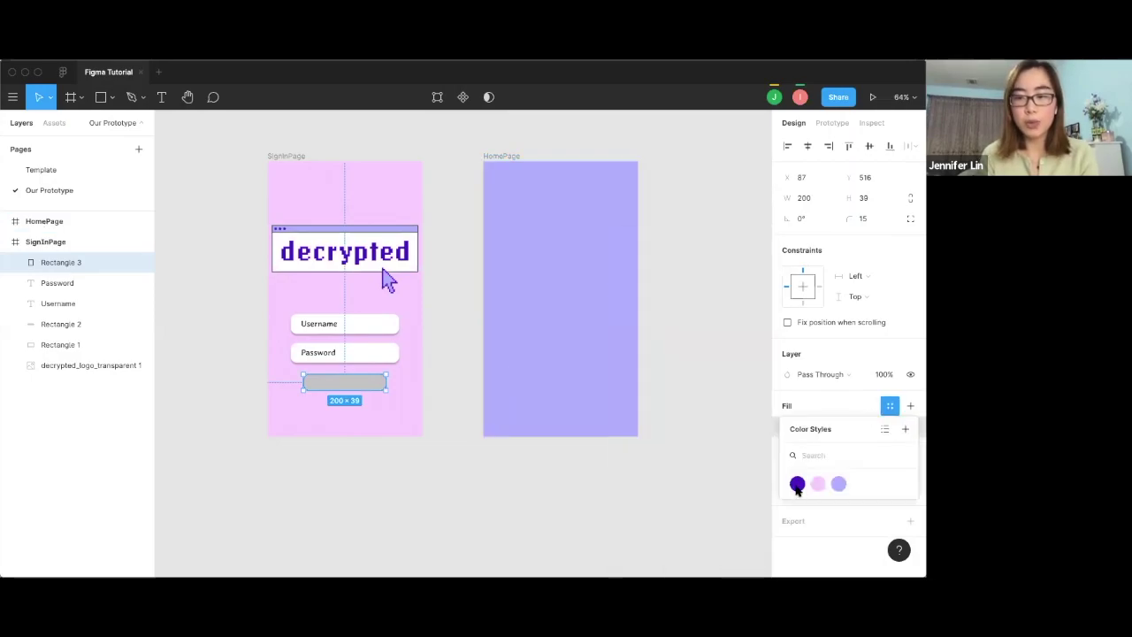
pyautogui.click(797, 484)
# Add a Log-In label over the button with FFFFFF white text, centred on the button.
pyautogui.press('Escape')
pyautogui.press('t')
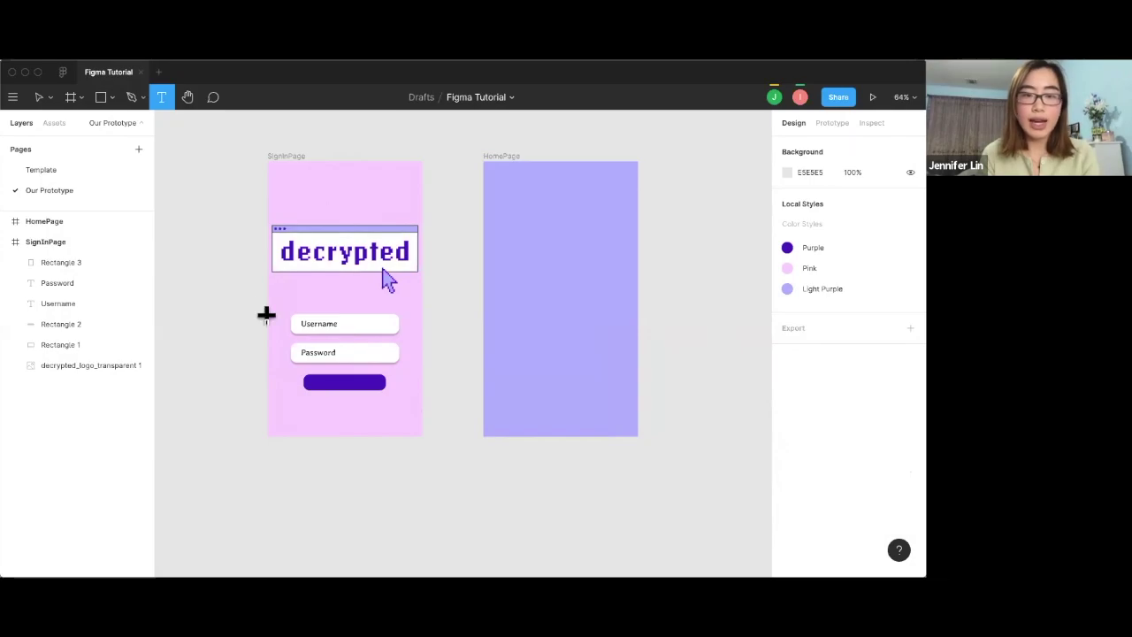
pyautogui.moveTo(305, 375); pyautogui.dragTo(373, 392)
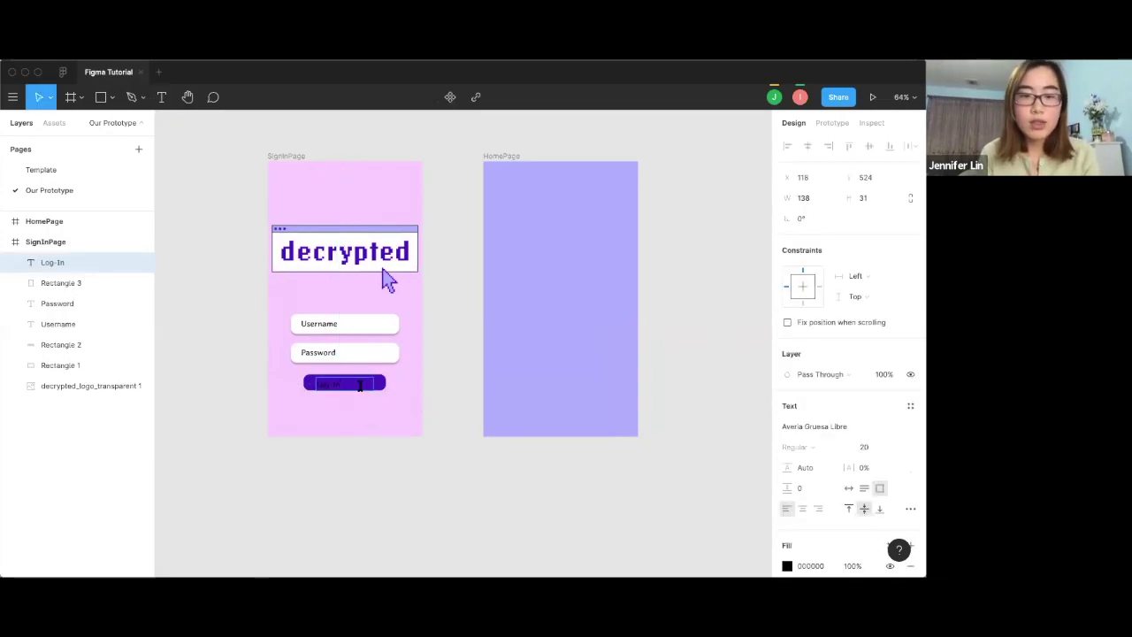
pyautogui.scroll(-3, 828, 521)
pyautogui.click(800, 434)
pyautogui.write('FFFFFF')
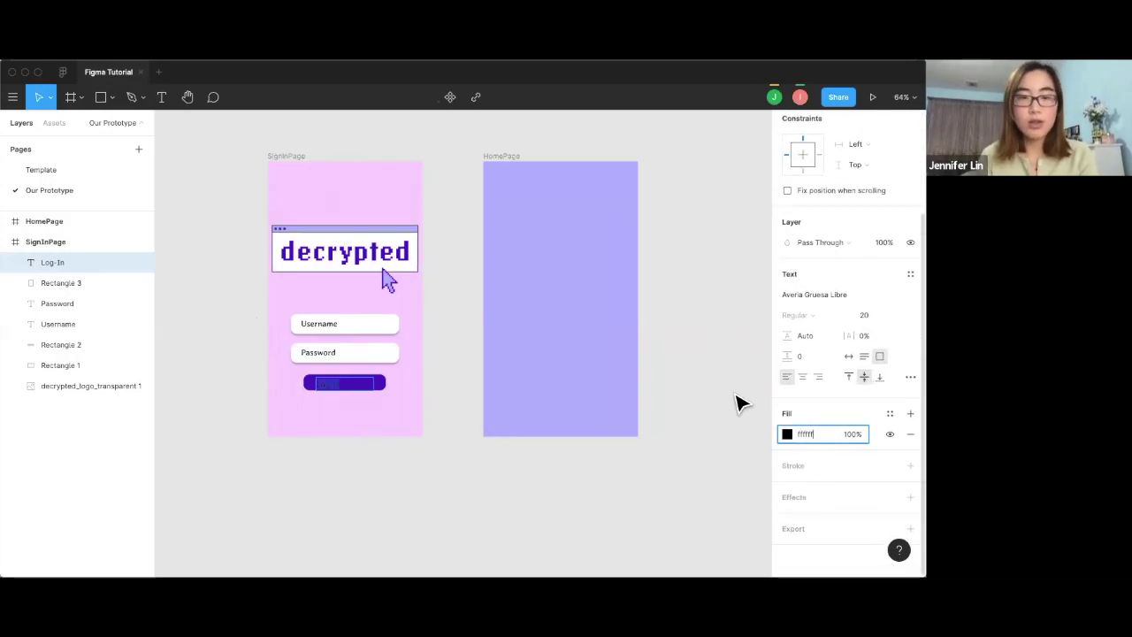
pyautogui.press('Return')
pyautogui.moveTo(336, 392); pyautogui.dragTo(343, 392)
pyautogui.click(457, 365)
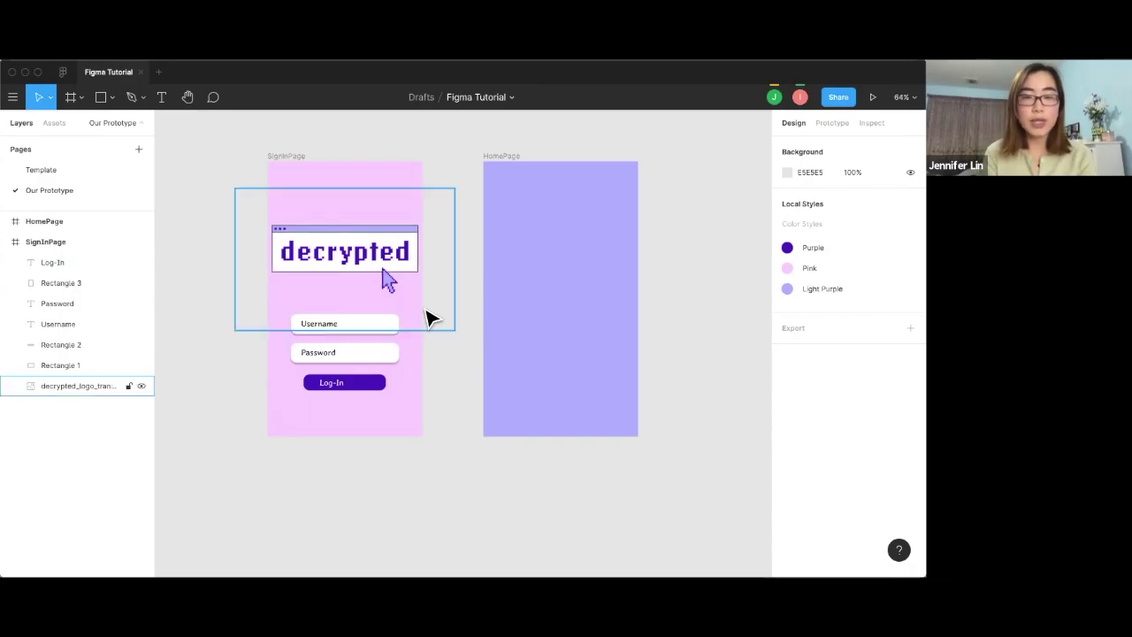
# Group the Password text with its field box and name the group PasswordInput.
pyautogui.moveTo(442, 362); pyautogui.dragTo(290, 345)
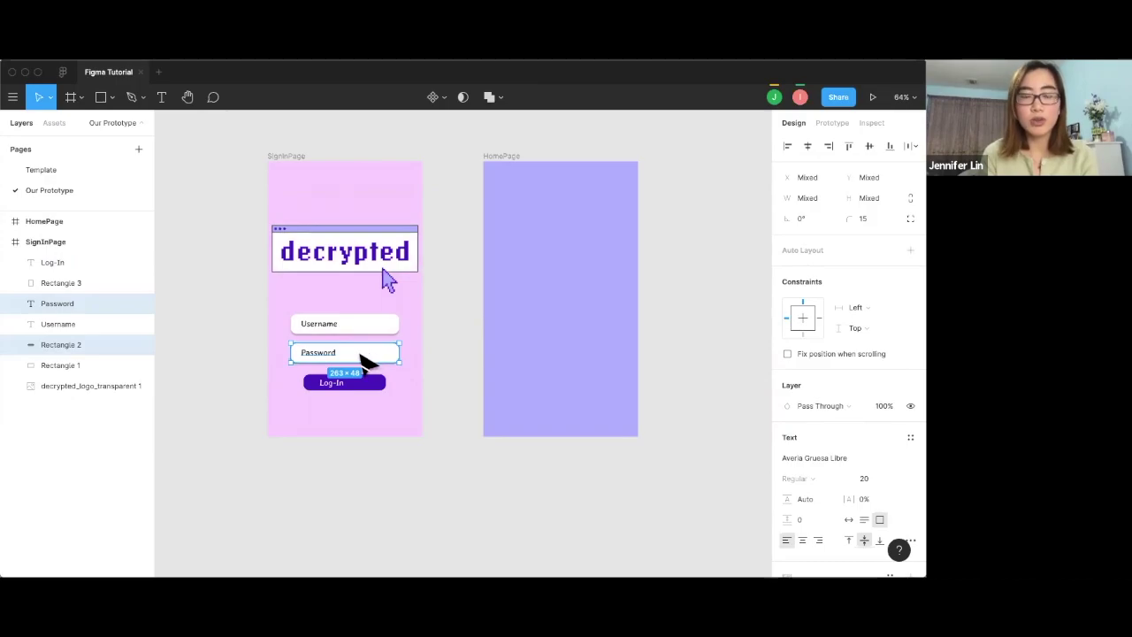
pyautogui.rightClick(361, 357)
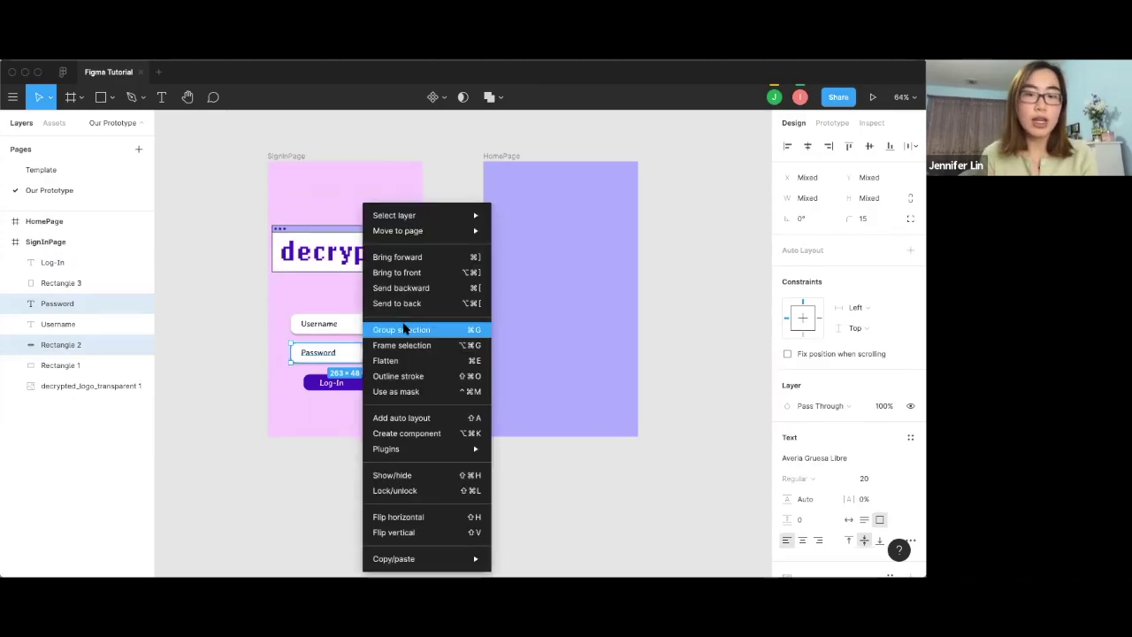
pyautogui.click(403, 329)
pyautogui.click(281, 361)
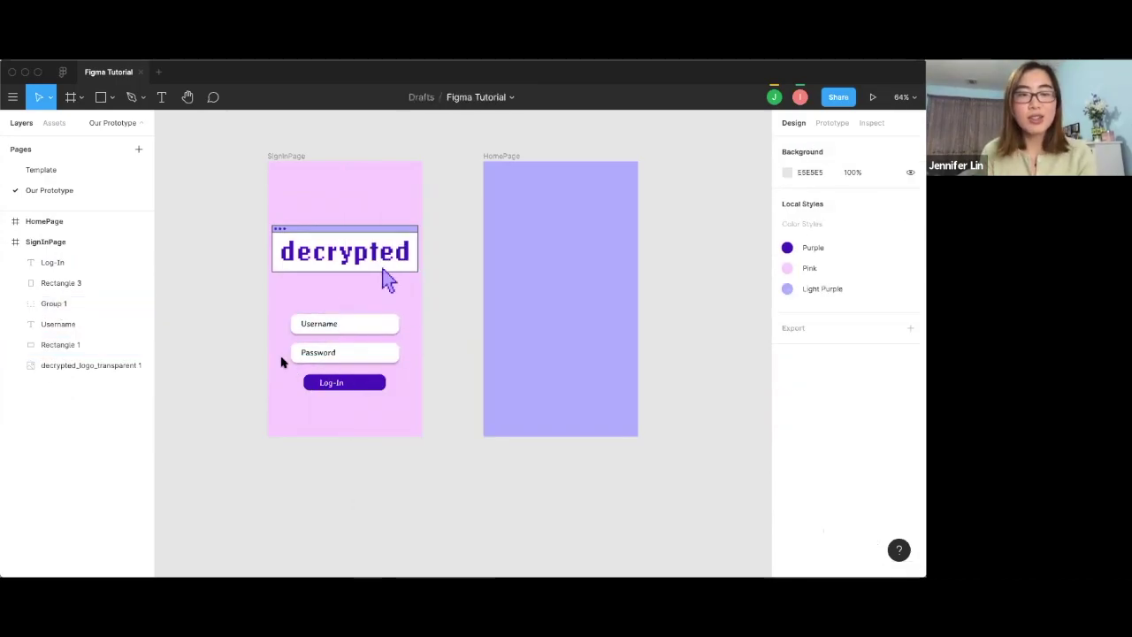
pyautogui.doubleClick(55, 303)
pyautogui.write('PasswordInput')
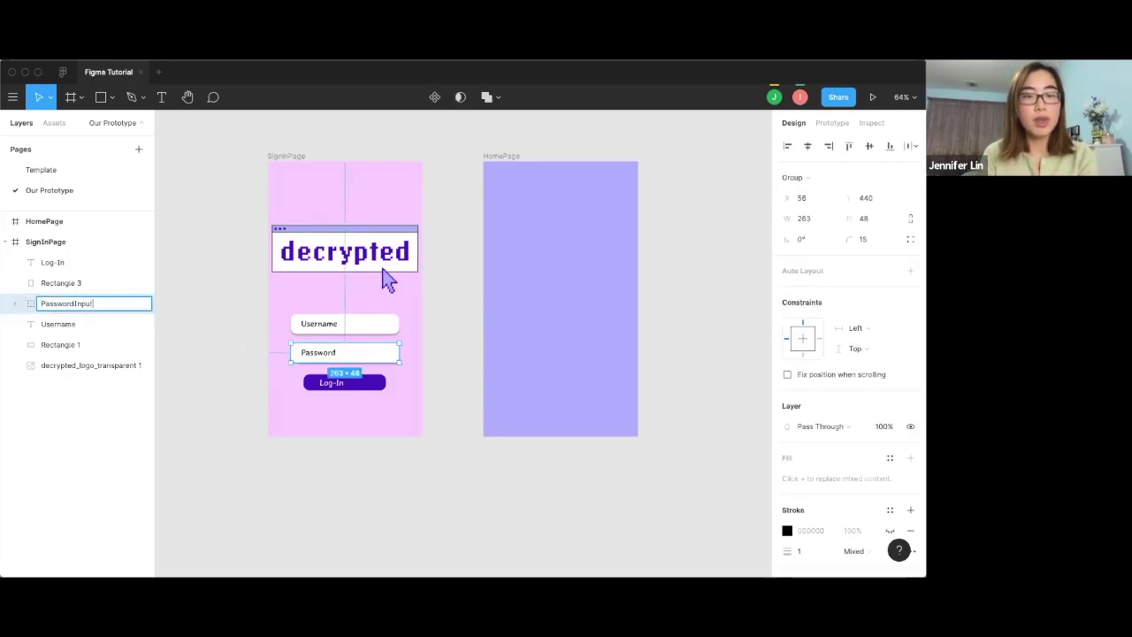
pyautogui.click(188, 337)
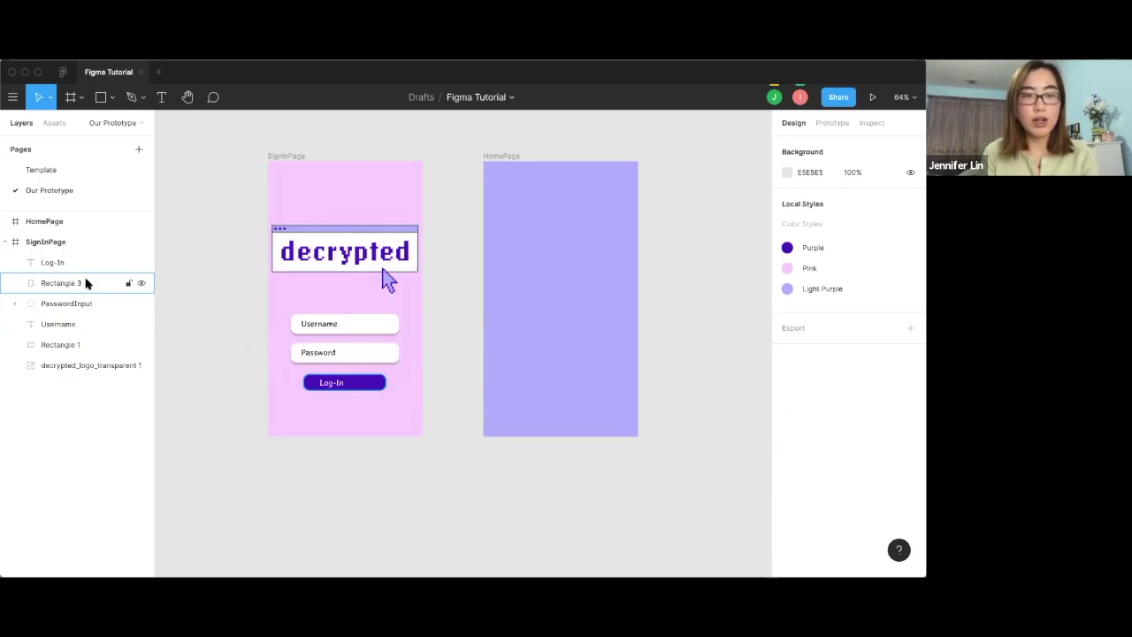
# Group the Username text with its field box and name the group UsernameInput.
pyautogui.click(86, 283)
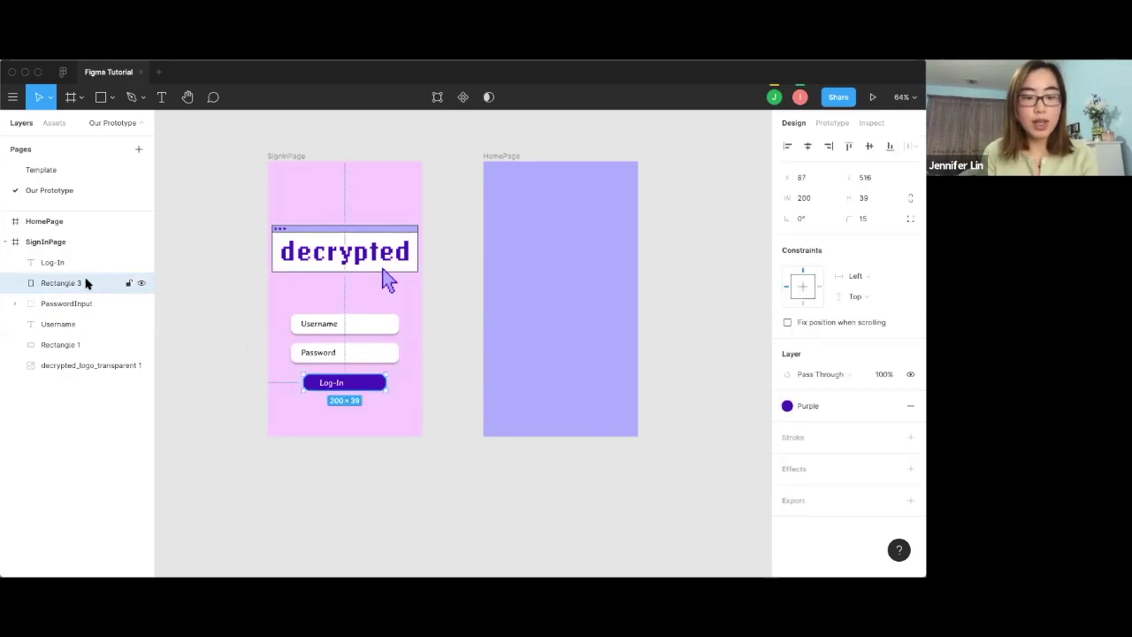
pyautogui.keyDown('shift'); pyautogui.click(71, 324); pyautogui.keyUp('shift')
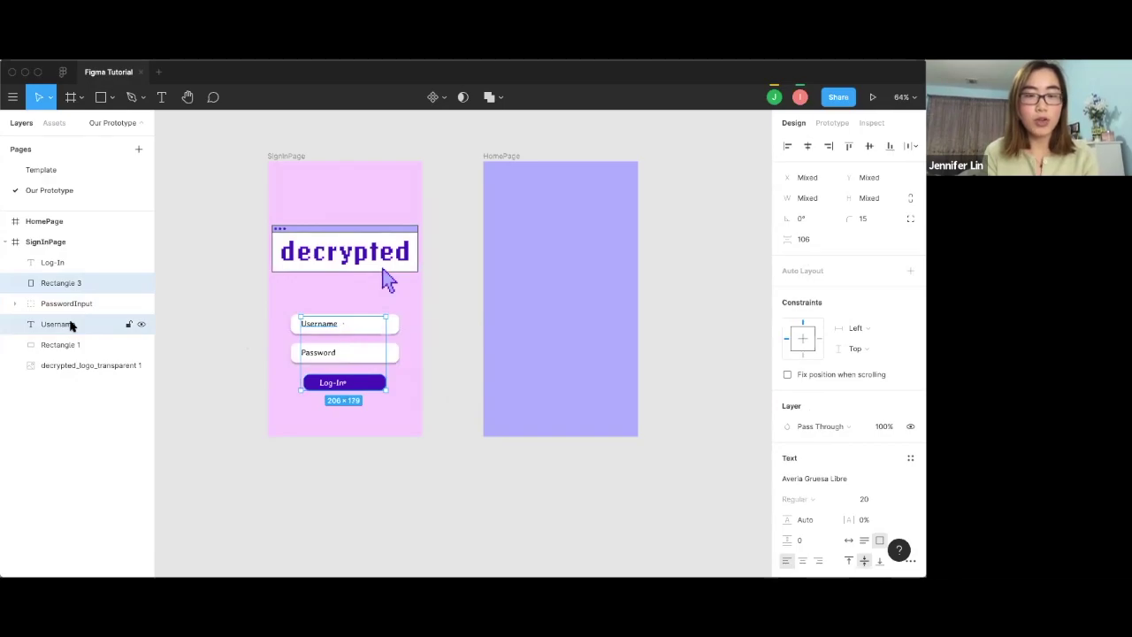
pyautogui.click(185, 304)
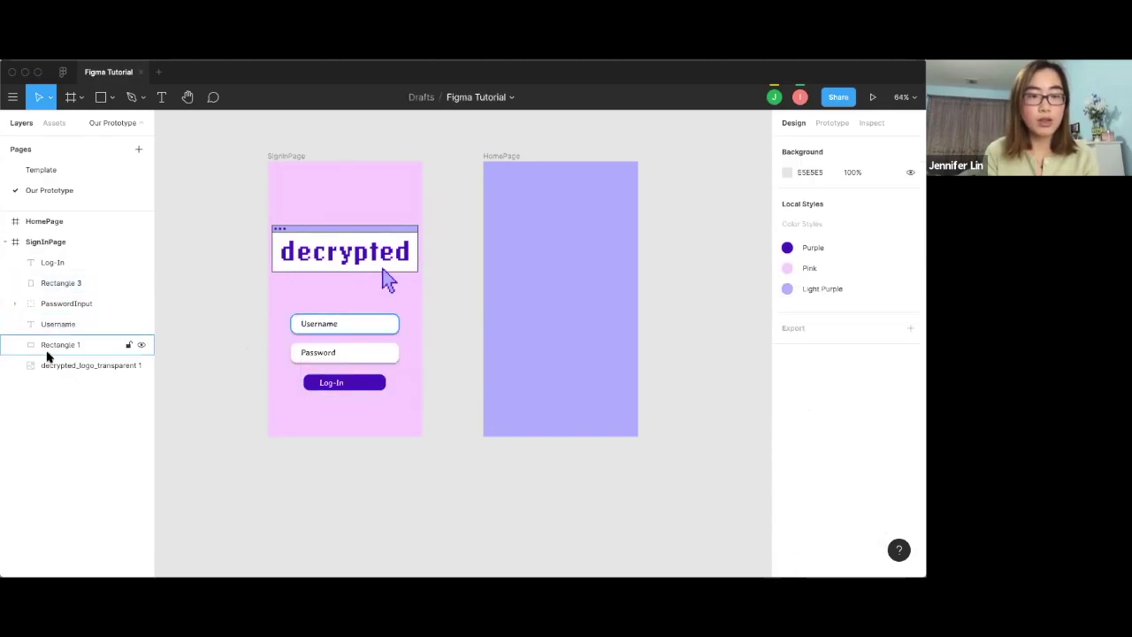
pyautogui.click(48, 347)
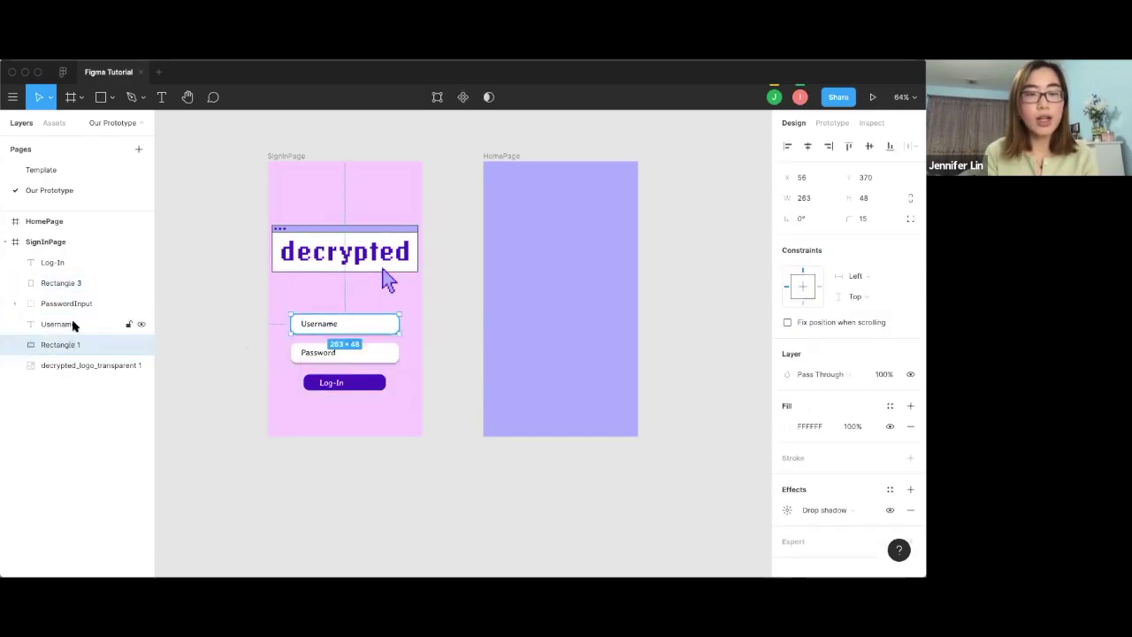
pyautogui.keyDown('shift'); pyautogui.click(55, 323); pyautogui.keyUp('shift')
pyautogui.rightClick(56, 324)
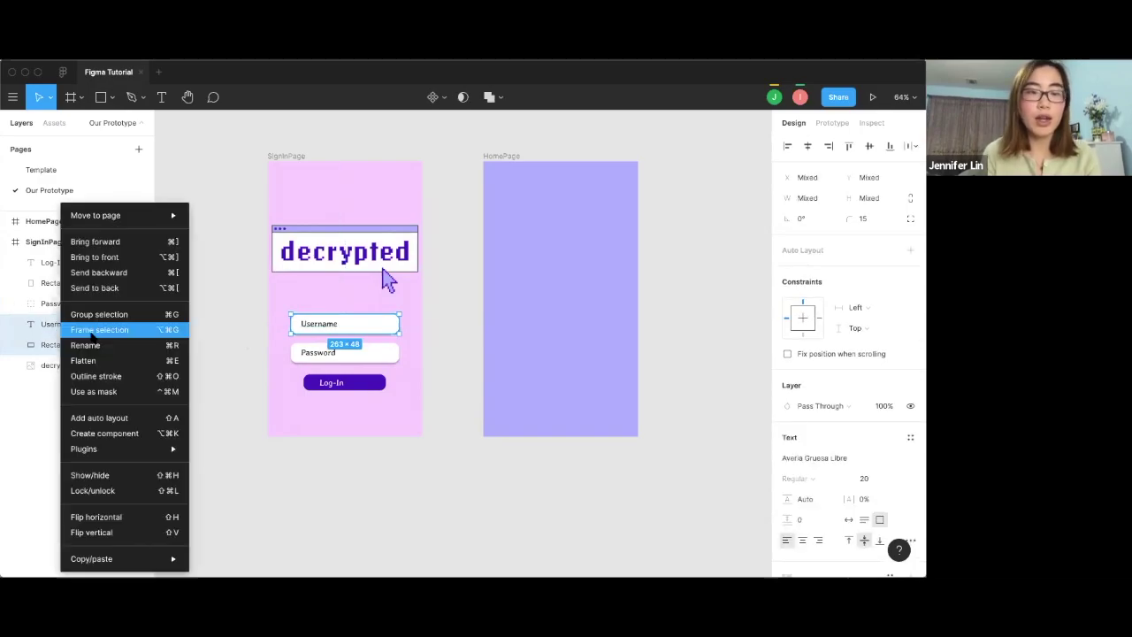
pyautogui.click(75, 314)
pyautogui.doubleClick(53, 324)
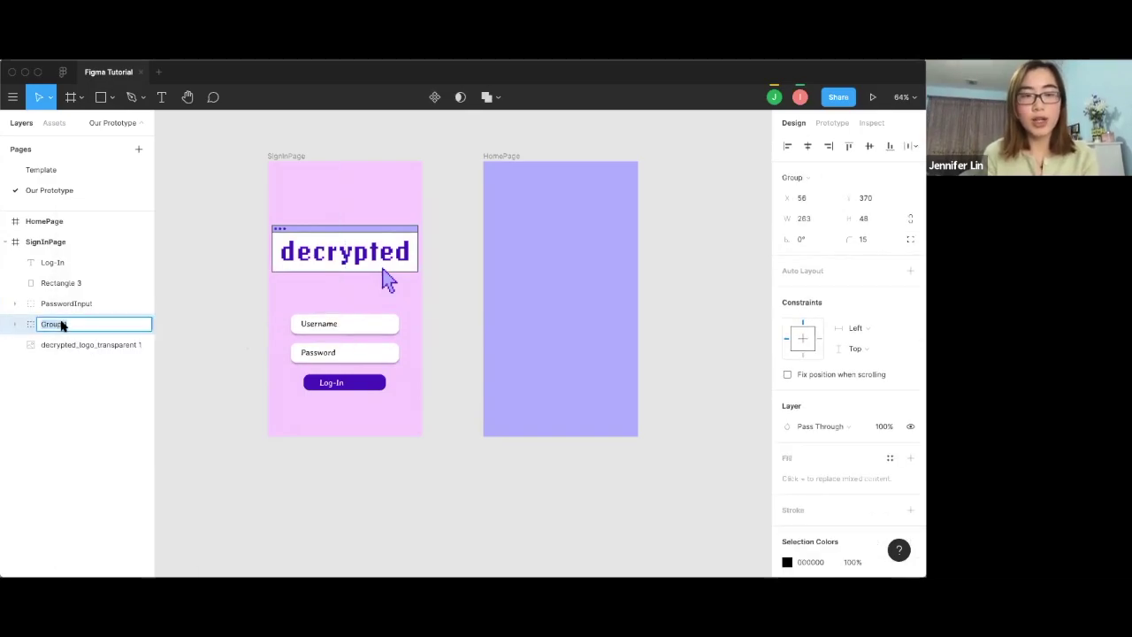
pyautogui.write('UsernameInput')
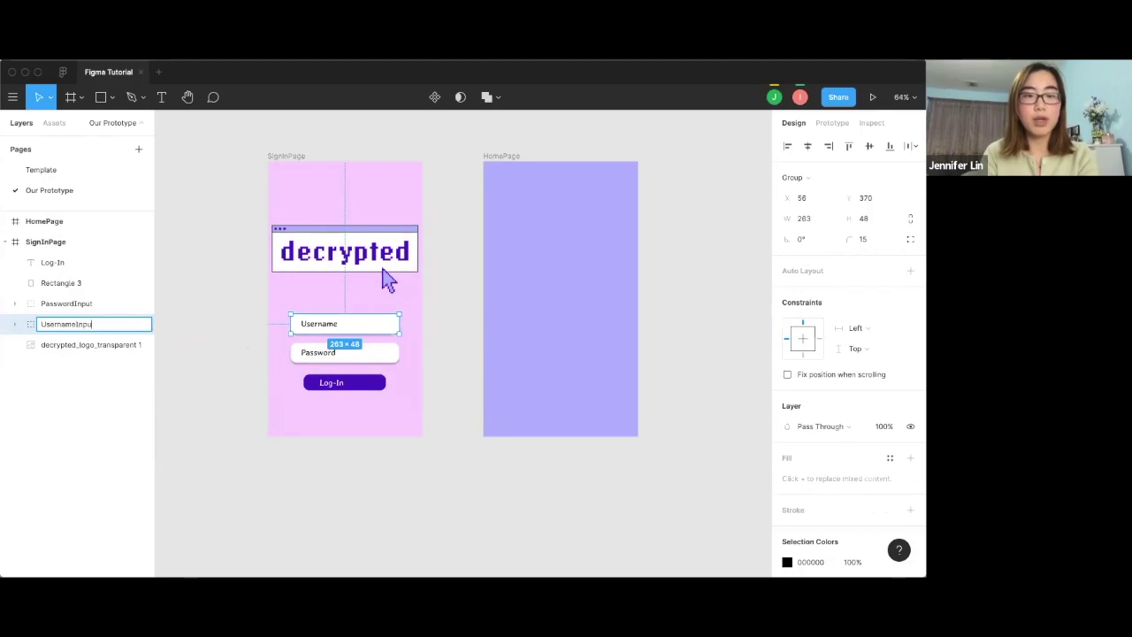
pyautogui.press('Return')
# Group the Log-In text with its button shape and name the group LogInButton.
pyautogui.moveTo(416, 409); pyautogui.dragTo(311, 377)
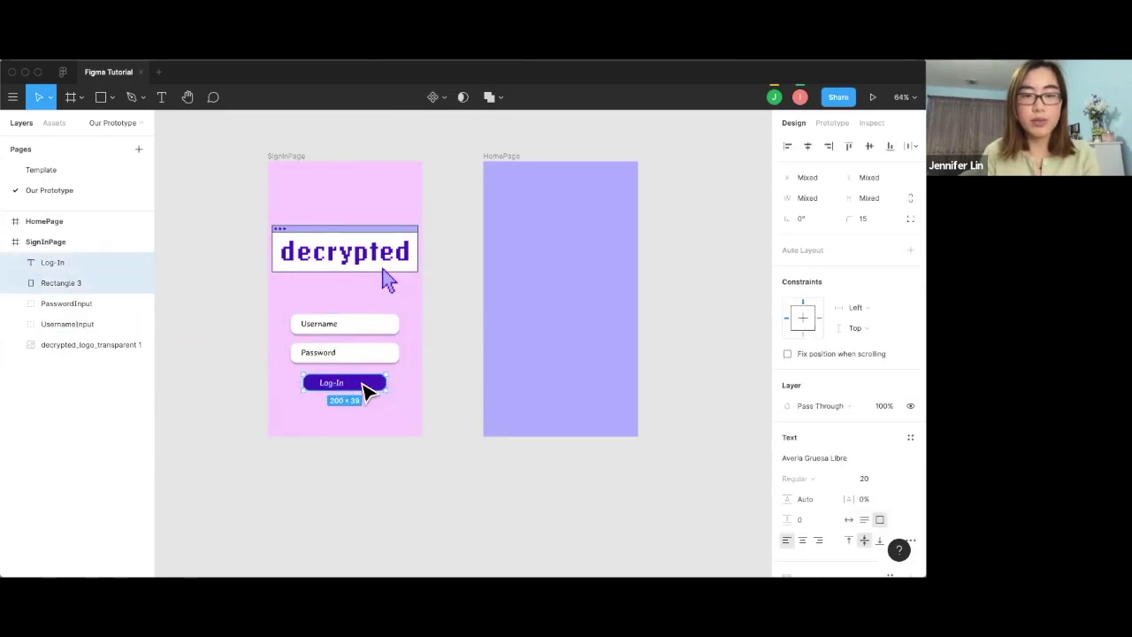
pyautogui.rightClick(364, 386)
pyautogui.click(419, 332)
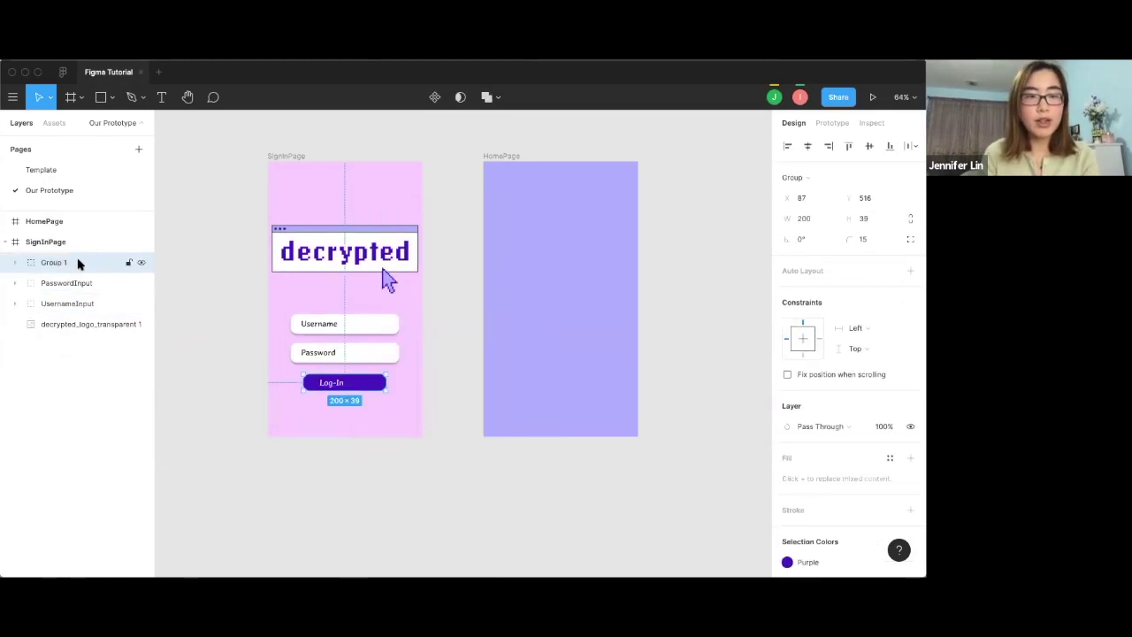
pyautogui.doubleClick(76, 263)
pyautogui.write('LogInButton')
pyautogui.click(466, 363)
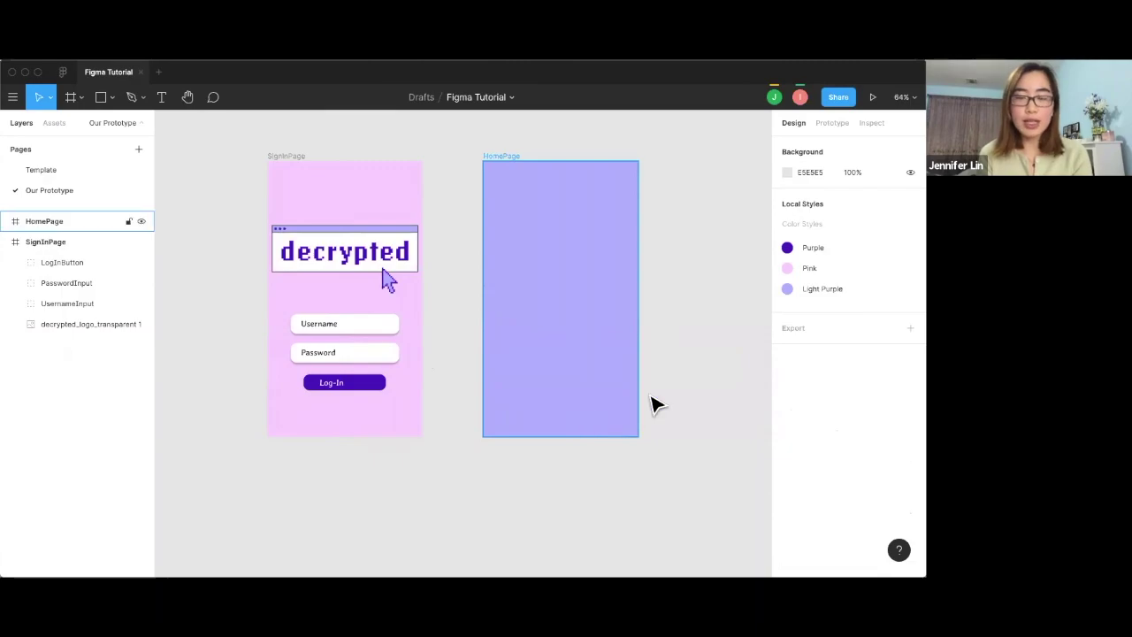
# Place the 'Who are we' PNG, shrink it to about 405×378, and move it into HomePage.
pyautogui.click(101, 98)
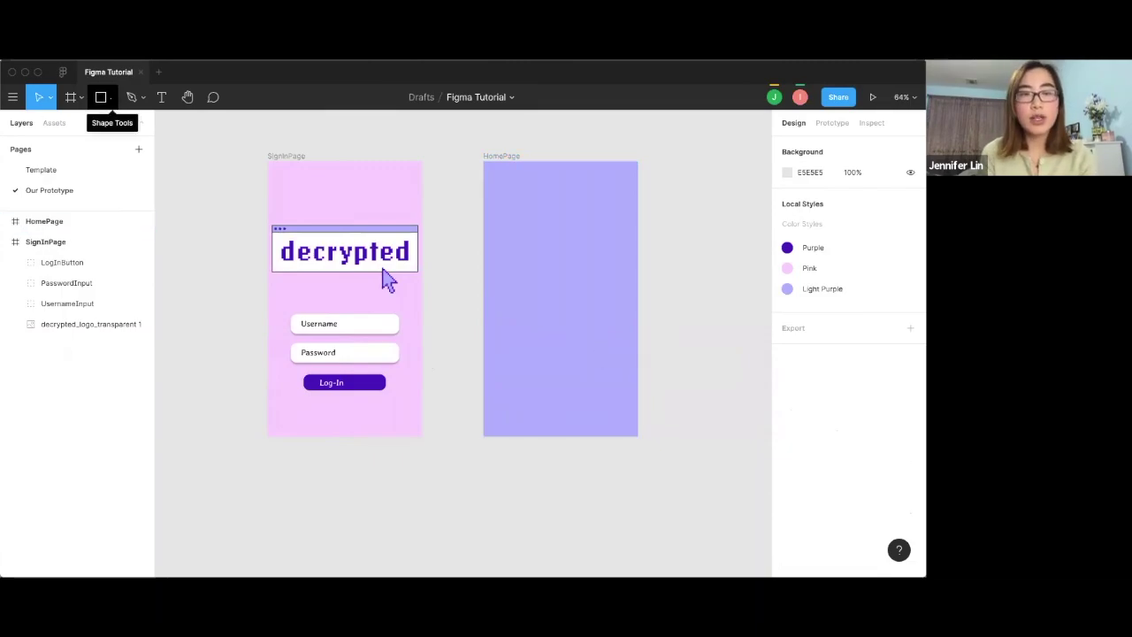
pyautogui.click(111, 97)
pyautogui.click(106, 217)
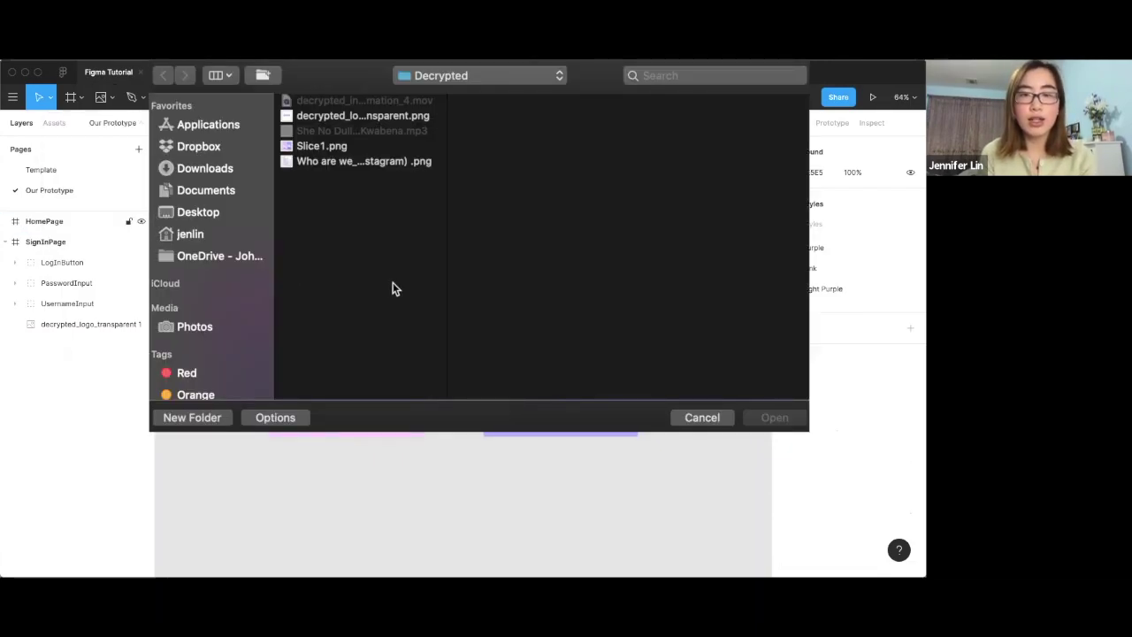
pyautogui.click(422, 161)
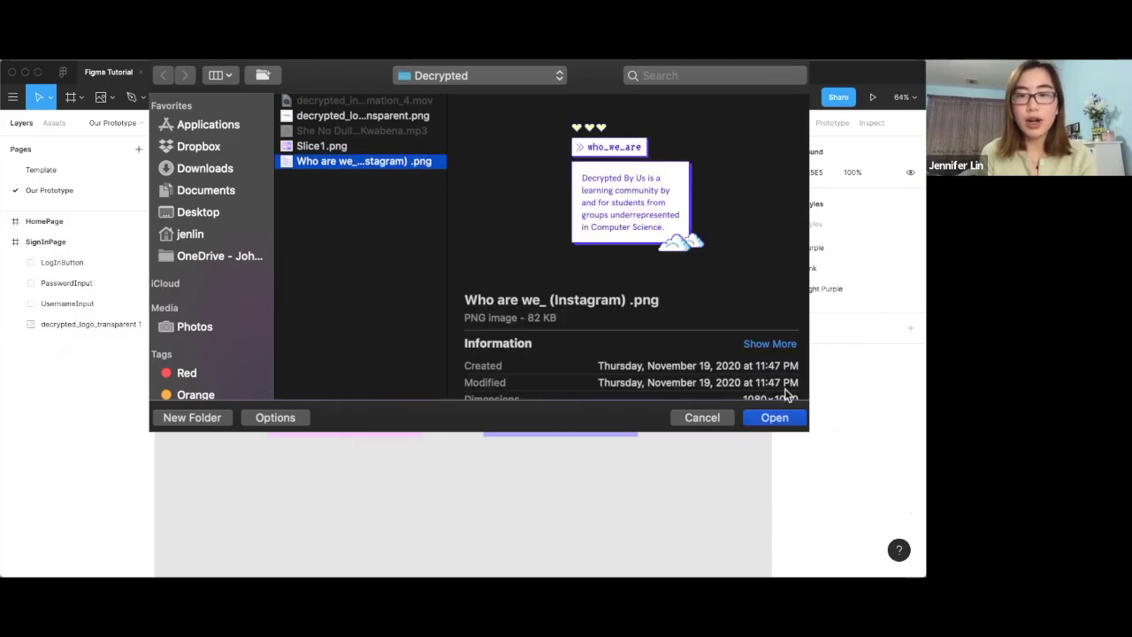
pyautogui.click(774, 417)
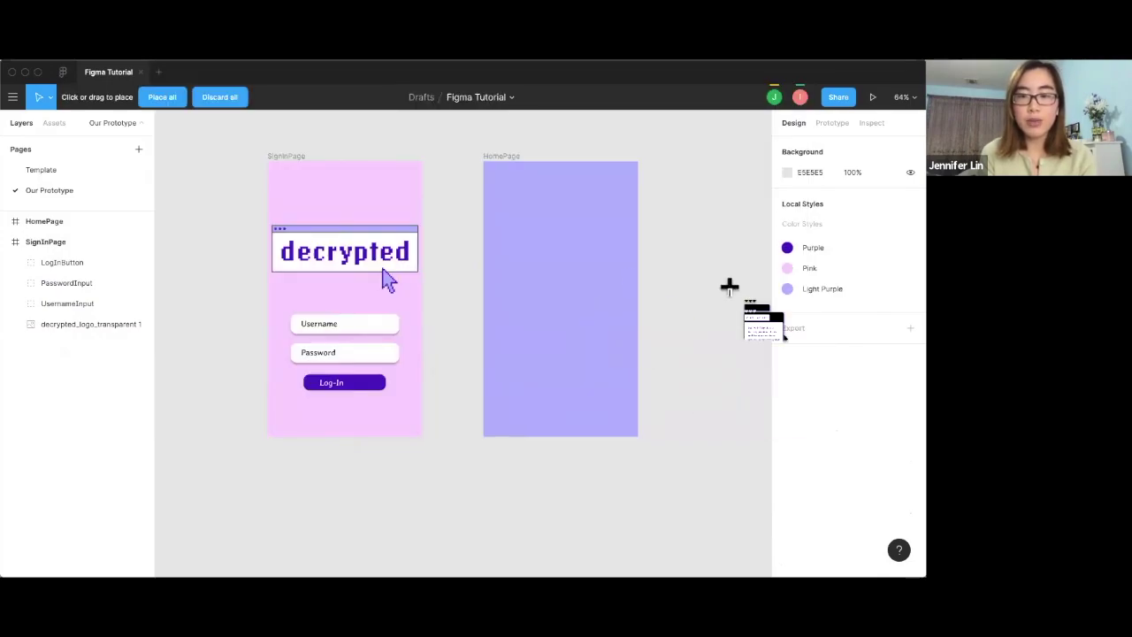
pyautogui.click(732, 290)
pyautogui.scroll(-5, 606, 291)
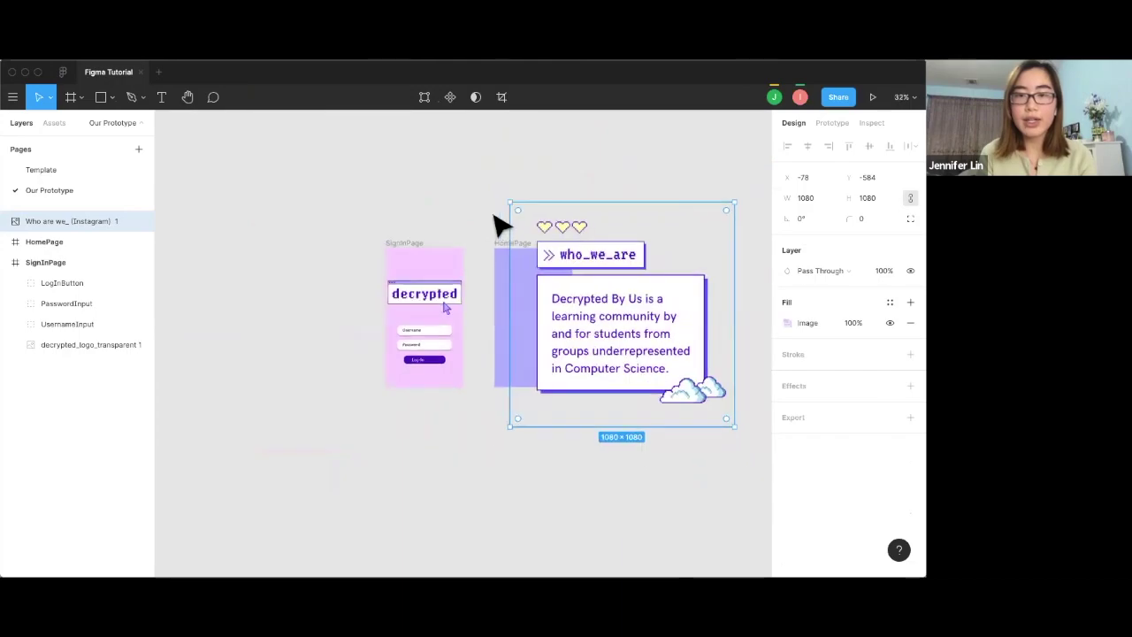
pyautogui.moveTo(509, 203); pyautogui.dragTo(647, 345)
pyautogui.moveTo(695, 384); pyautogui.dragTo(539, 298)
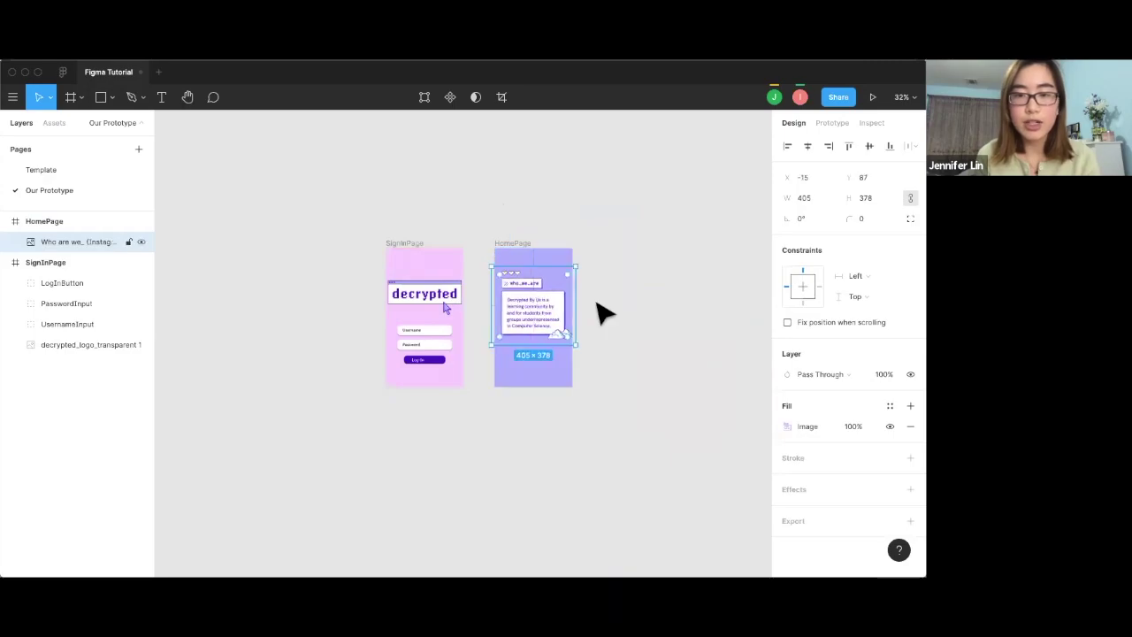
pyautogui.click(604, 311)
pyautogui.scroll(5, 601, 312)
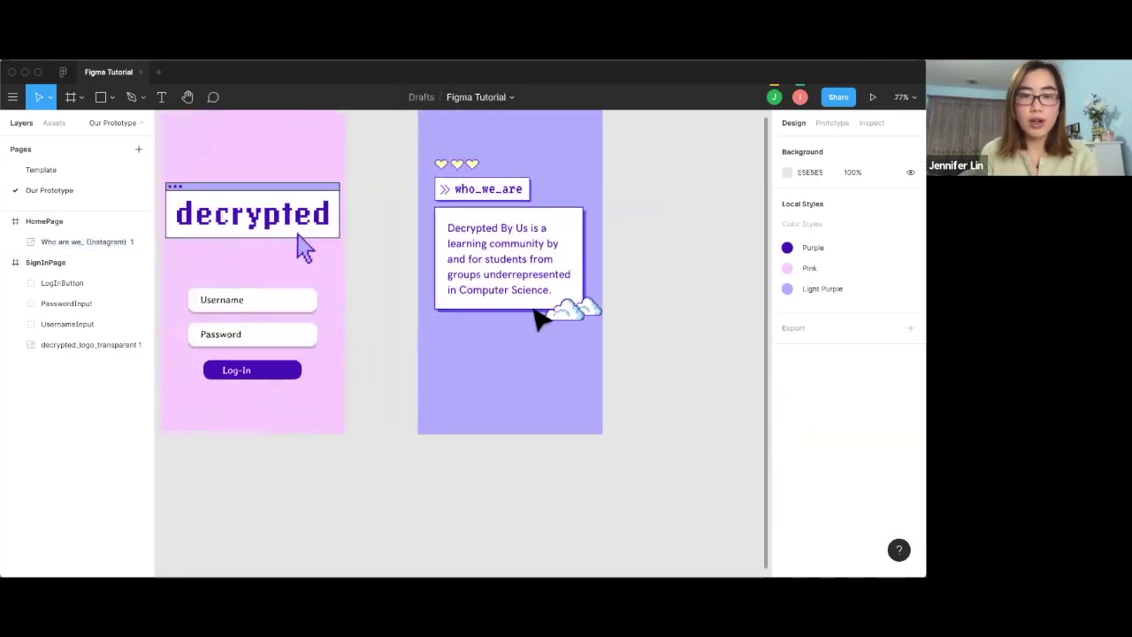
# Paste a copy of the Log-In button into HomePage and change its label to "Let's get started".
pyautogui.click(230, 370)
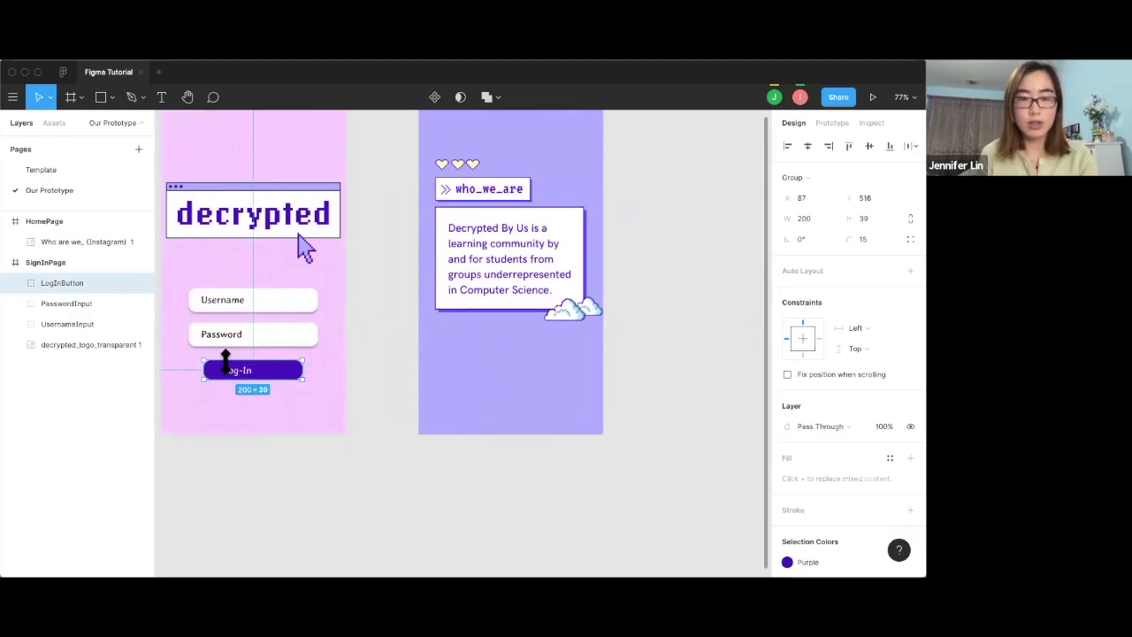
pyautogui.hotkey('ctrl', 'v')
pyautogui.moveTo(260, 374); pyautogui.dragTo(491, 372)
pyautogui.doubleClick(491, 364)
pyautogui.click(513, 372)
pyautogui.click(492, 363)
pyautogui.press('Return')
pyautogui.write("Let's get started")
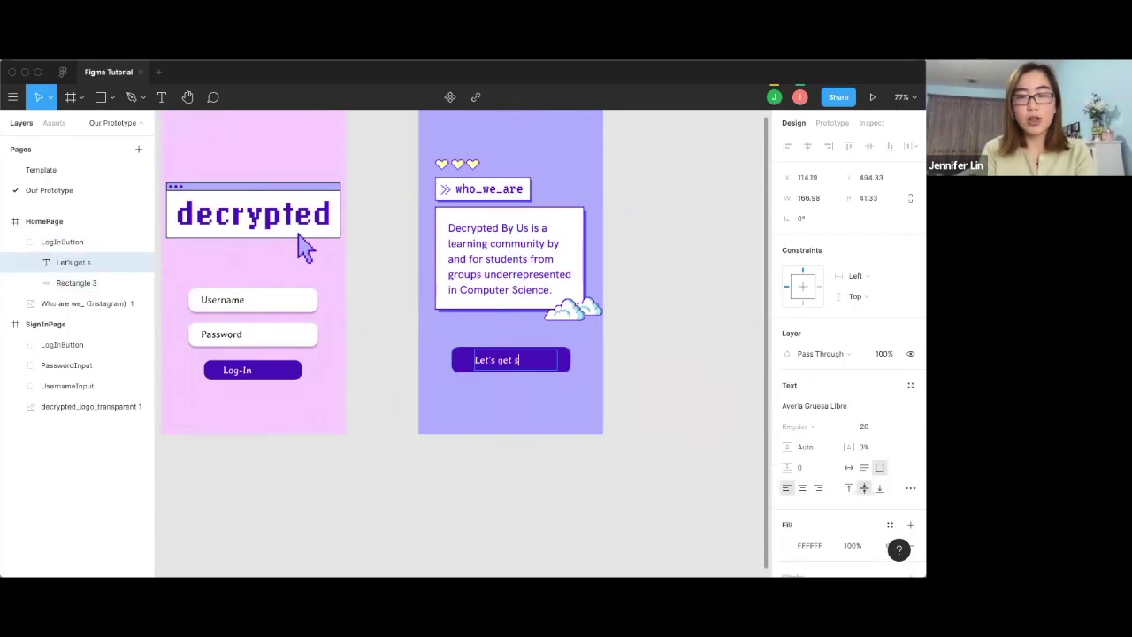
# Rename the copied button group to GetStartedButton.
pyautogui.click(75, 242)
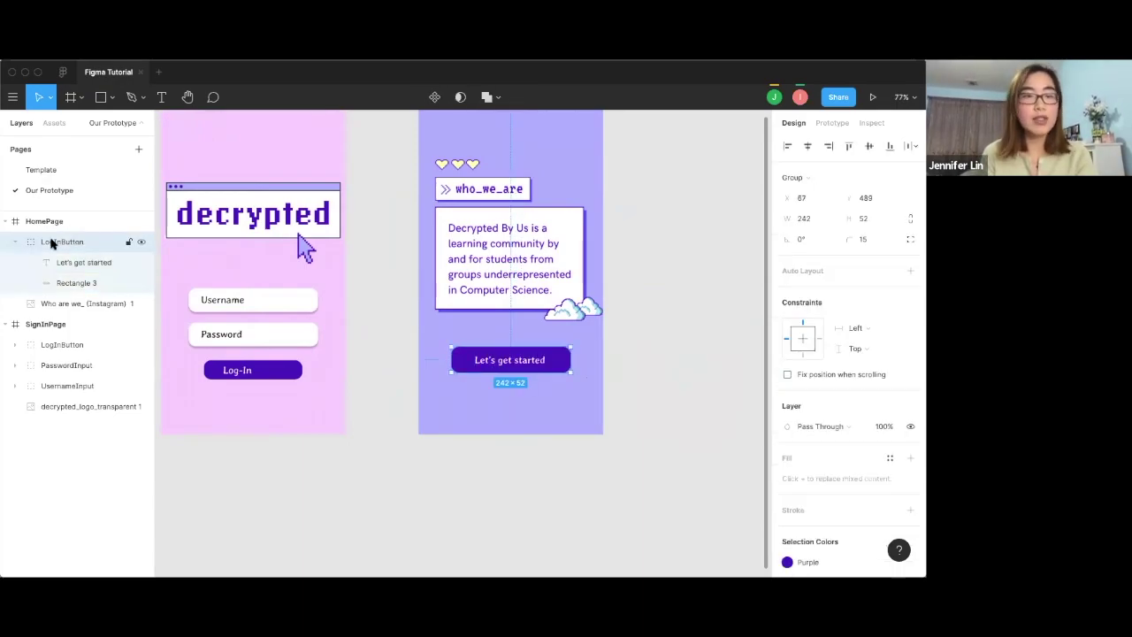
pyautogui.doubleClick(51, 243)
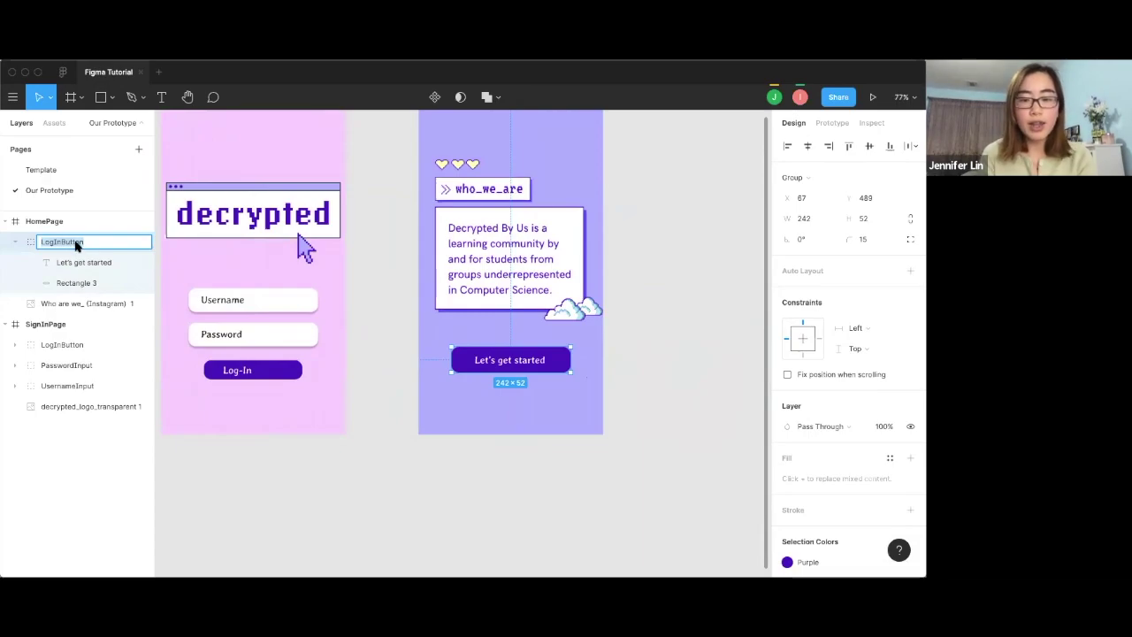
pyautogui.press('BackSpace')
pyautogui.write('GetStartedButton')
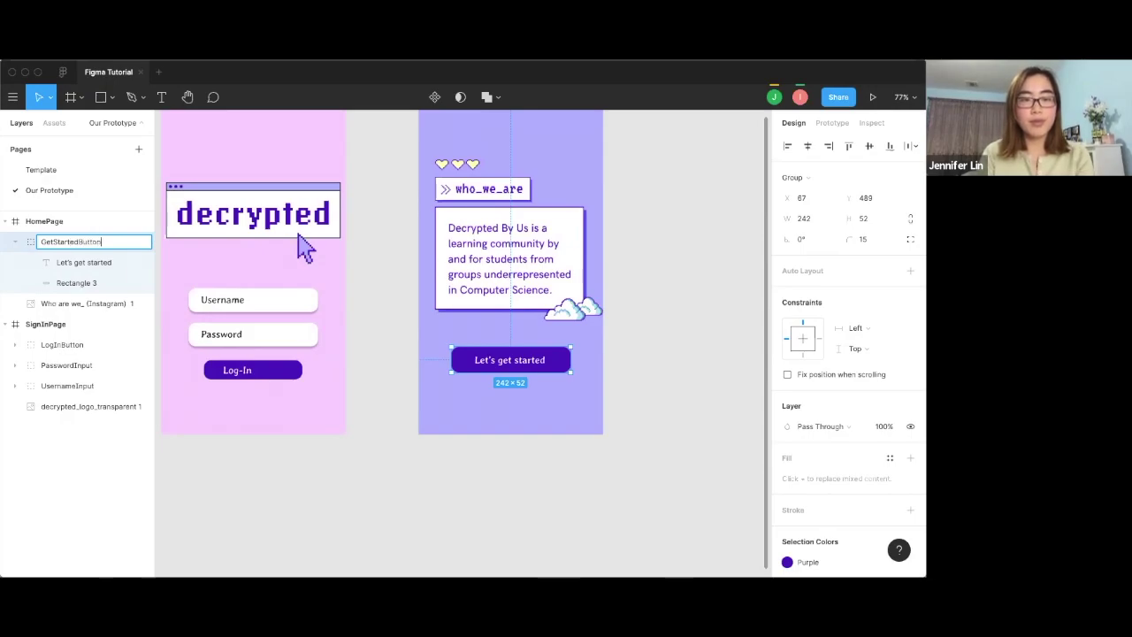
pyautogui.press('Return')
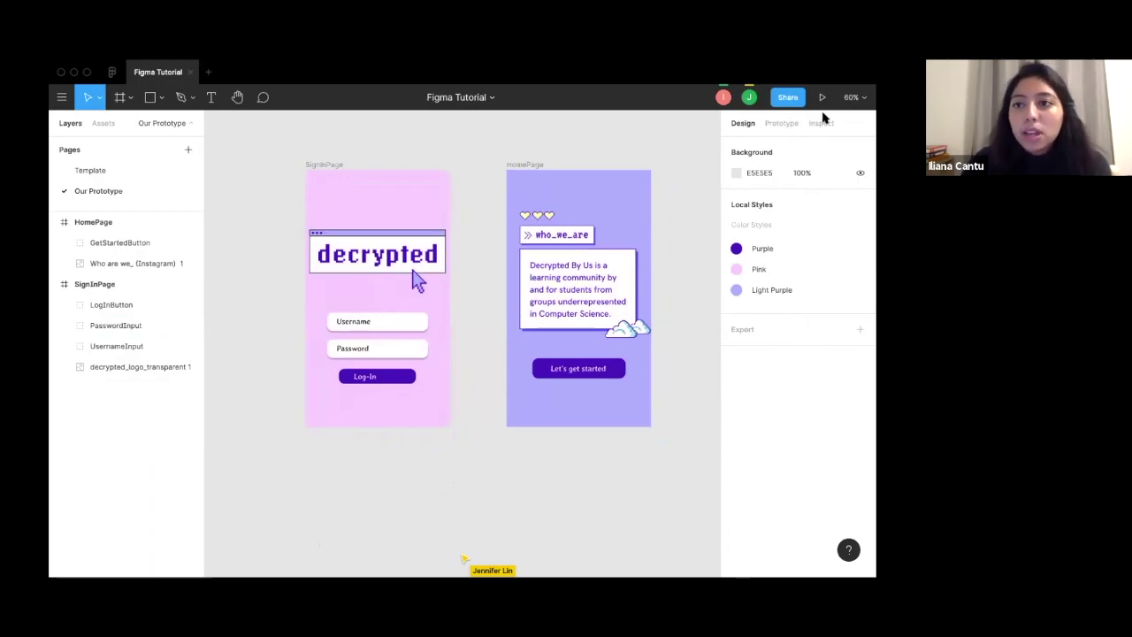
pyautogui.click(780, 124)
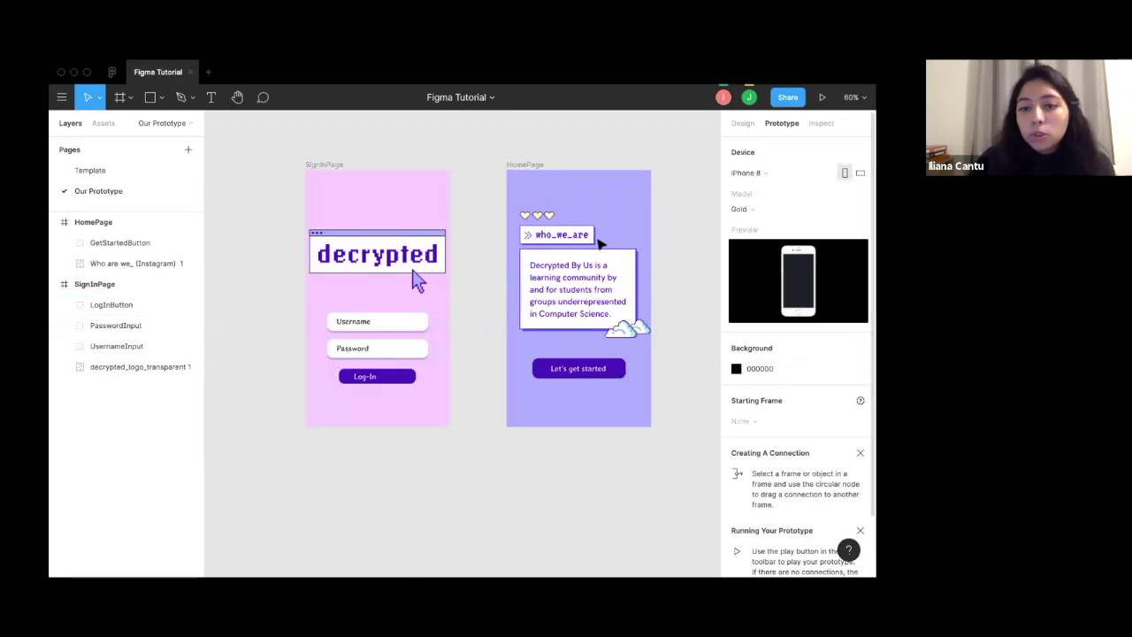
# Connect the Log-In button to the HomePage frame and review the On tap / Navigate to HomePage details.
pyautogui.click(379, 376)
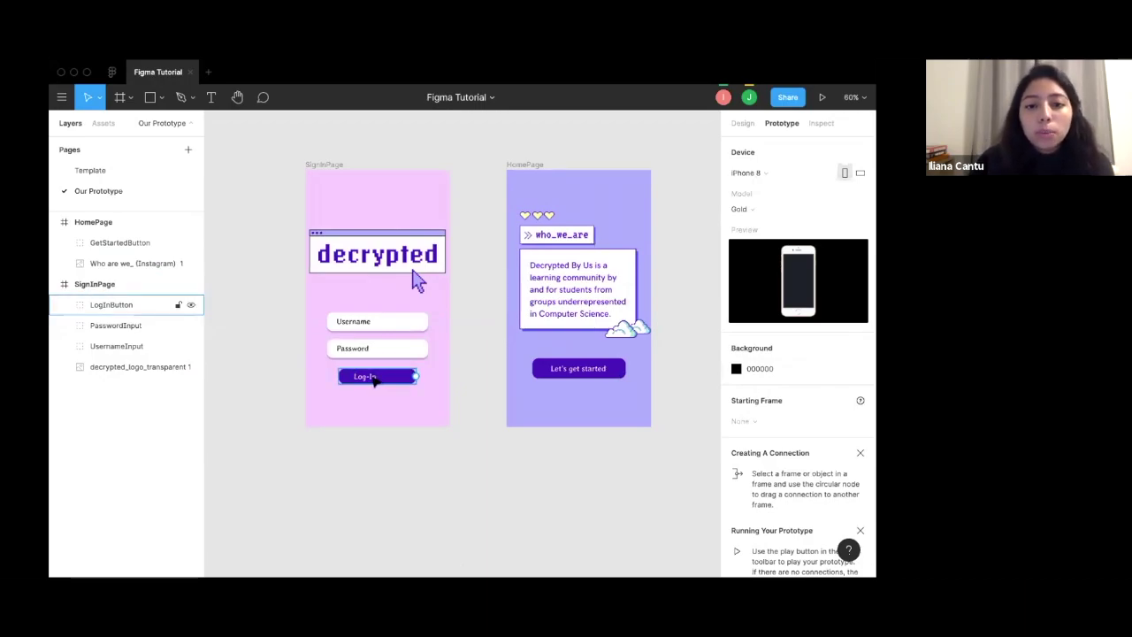
pyautogui.click(379, 375)
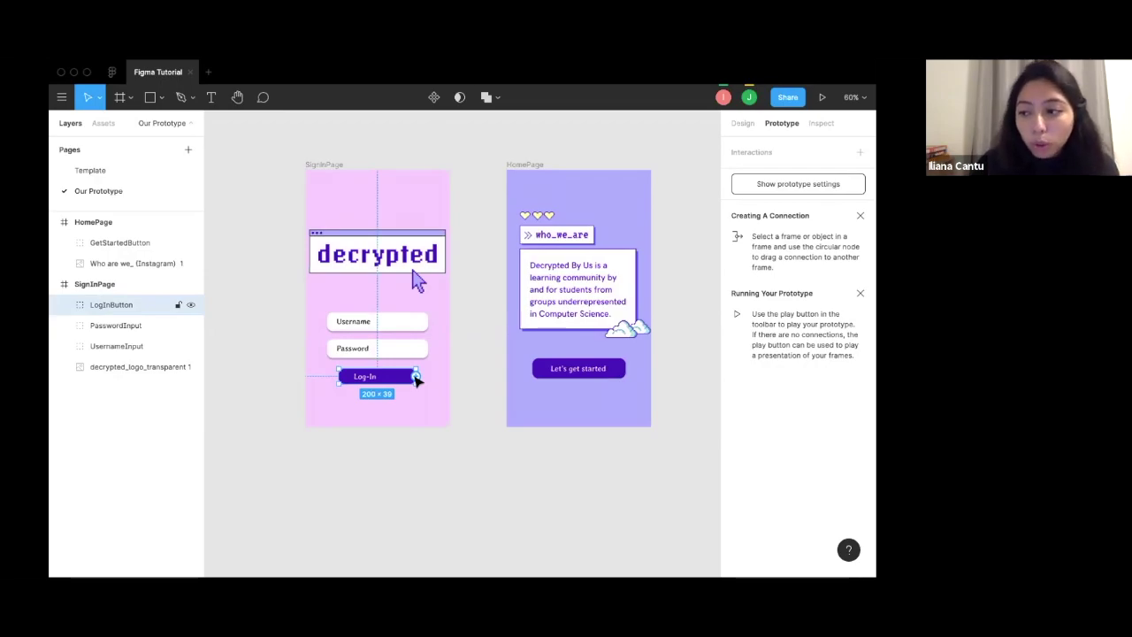
pyautogui.moveTo(417, 378); pyautogui.dragTo(548, 283)
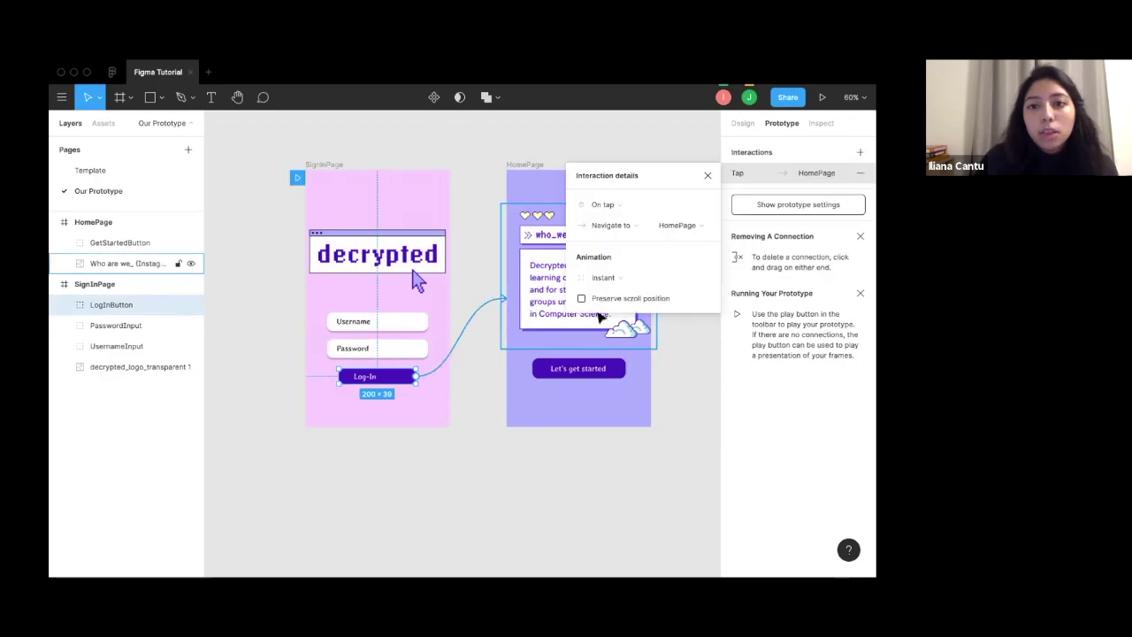
pyautogui.click(708, 175)
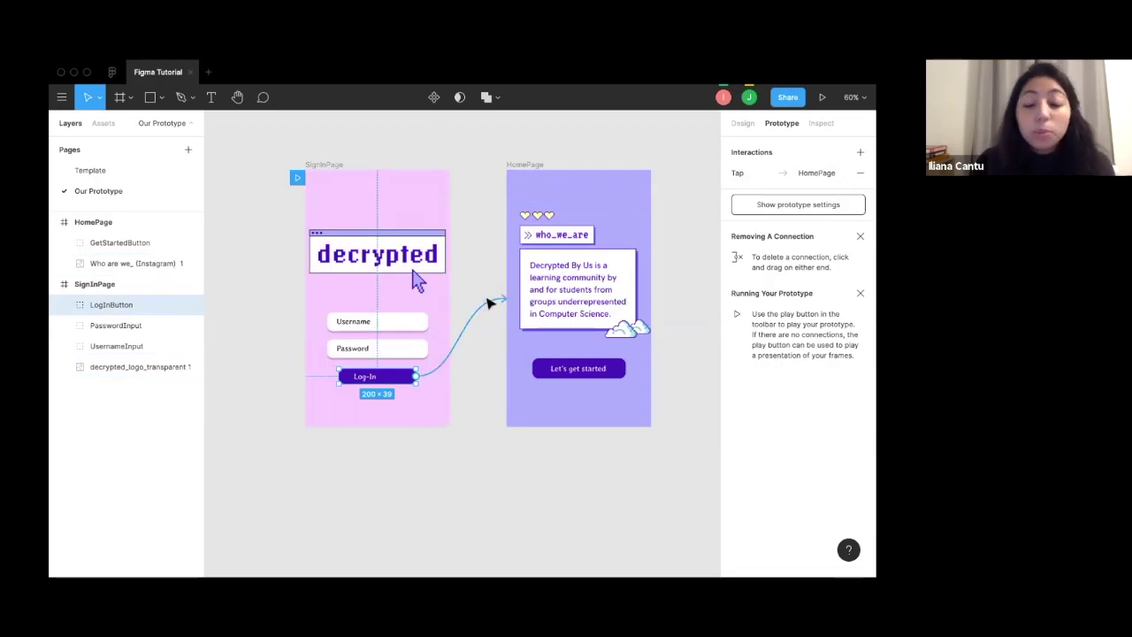
pyautogui.click(489, 303)
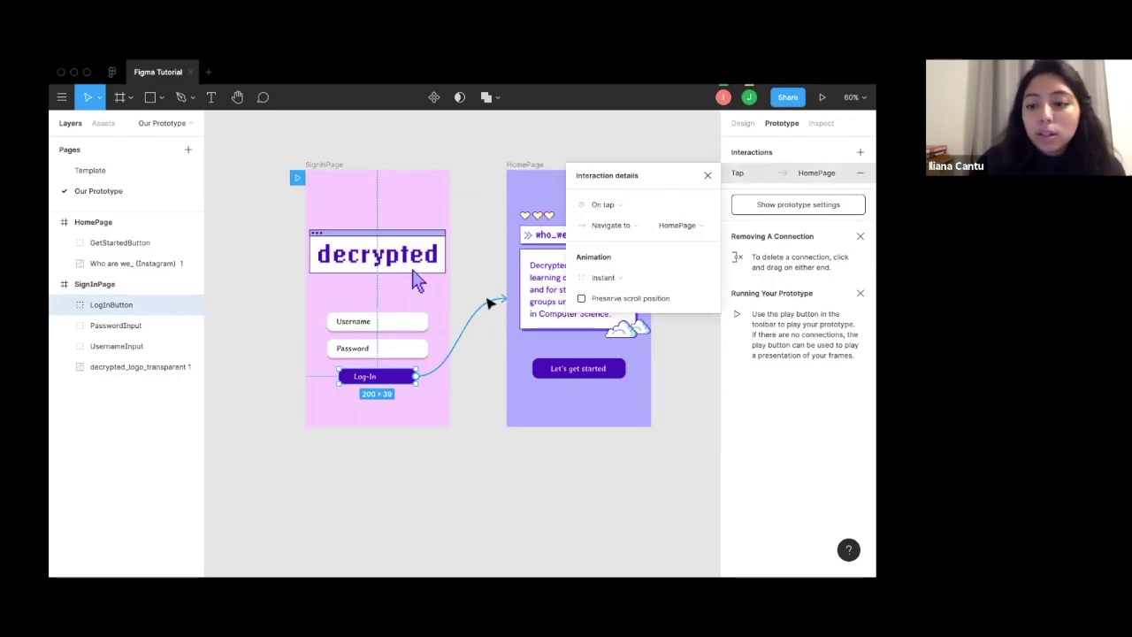
pyautogui.click(475, 352)
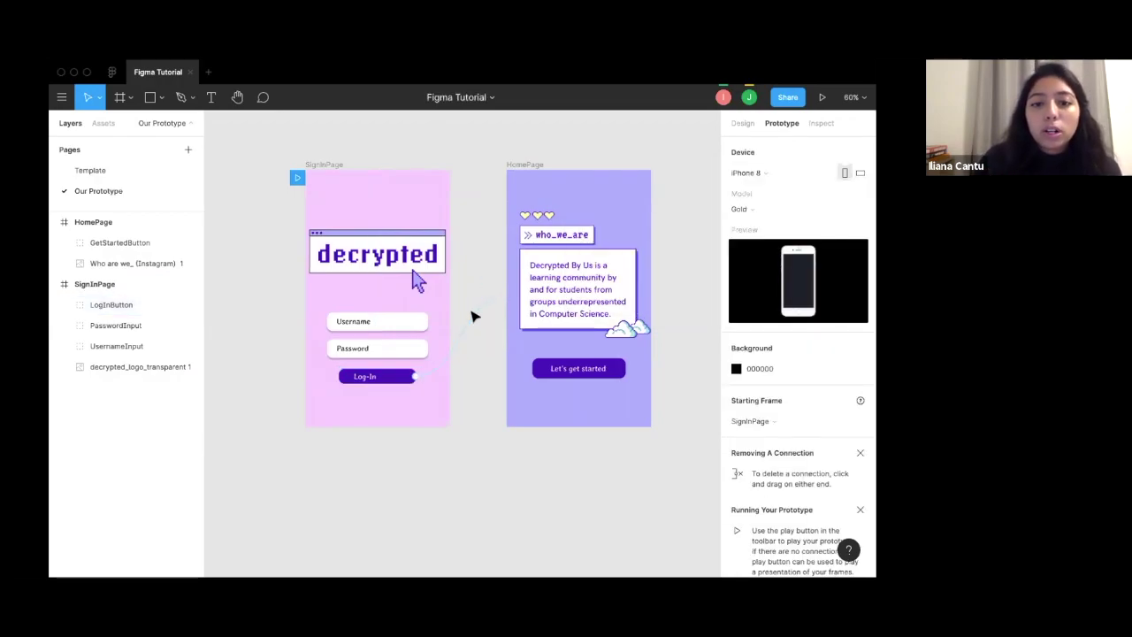
pyautogui.click(478, 316)
# Delete the old connection and add a new On tap interaction to the Log-In button.
pyautogui.press('Delete')
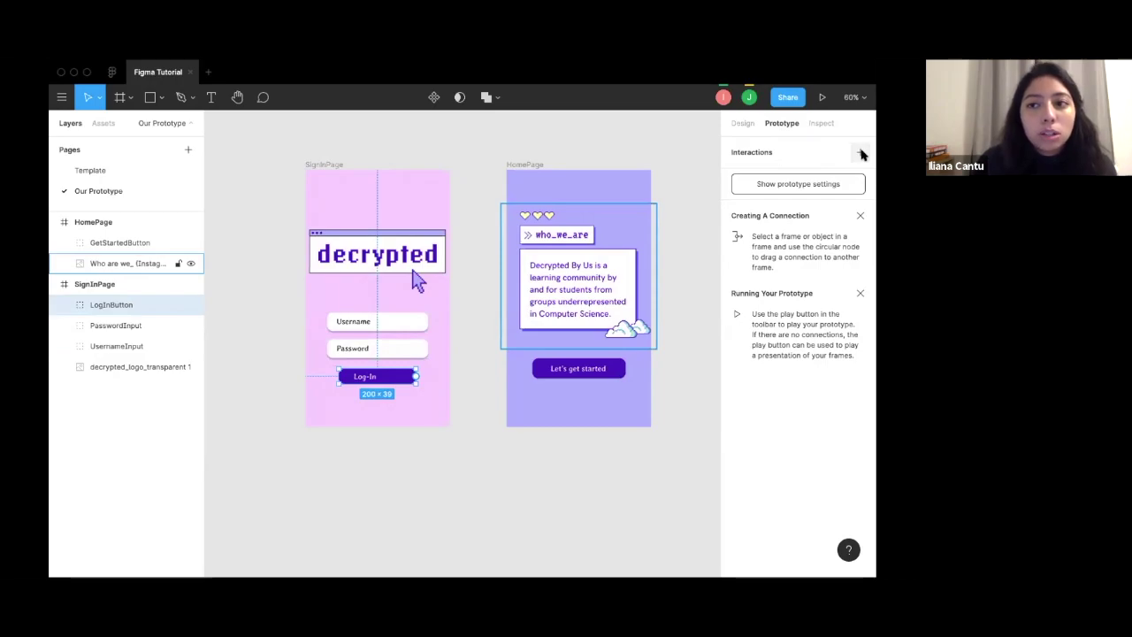
pyautogui.click(861, 153)
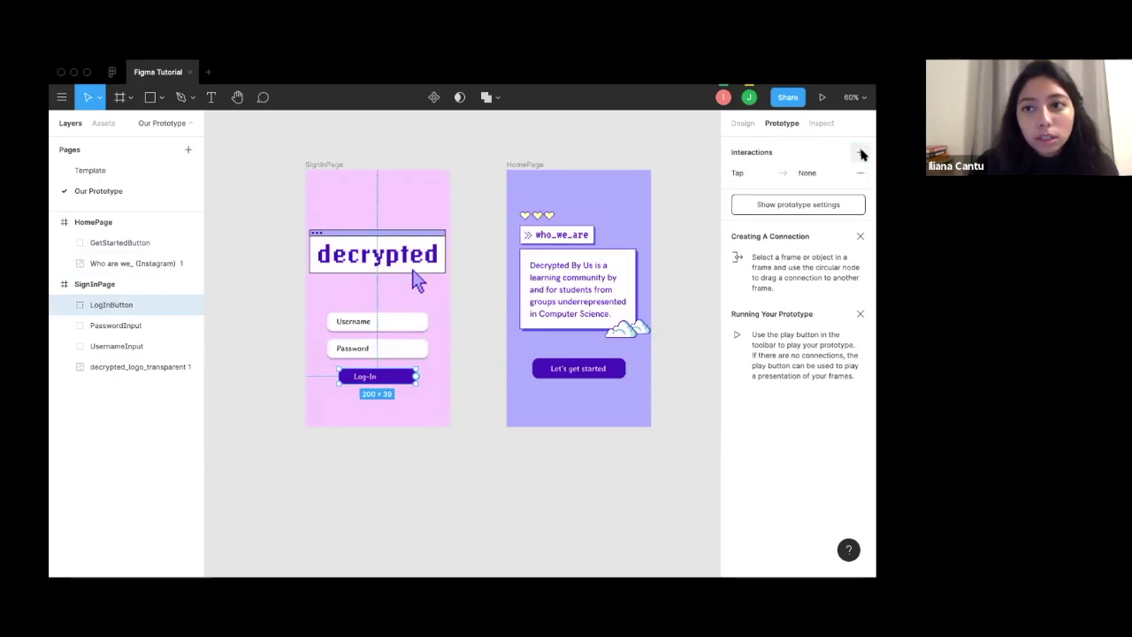
pyautogui.click(747, 176)
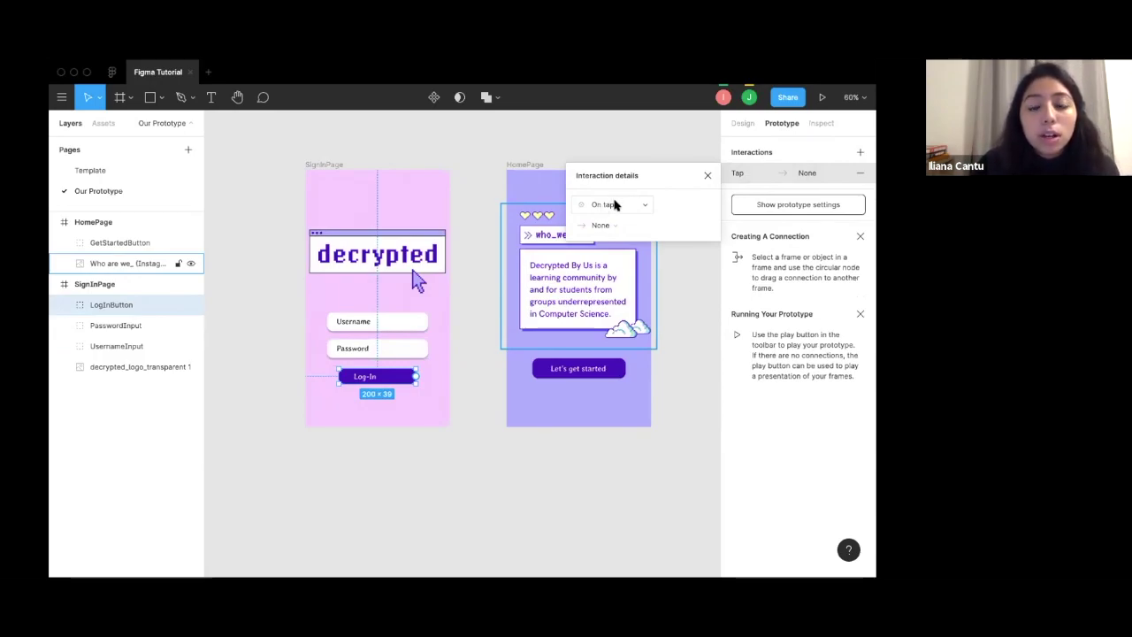
pyautogui.click(613, 204)
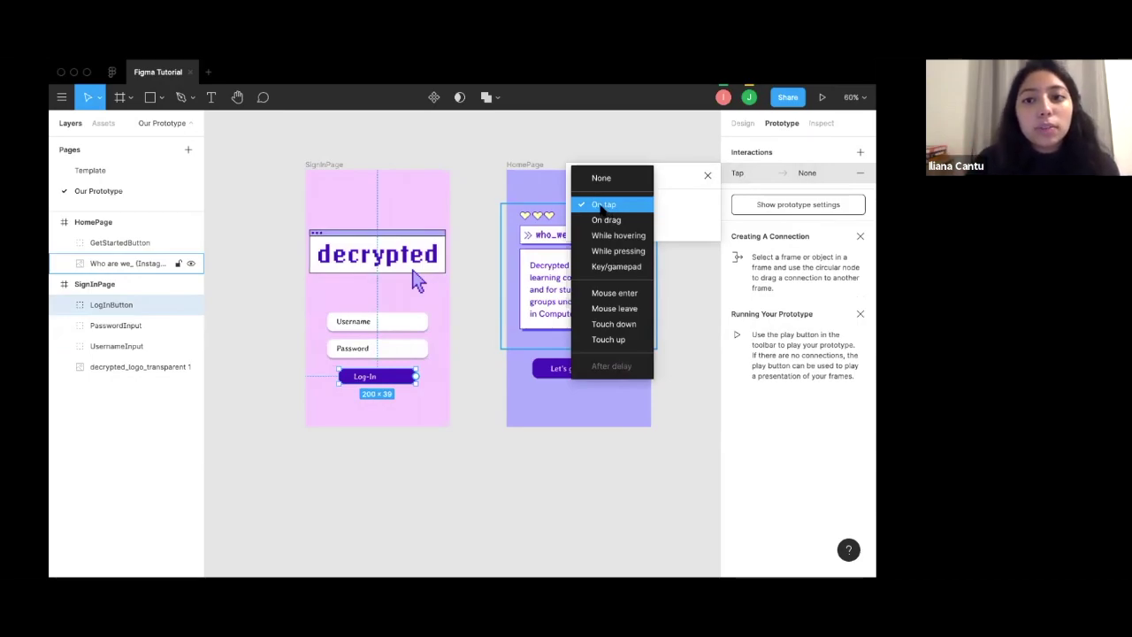
pyautogui.click(601, 207)
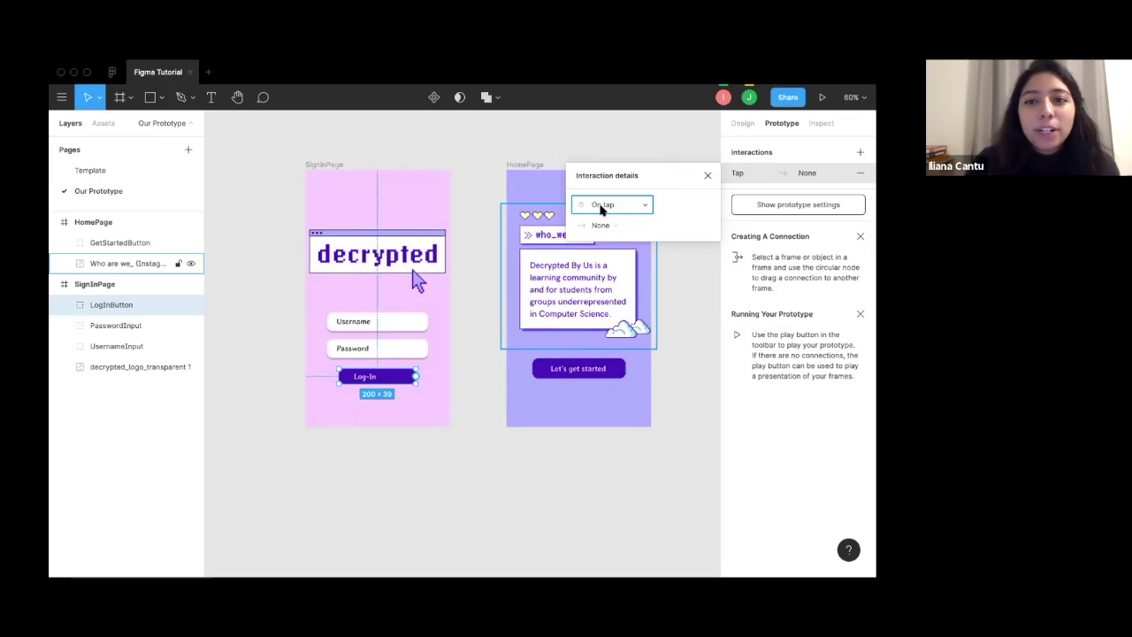
# Set the tap action to Navigate to the HomePage frame.
pyautogui.click(614, 226)
pyautogui.click(662, 199)
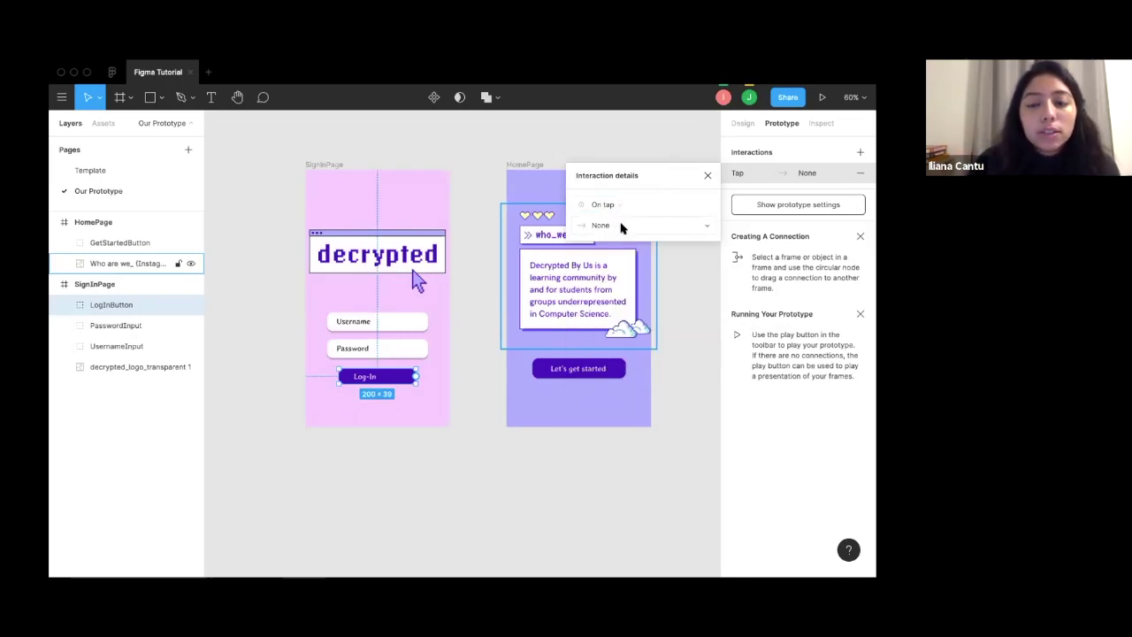
pyautogui.click(622, 227)
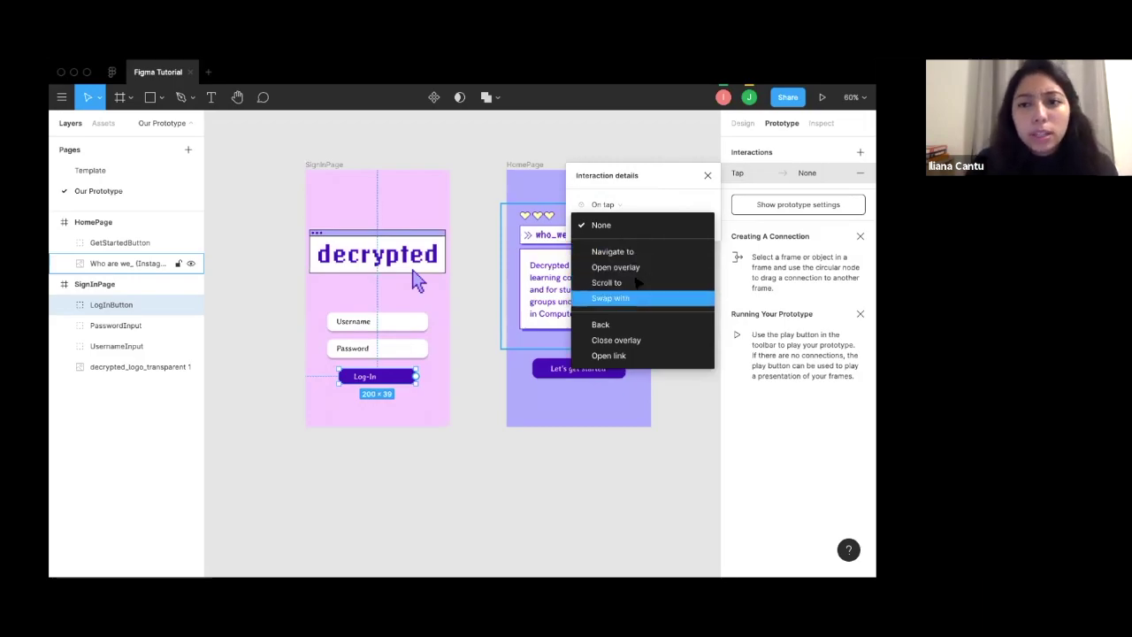
pyautogui.click(631, 298)
pyautogui.click(626, 224)
pyautogui.click(620, 180)
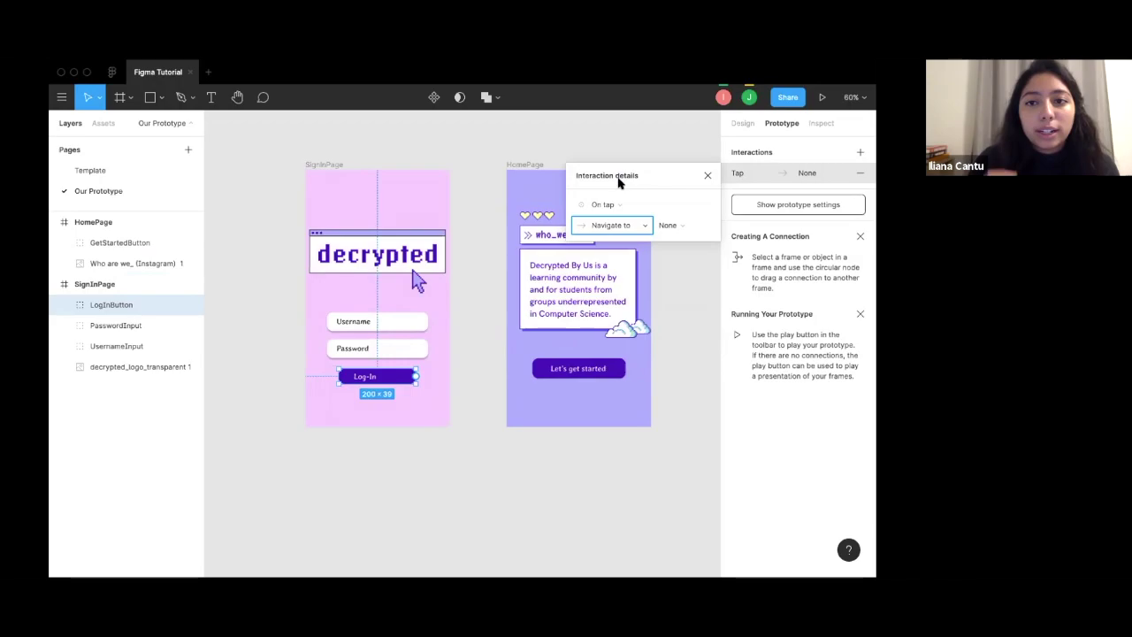
pyautogui.click(668, 225)
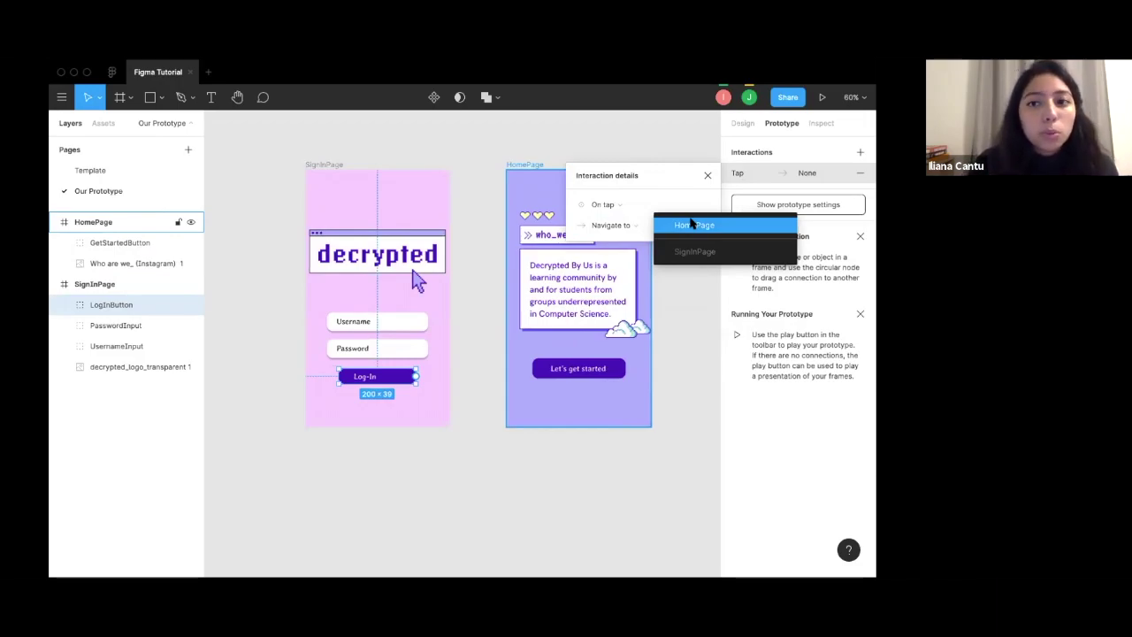
pyautogui.click(693, 224)
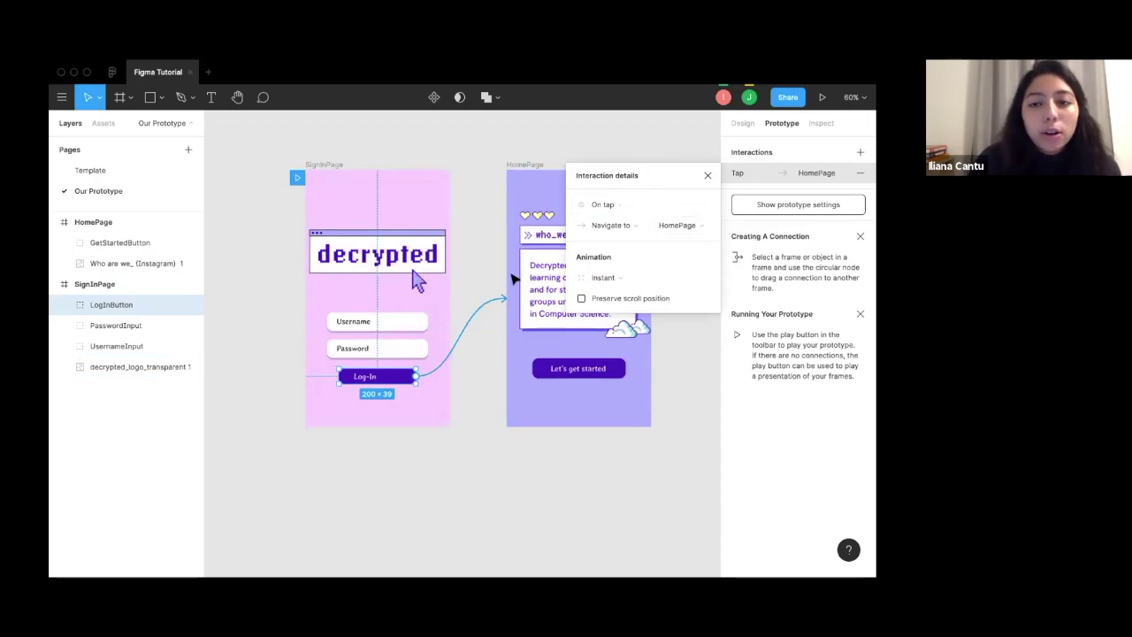
pyautogui.click(708, 175)
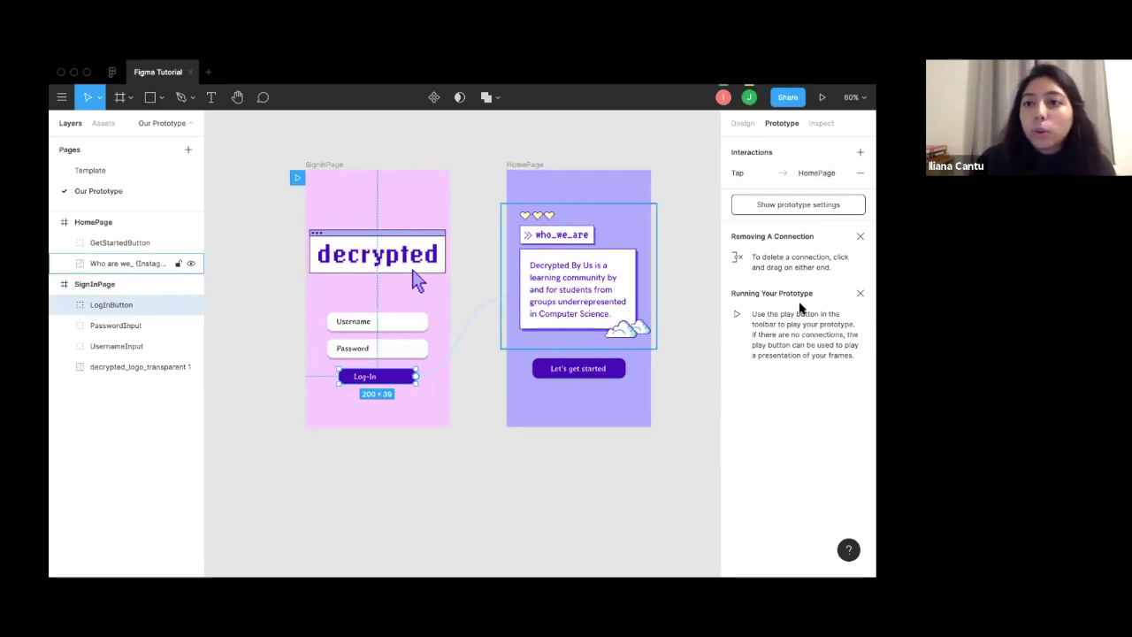
# Present the prototype, tap Log-In to reach the who_we_are HomePage screen, then return to the editor.
pyautogui.scroll(2, 713, 274)
pyautogui.scroll(-3, 713, 274)
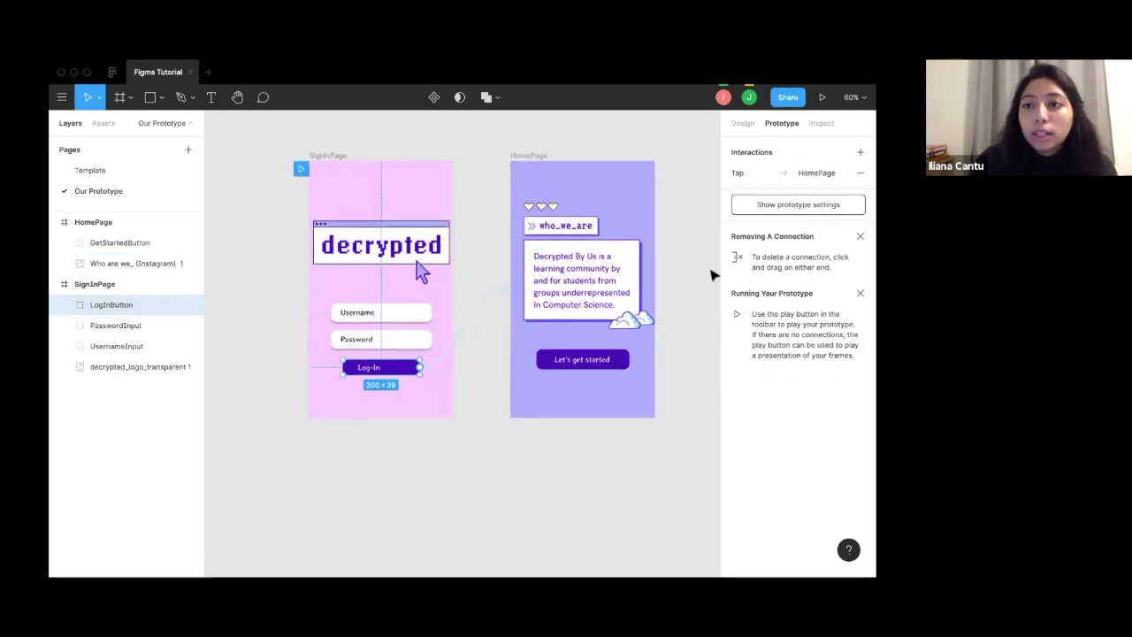
pyautogui.click(822, 97)
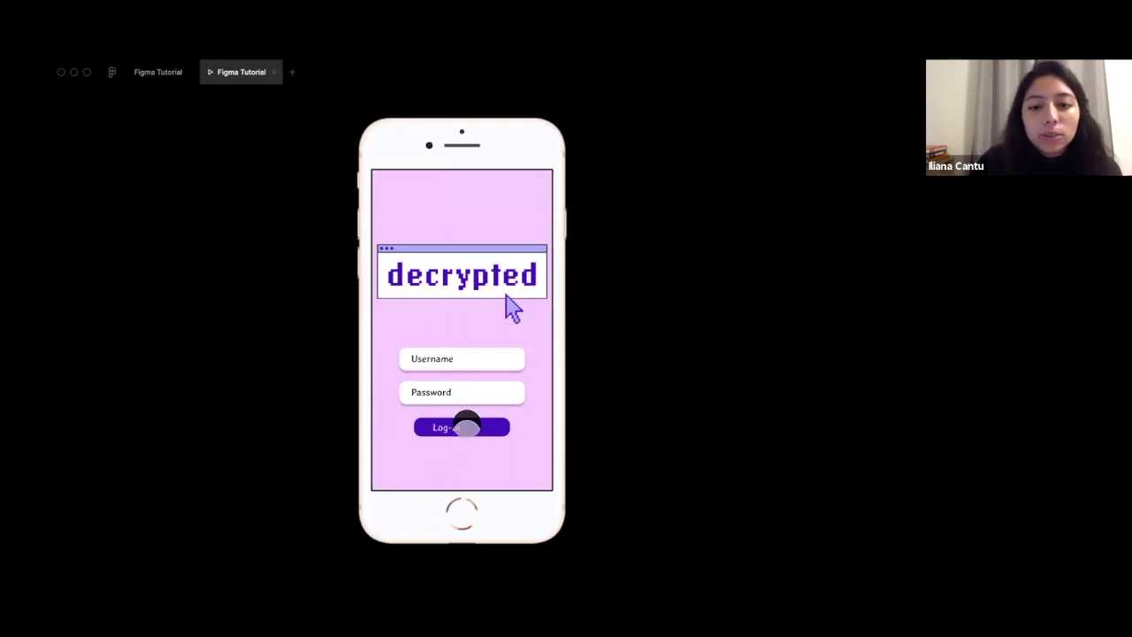
pyautogui.click(463, 427)
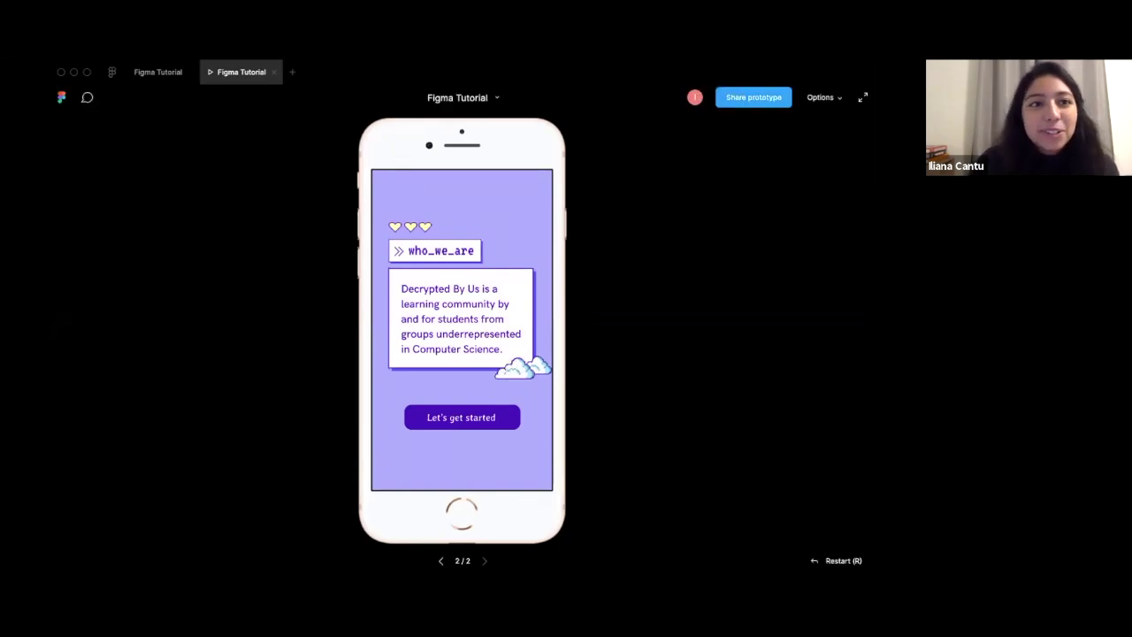
pyautogui.click(153, 73)
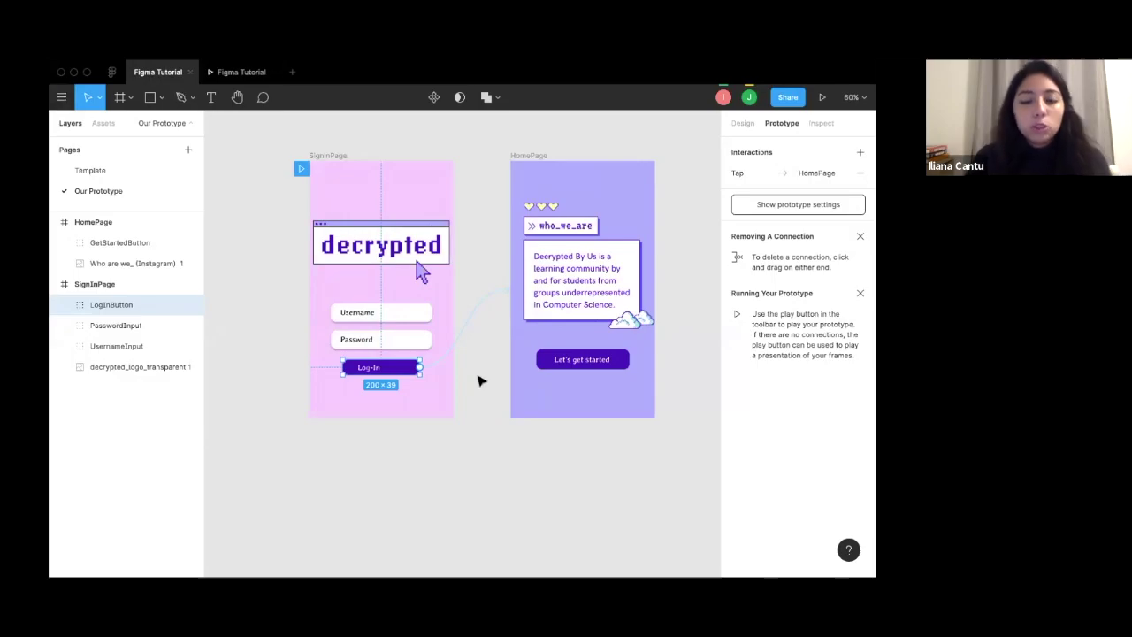
# In the Inspect panel, examine the logo image and then the SignInPage frame's properties.
pyautogui.click(822, 124)
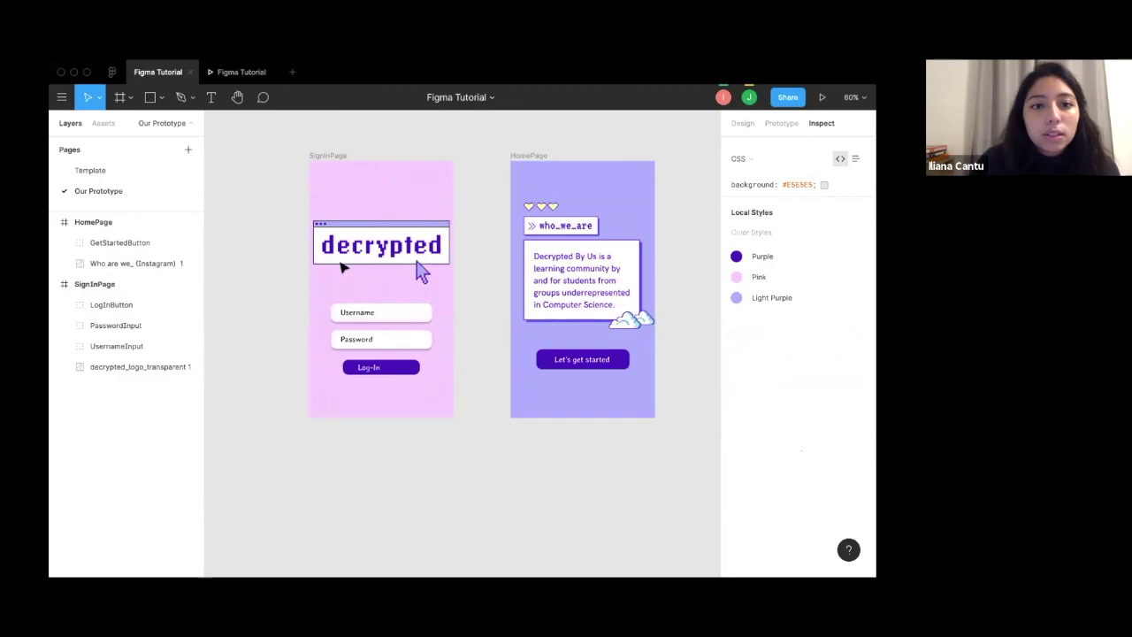
pyautogui.click(367, 201)
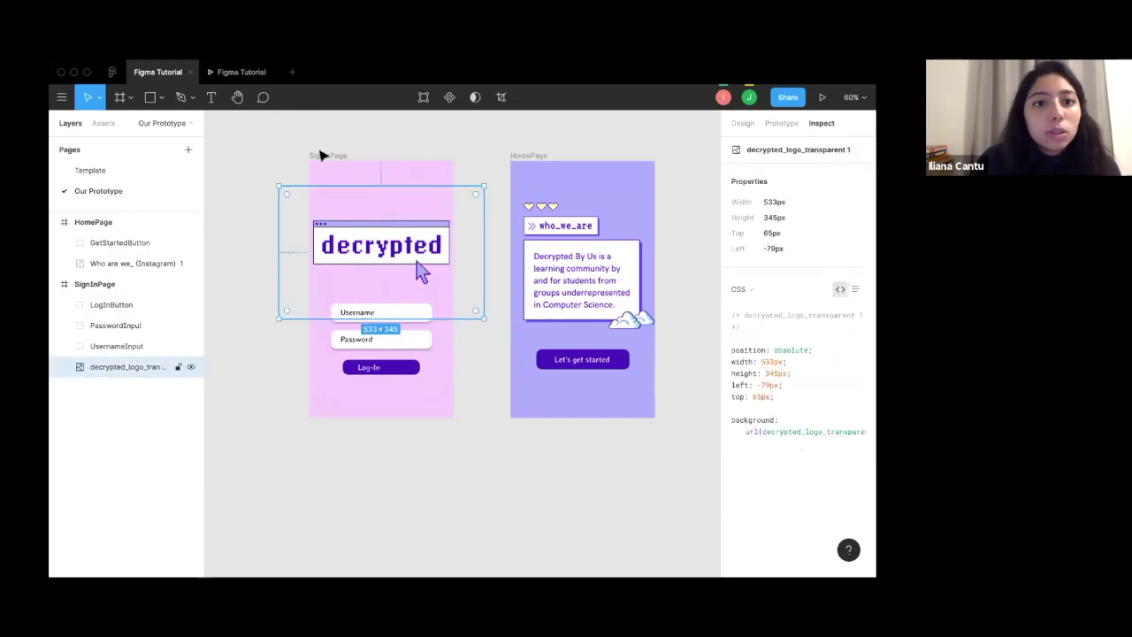
pyautogui.click(70, 284)
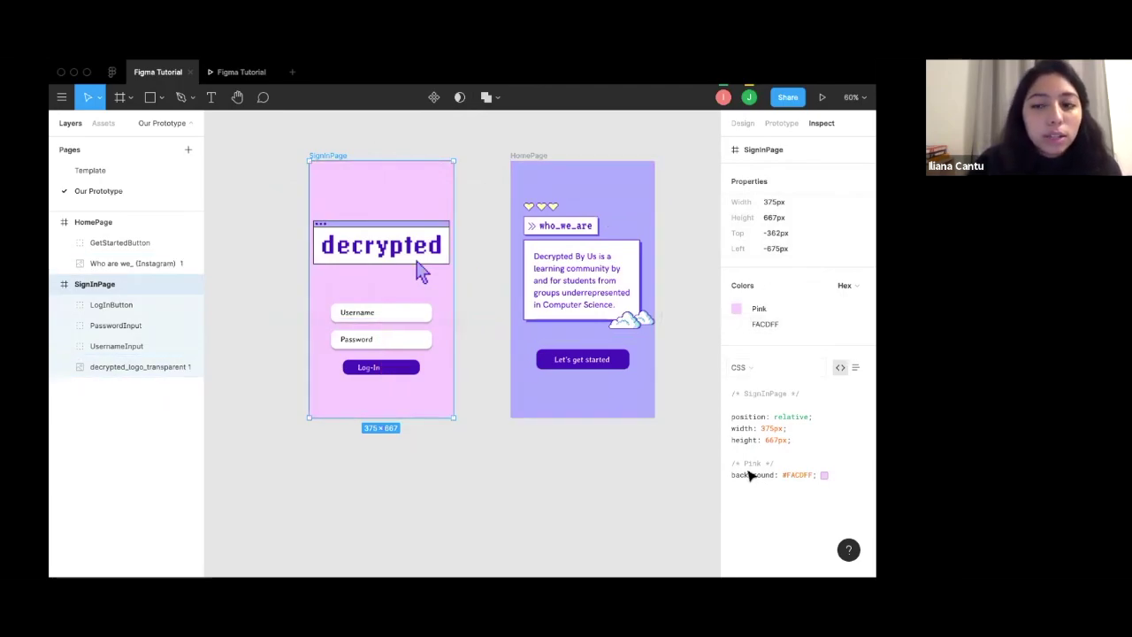
# View SignInPage's Android code, switch back to CSS (375×667, #FACDFF), then deselect.
pyautogui.click(766, 370)
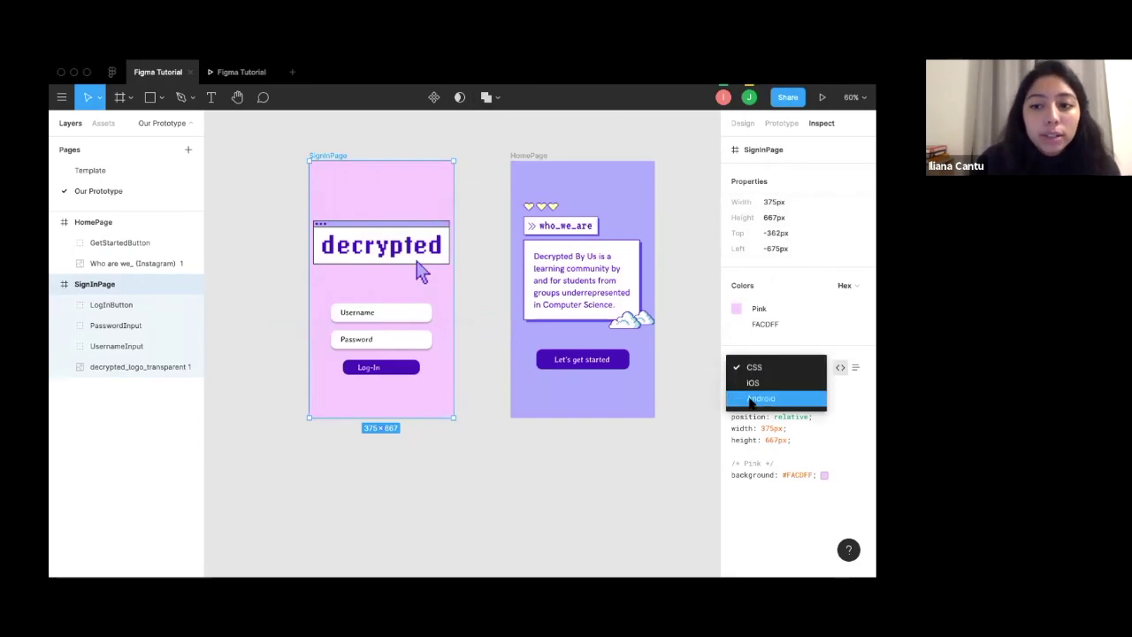
pyautogui.click(752, 398)
pyautogui.scroll(-1, 752, 461)
pyautogui.scroll(-10, 751, 462)
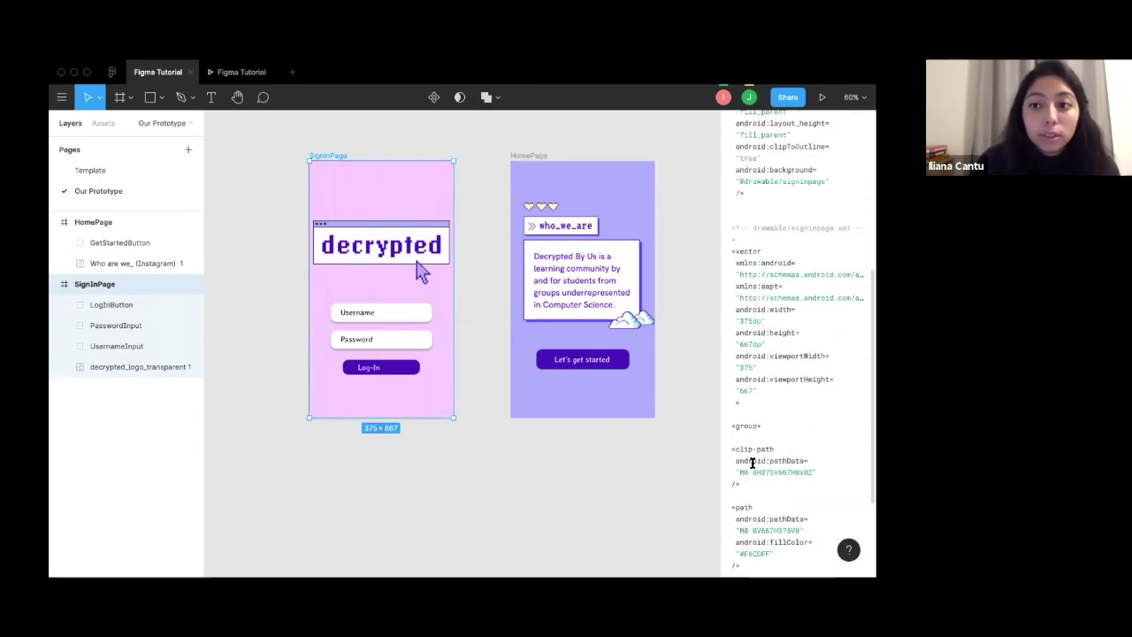
pyautogui.scroll(15, 752, 462)
pyautogui.click(766, 369)
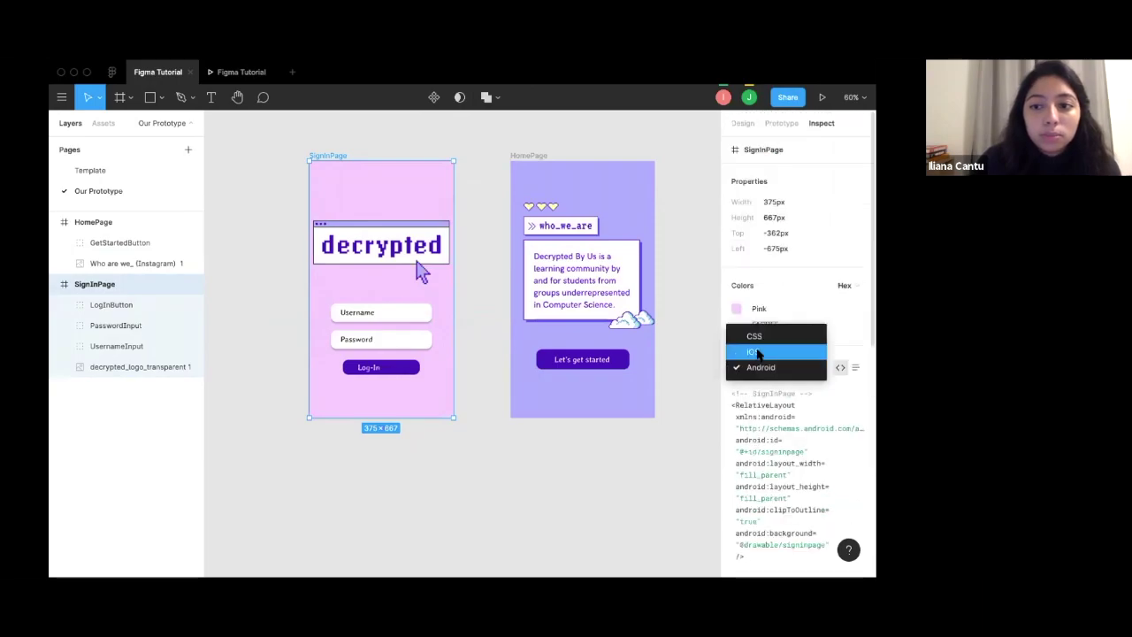
pyautogui.click(753, 336)
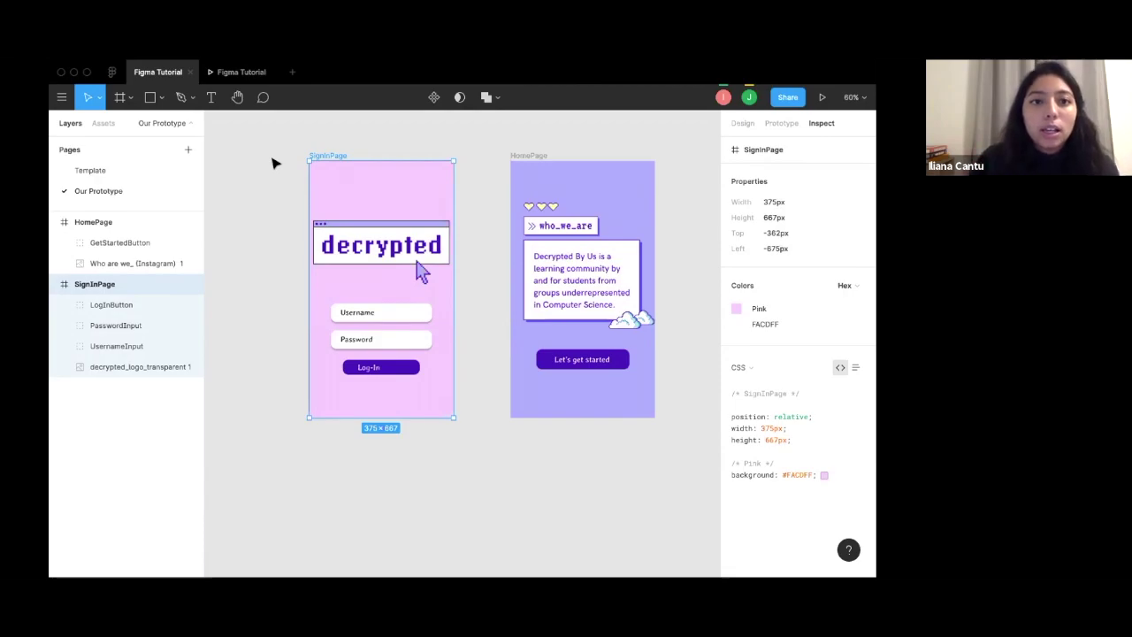
pyautogui.click(274, 146)
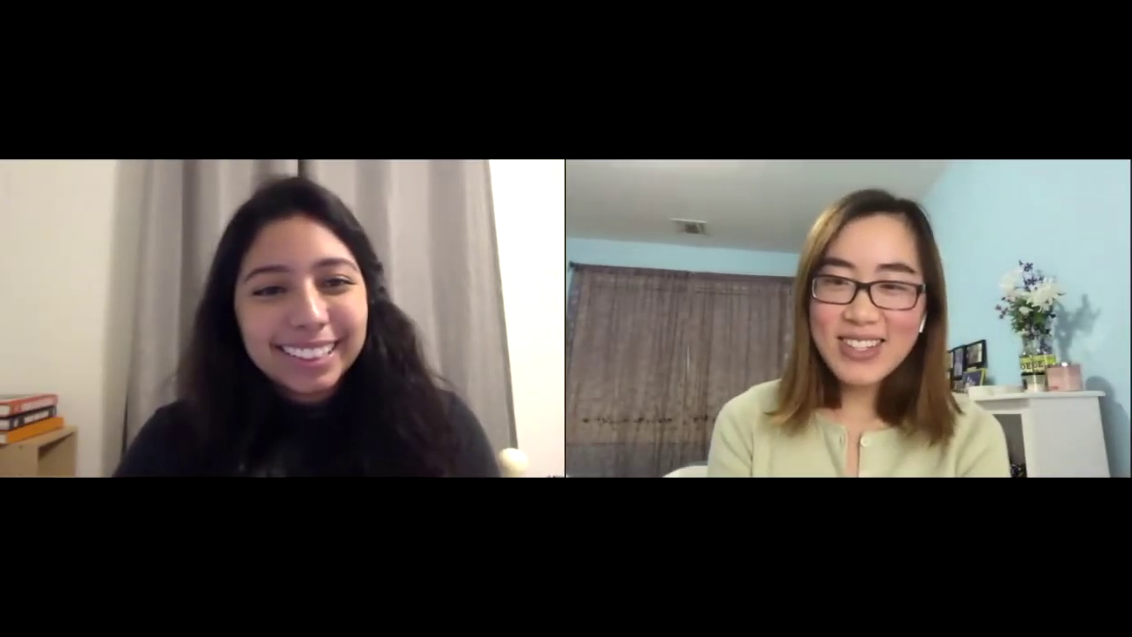